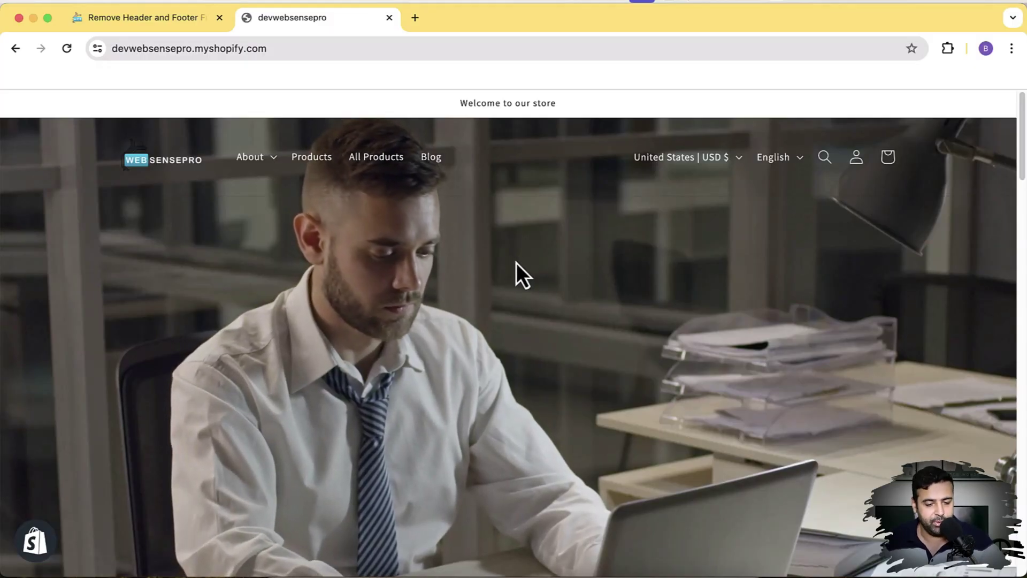
Examine the storefront homepage from the header through the featured products and brand banner.
{"action": "scroll", "coordinate": [591, 287], "scroll_direction": "down", "scroll_amount": 10}
{"action": "scroll", "coordinate": [590, 286], "scroll_direction": "down", "scroll_amount": 20}
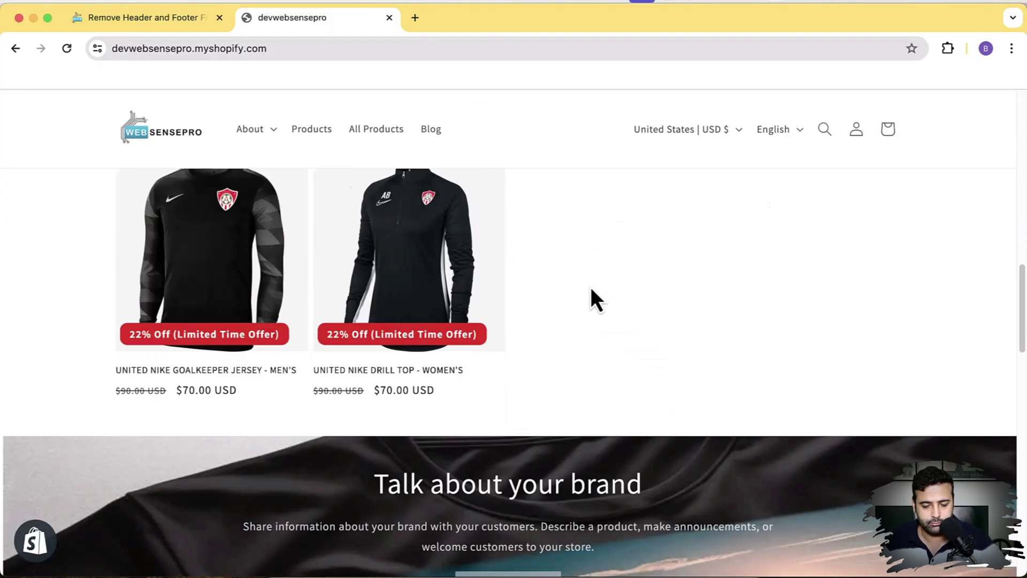
{"action": "scroll", "coordinate": [598, 296], "scroll_direction": "up", "scroll_amount": 20}
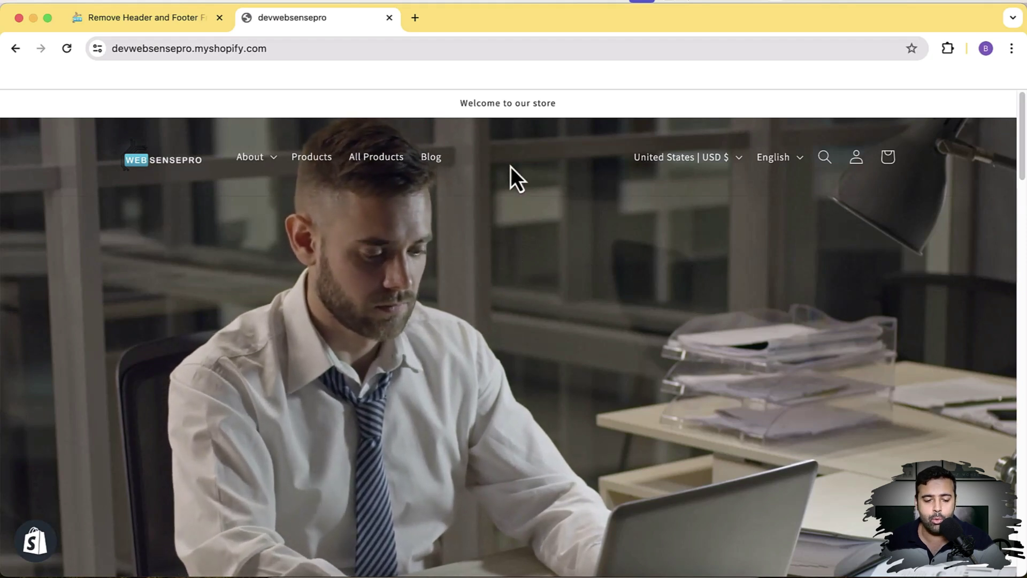
{"action": "scroll", "coordinate": [509, 177], "scroll_direction": "down", "scroll_amount": 3}
{"action": "scroll", "coordinate": [508, 177], "scroll_direction": "down", "scroll_amount": 5}
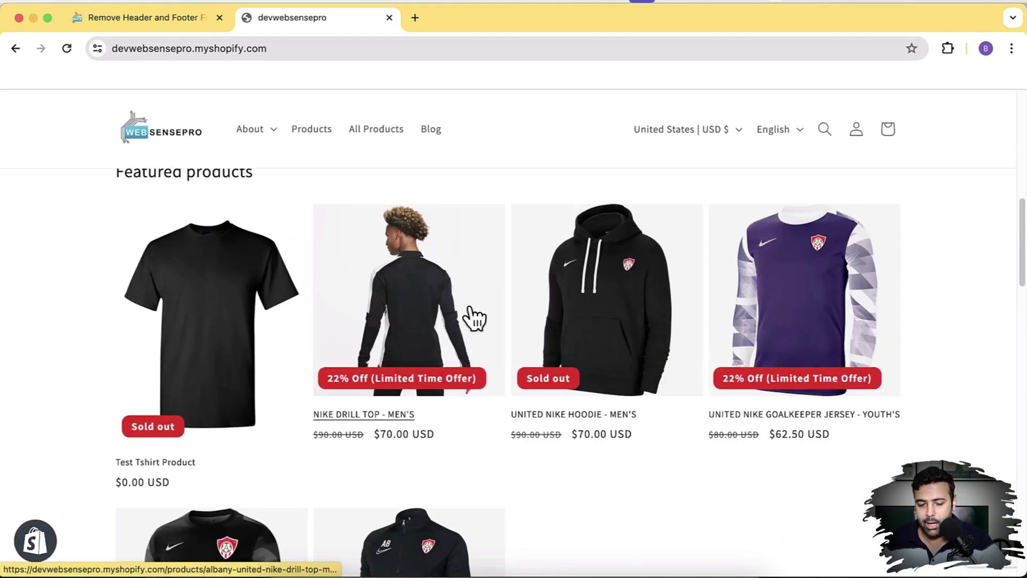
{"action": "scroll", "coordinate": [474, 318], "scroll_direction": "down", "scroll_amount": 4}
{"action": "scroll", "coordinate": [470, 310], "scroll_direction": "down", "scroll_amount": 15}
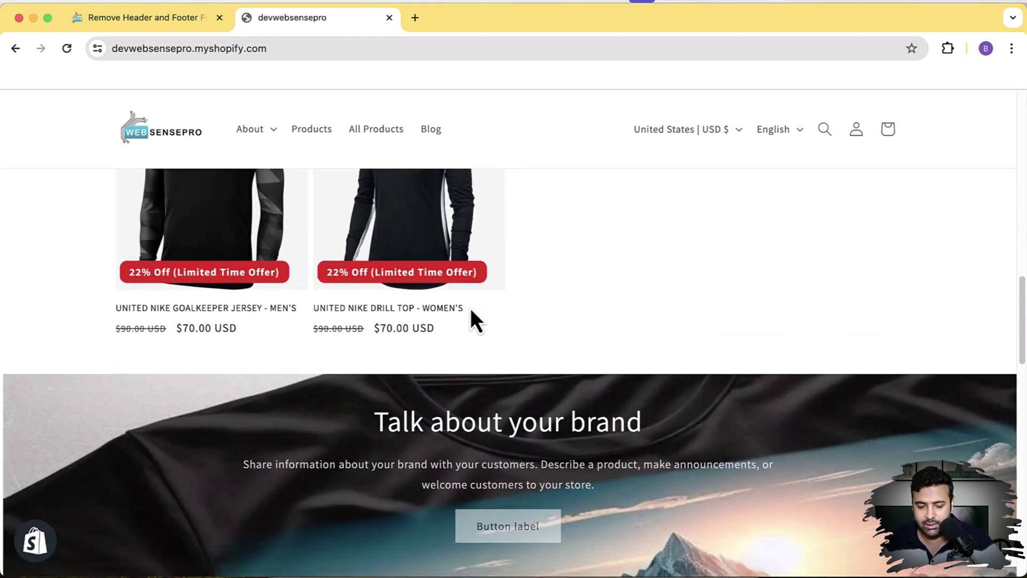
{"action": "scroll", "coordinate": [634, 356], "scroll_direction": "up", "scroll_amount": 20}
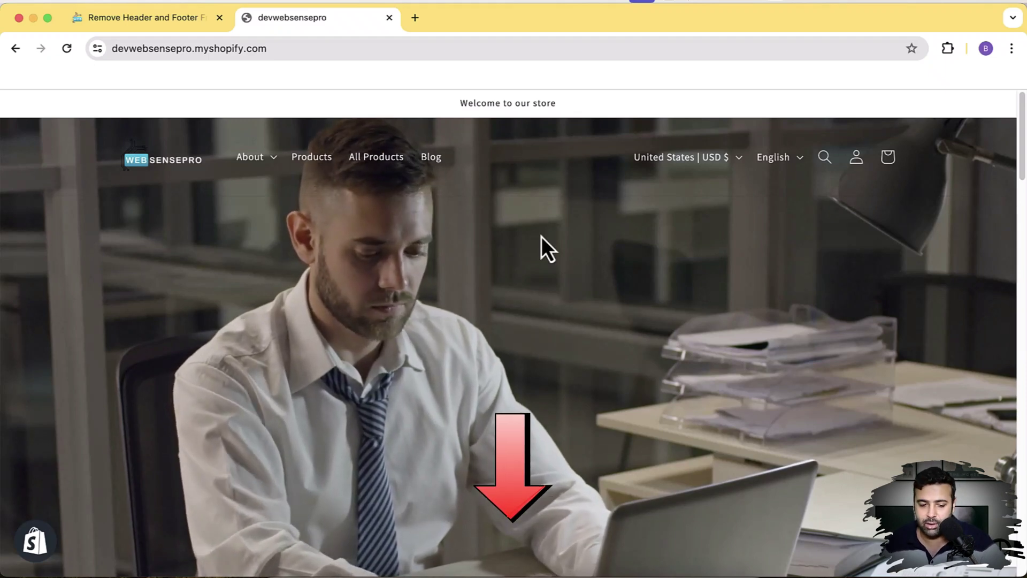
{"action": "scroll", "coordinate": [542, 236], "scroll_direction": "down", "scroll_amount": 5}
{"action": "scroll", "coordinate": [541, 237], "scroll_direction": "up", "scroll_amount": 5}
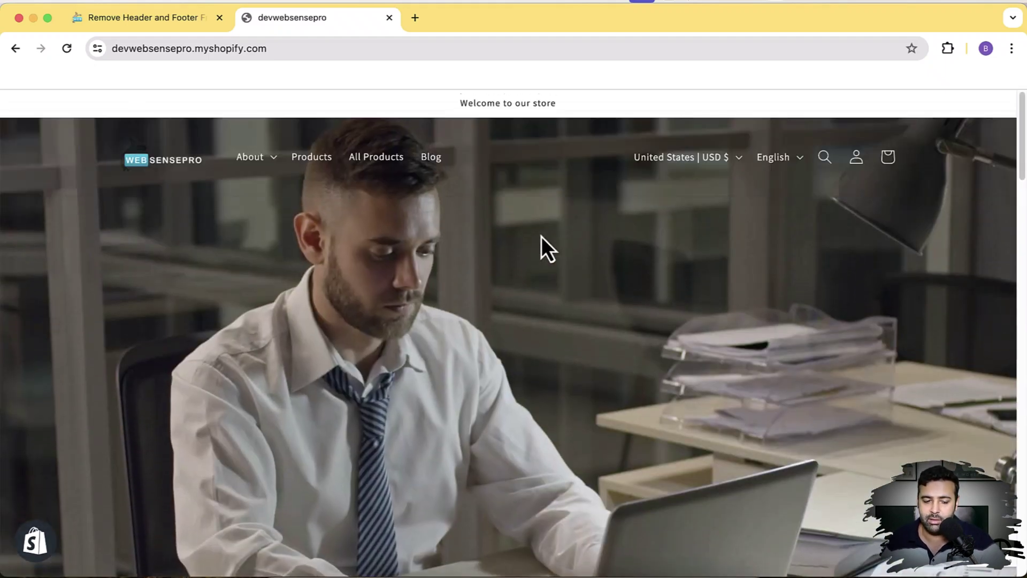
{"action": "scroll", "coordinate": [541, 236], "scroll_direction": "down", "scroll_amount": 10}
{"action": "scroll", "coordinate": [541, 236], "scroll_direction": "up", "scroll_amount": 10}
{"action": "scroll", "coordinate": [541, 237], "scroll_direction": "down", "scroll_amount": 5}
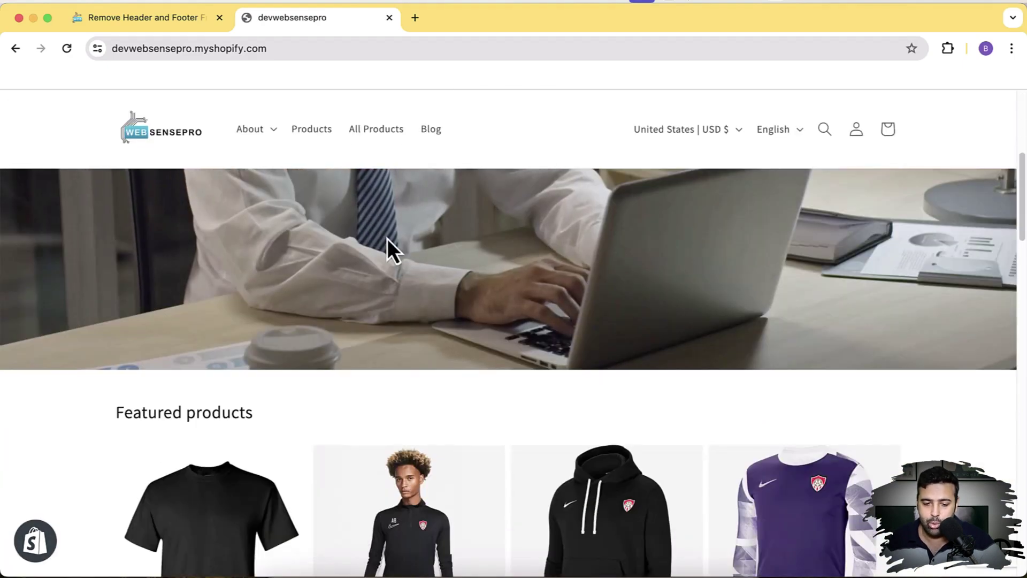
{"action": "scroll", "coordinate": [387, 238], "scroll_direction": "up", "scroll_amount": 5}
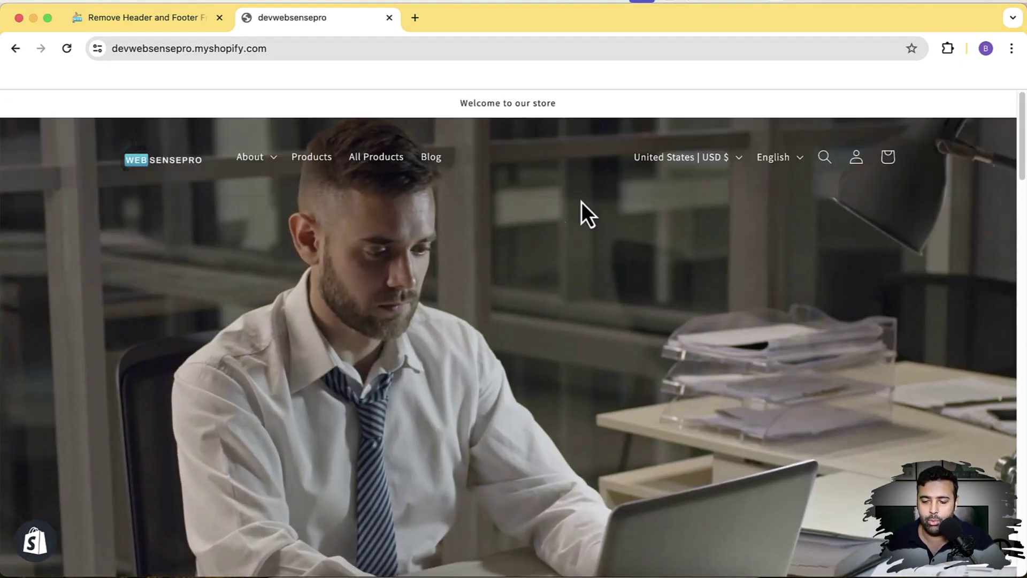
{"action": "left_click_drag", "start_coordinate": [1021, 127], "coordinate": [1021, 83]}
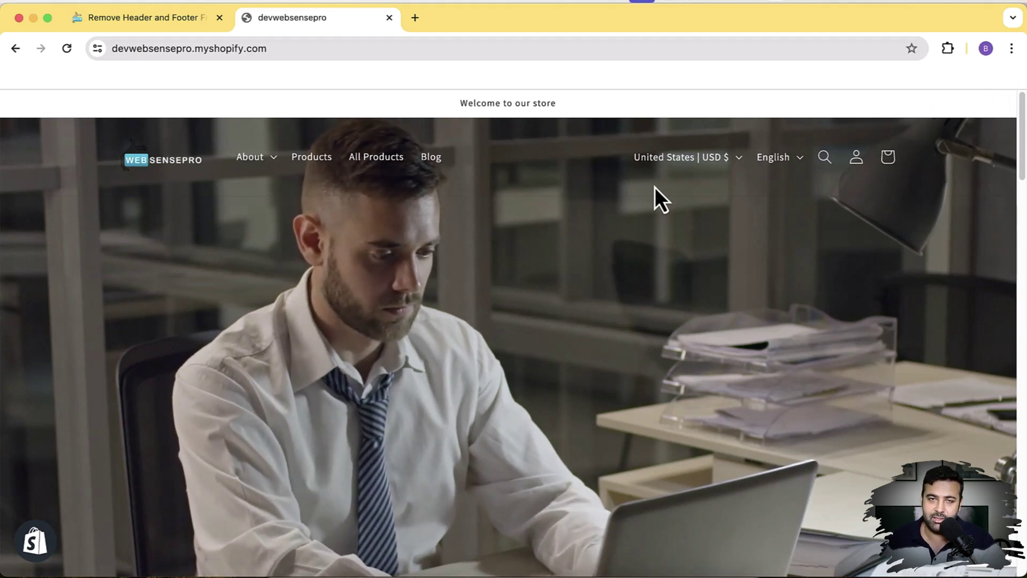
Open the store's admin in a new tab using the storefront address with /admin appended.
{"action": "left_click", "coordinate": [264, 53]}
{"action": "key", "text": "super+c"}
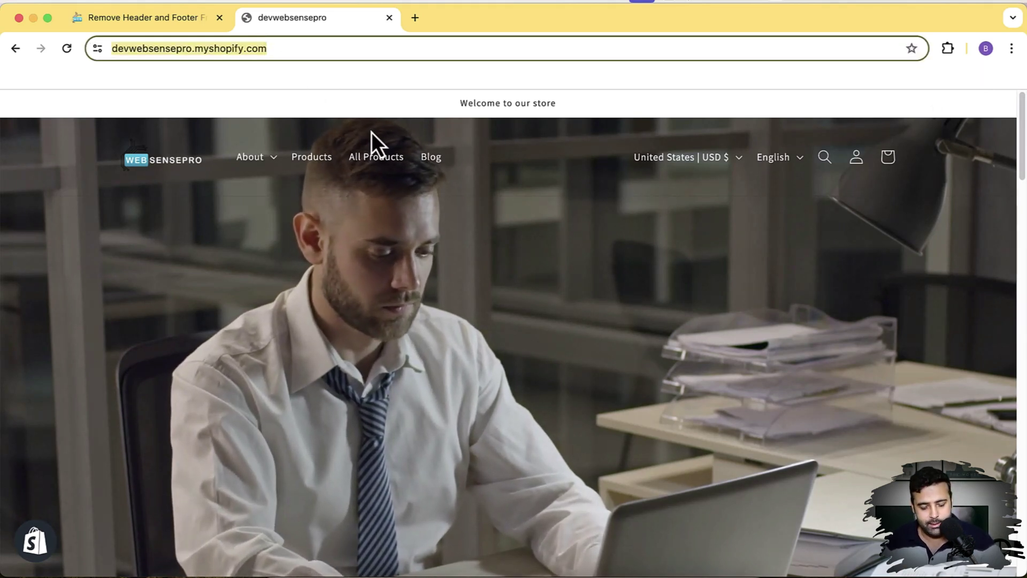
{"action": "key", "text": "super+t"}
{"action": "key", "text": "super+v"}
{"action": "type", "text": "admin"}
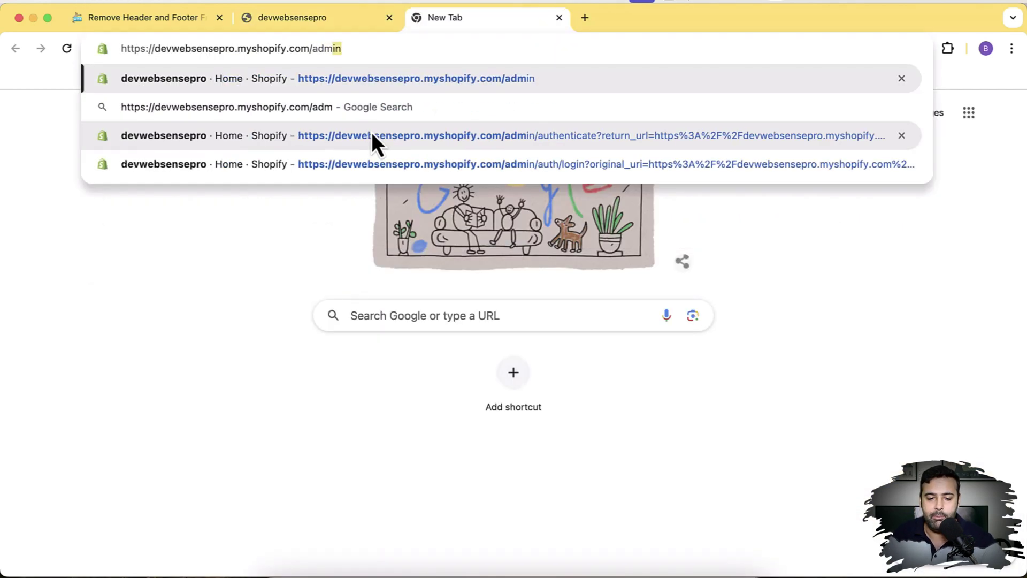
{"action": "key", "text": "Return"}
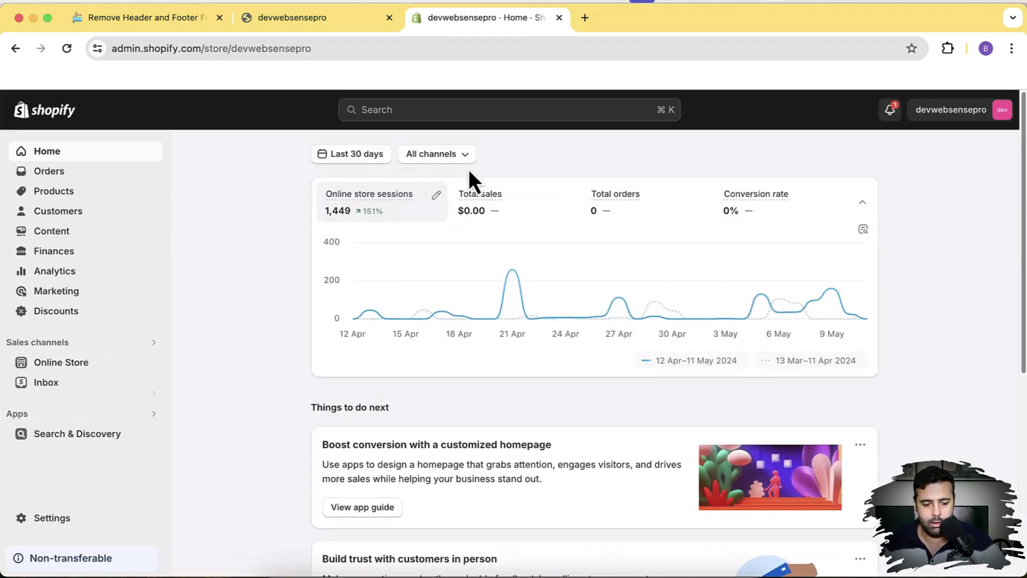
Open the code editor for the current theme Dawn - All and close slick-slider.liquid and header.liquid, keeping theme.liquid open.
{"action": "left_click", "coordinate": [105, 365]}
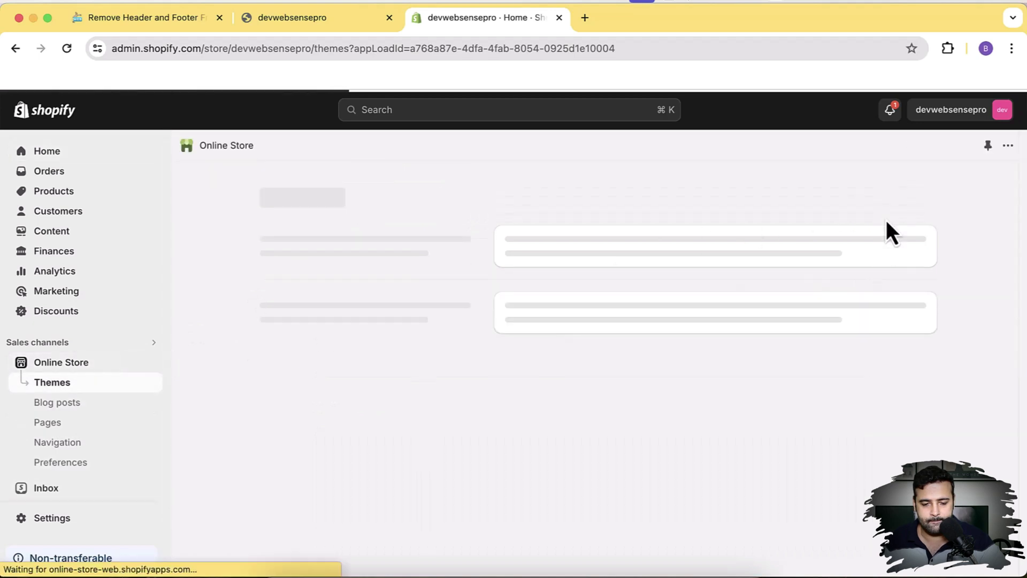
{"action": "scroll", "coordinate": [954, 231], "scroll_direction": "down", "scroll_amount": 4}
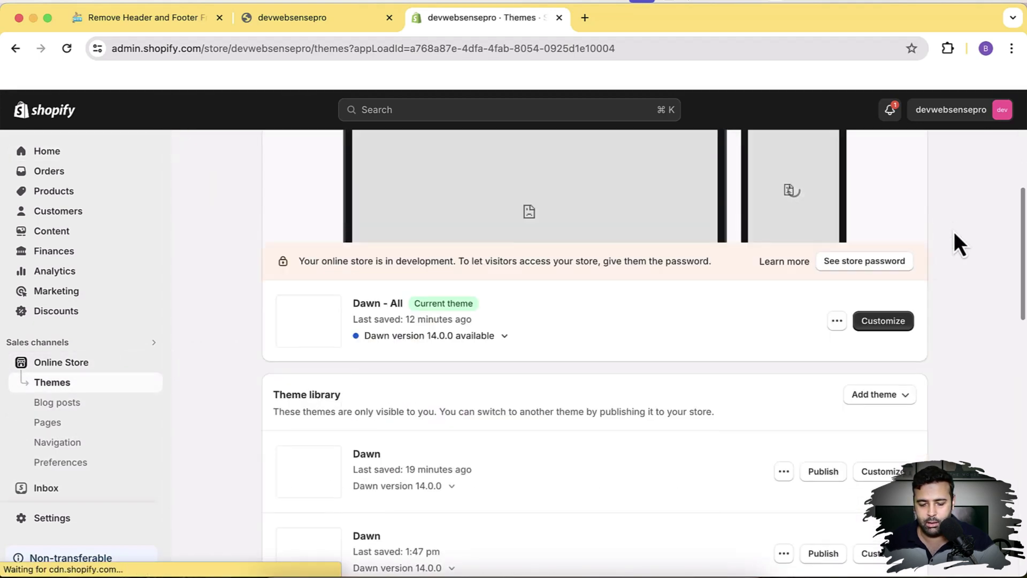
{"action": "left_click", "coordinate": [838, 322]}
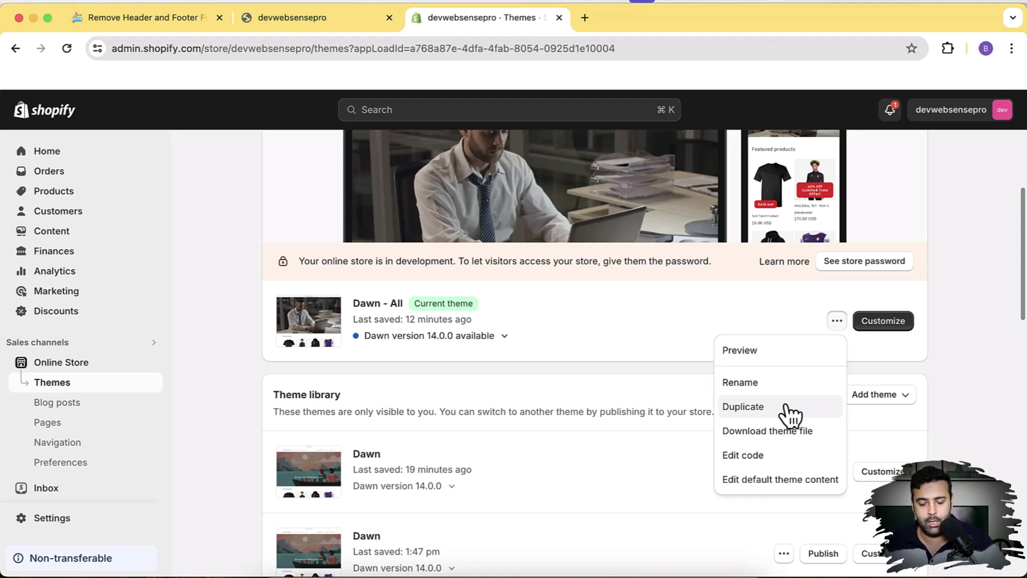
{"action": "left_click", "coordinate": [767, 455]}
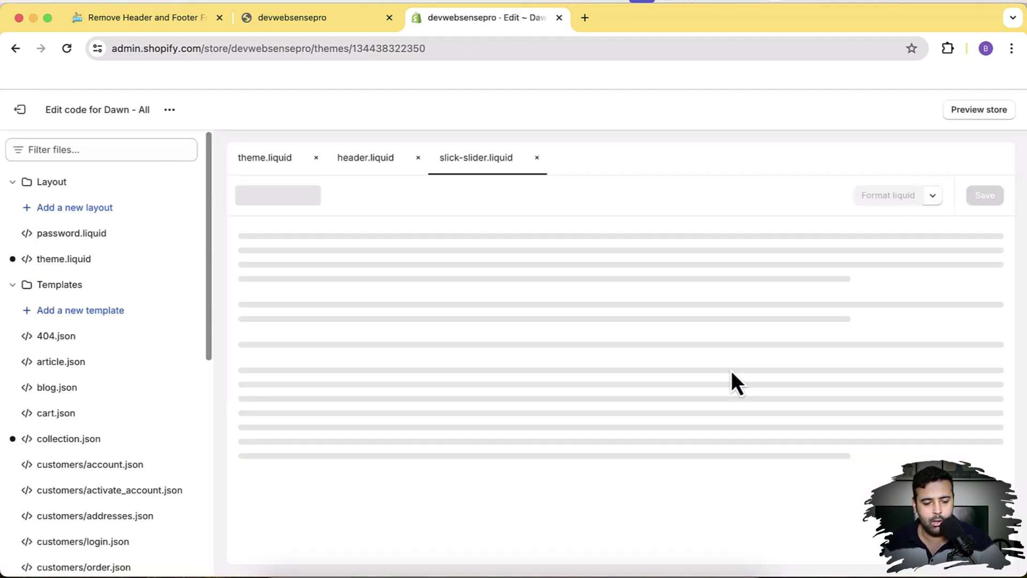
{"action": "left_click", "coordinate": [537, 157]}
{"action": "left_click", "coordinate": [418, 158]}
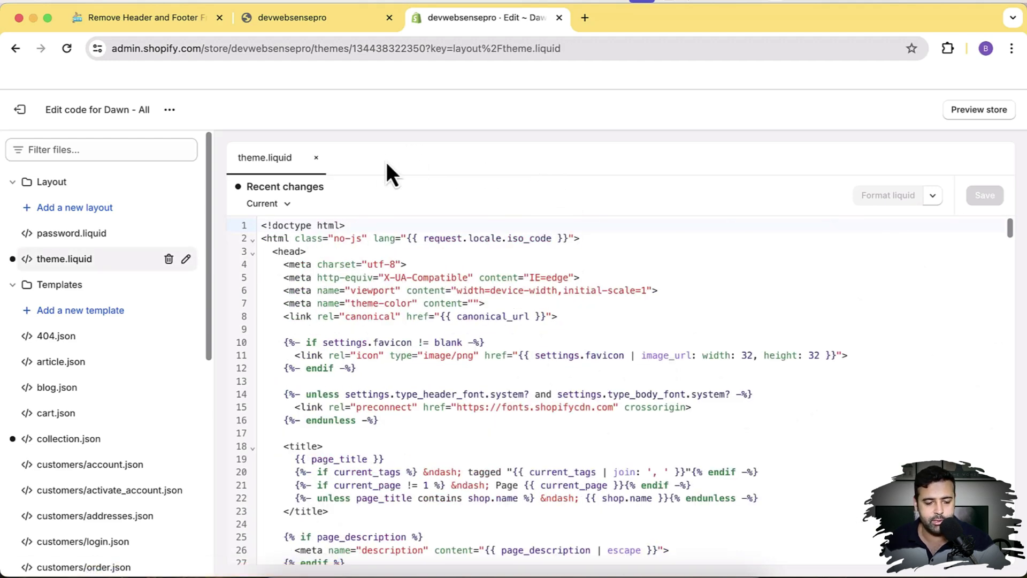
Copy the tutorial article's style block hiding .header-wrapper and footer.footer, insert it directly below <head> in theme.liquid, and save the file.
{"action": "left_click", "coordinate": [72, 149]}
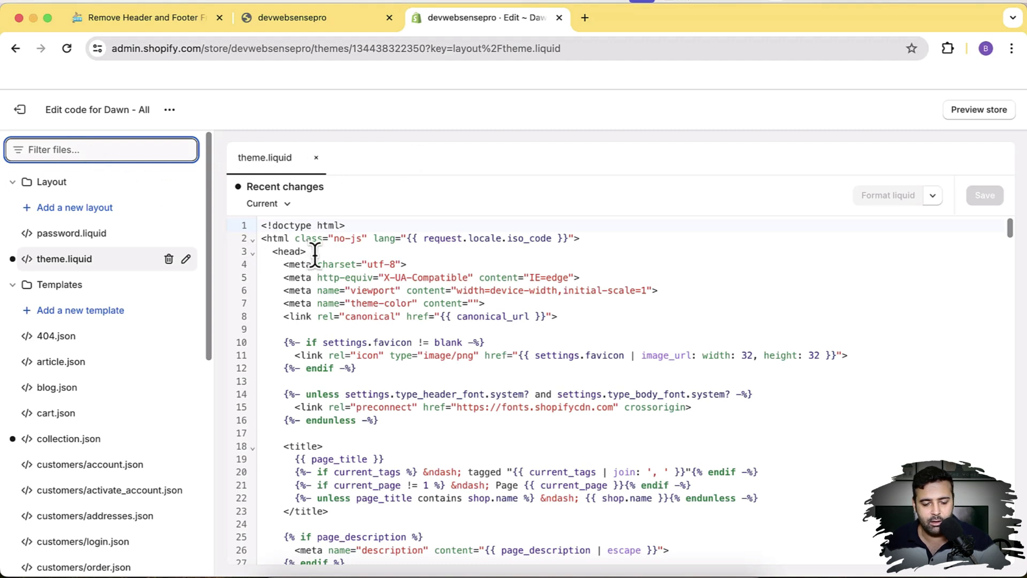
{"action": "left_click_drag", "start_coordinate": [316, 253], "coordinate": [272, 253]}
{"action": "left_click", "coordinate": [295, 263]}
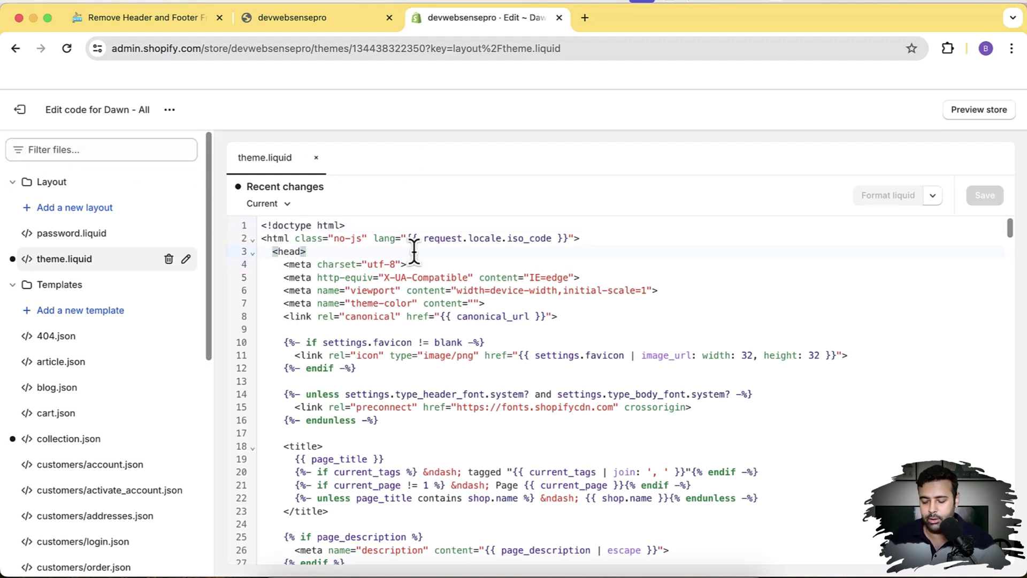
{"action": "key", "text": "Return"}
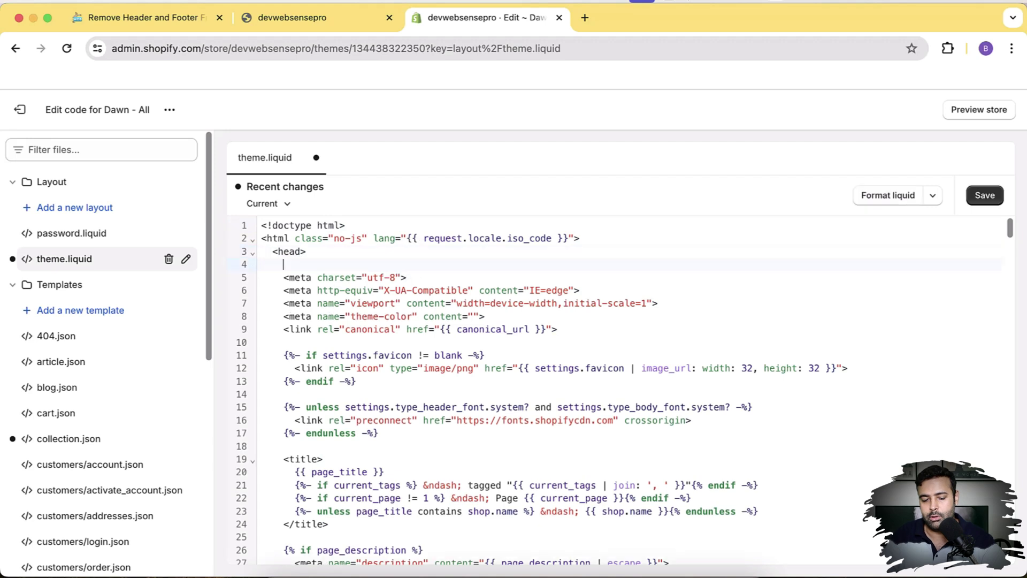
{"action": "left_click", "coordinate": [171, 23]}
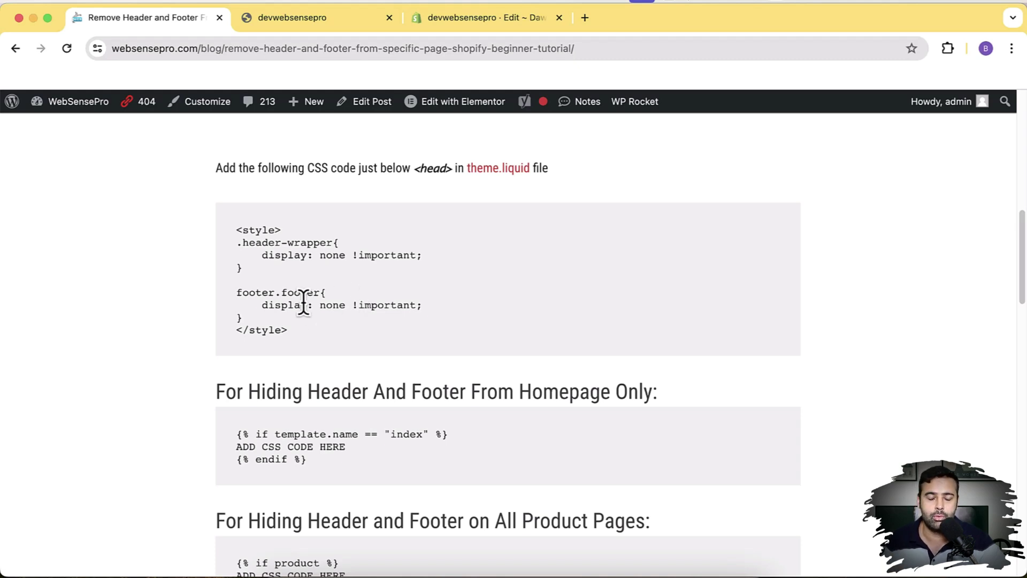
{"action": "left_click_drag", "start_coordinate": [299, 338], "coordinate": [235, 229]}
{"action": "key", "text": "super+c"}
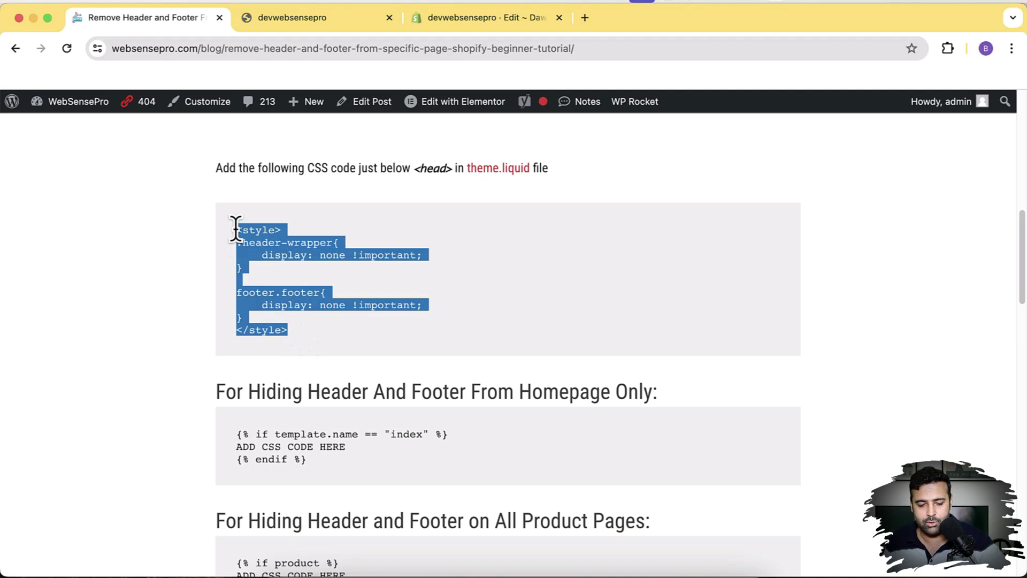
{"action": "left_click", "coordinate": [510, 27]}
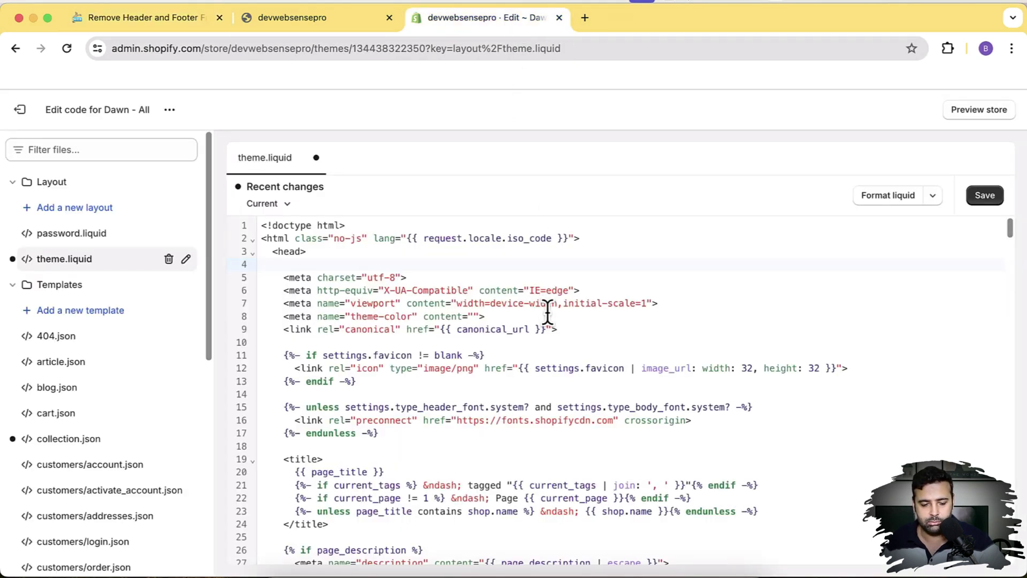
{"action": "key", "text": "super+v"}
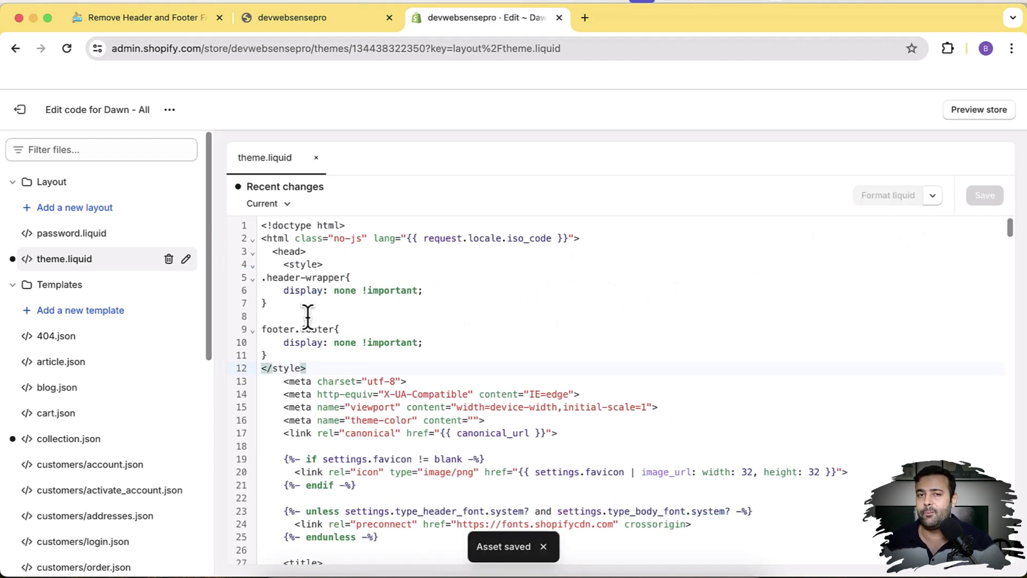
Reload the storefront homepage and check whether the header and footer are hidden.
{"action": "left_click", "coordinate": [322, 25]}
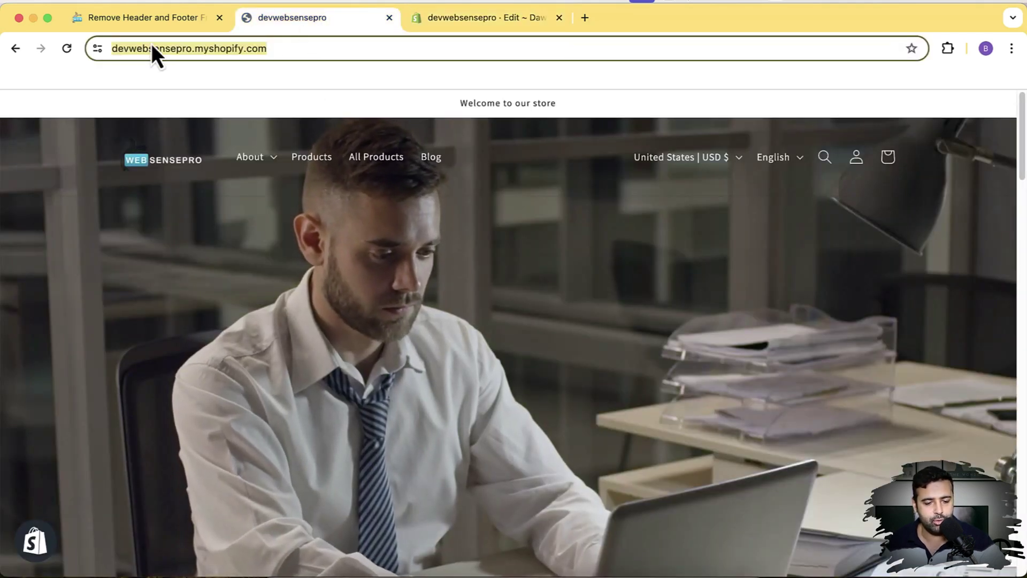
{"action": "left_click", "coordinate": [70, 52]}
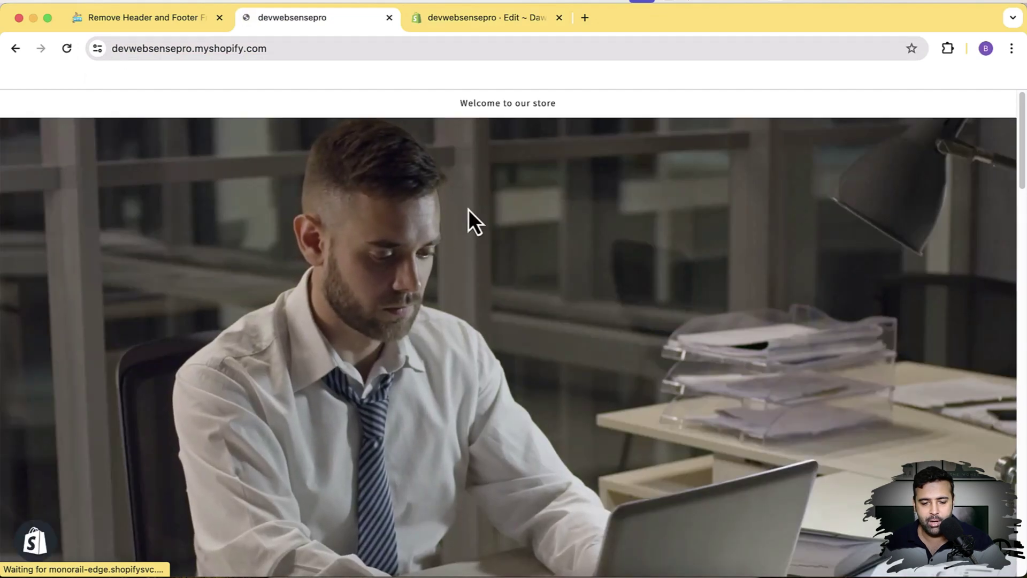
{"action": "scroll", "coordinate": [519, 193], "scroll_direction": "down", "scroll_amount": 5}
{"action": "scroll", "coordinate": [518, 193], "scroll_direction": "down", "scroll_amount": 15}
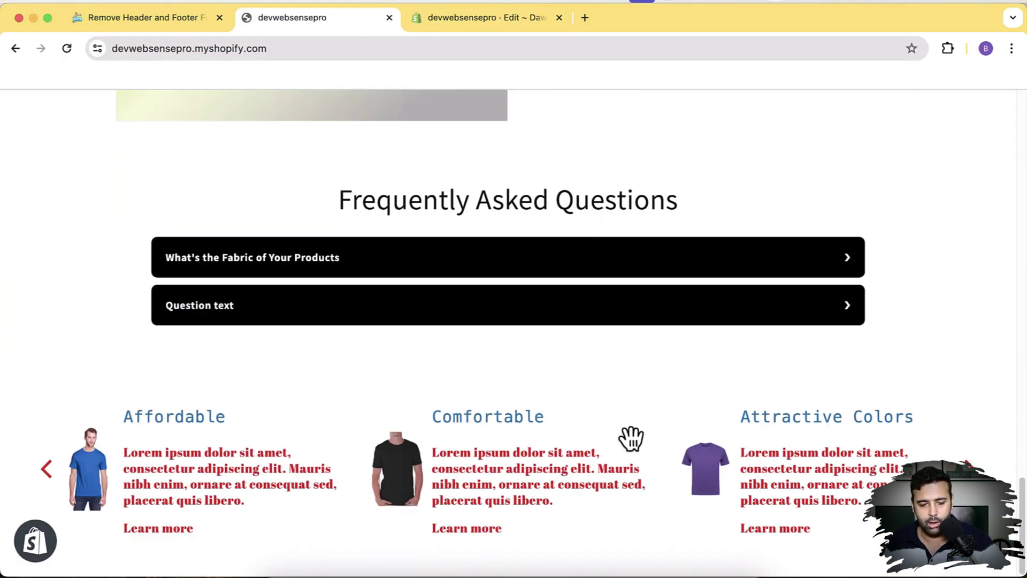
{"action": "scroll", "coordinate": [623, 435], "scroll_direction": "up", "scroll_amount": 15}
{"action": "scroll", "coordinate": [624, 436], "scroll_direction": "down", "scroll_amount": 5}
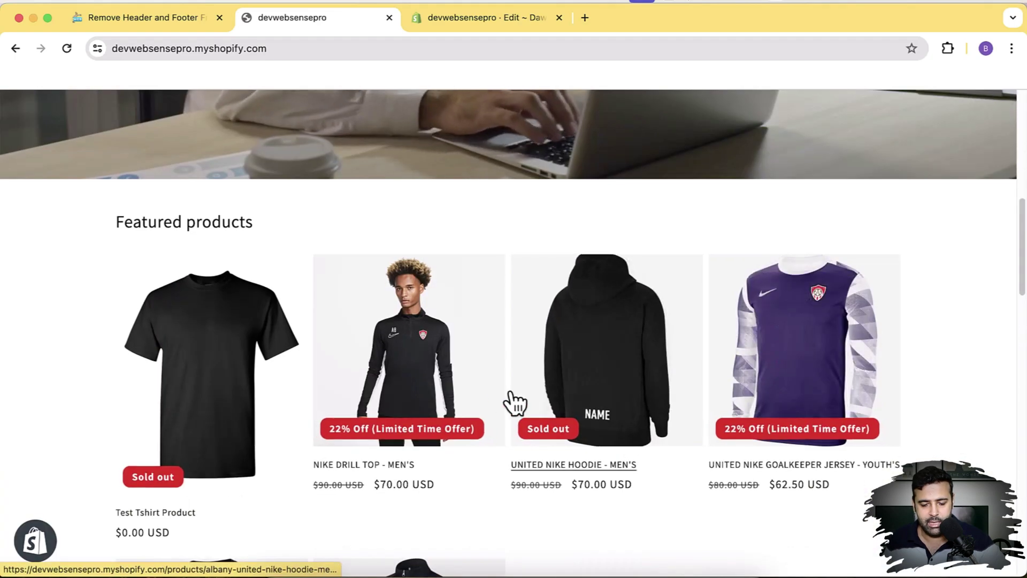
Open the Nike Drill Top - Men's product page and check its header and footer areas.
{"action": "left_click", "coordinate": [394, 362]}
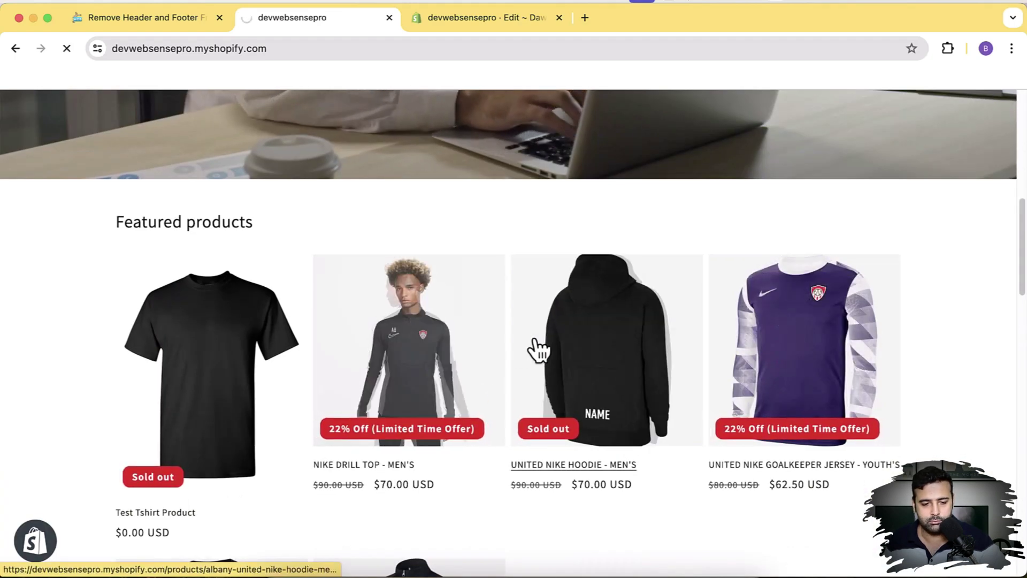
{"action": "scroll", "coordinate": [499, 245], "scroll_direction": "down", "scroll_amount": 15}
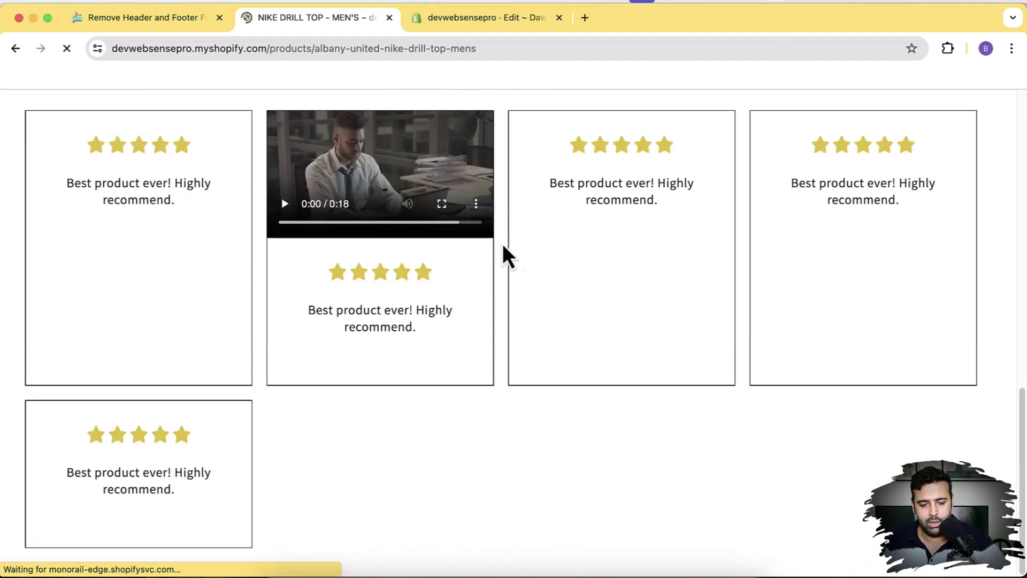
{"action": "scroll", "coordinate": [591, 450], "scroll_direction": "up", "scroll_amount": 15}
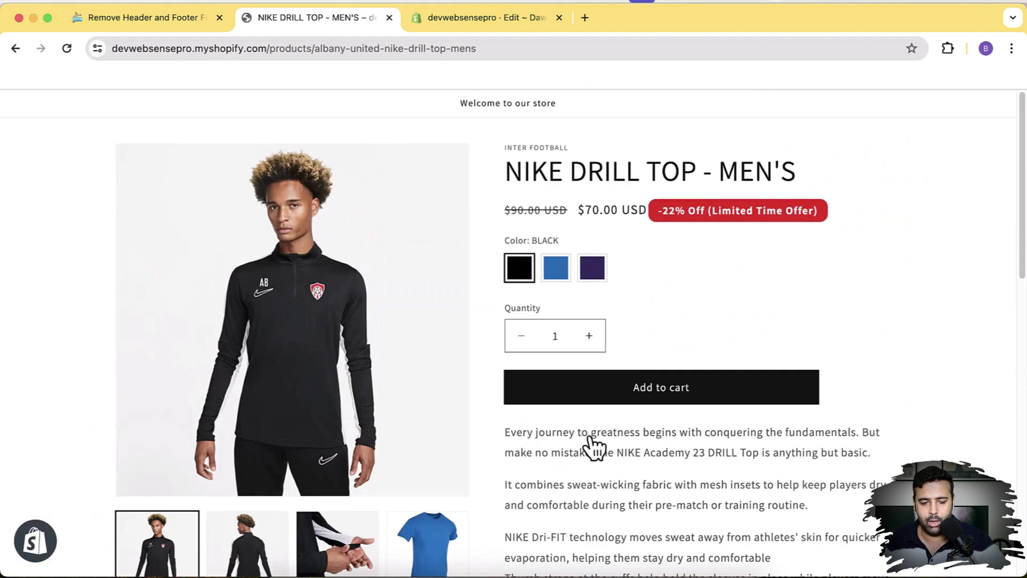
Return to the store's homepage by removing the product path from the page address.
{"action": "left_click_drag", "start_coordinate": [271, 48], "coordinate": [532, 50]}
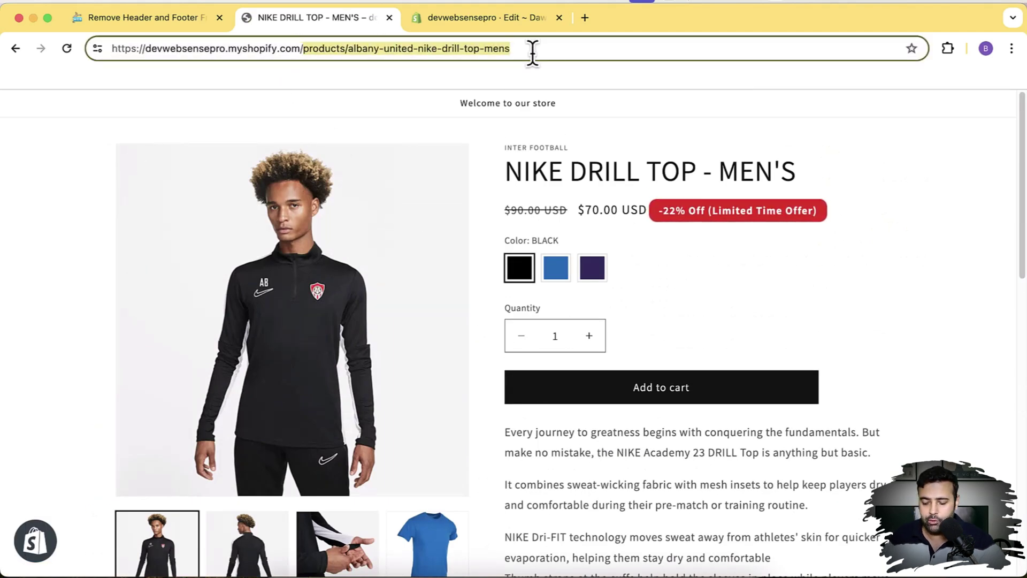
{"action": "key", "text": "BackSpace"}
{"action": "key", "text": "Return"}
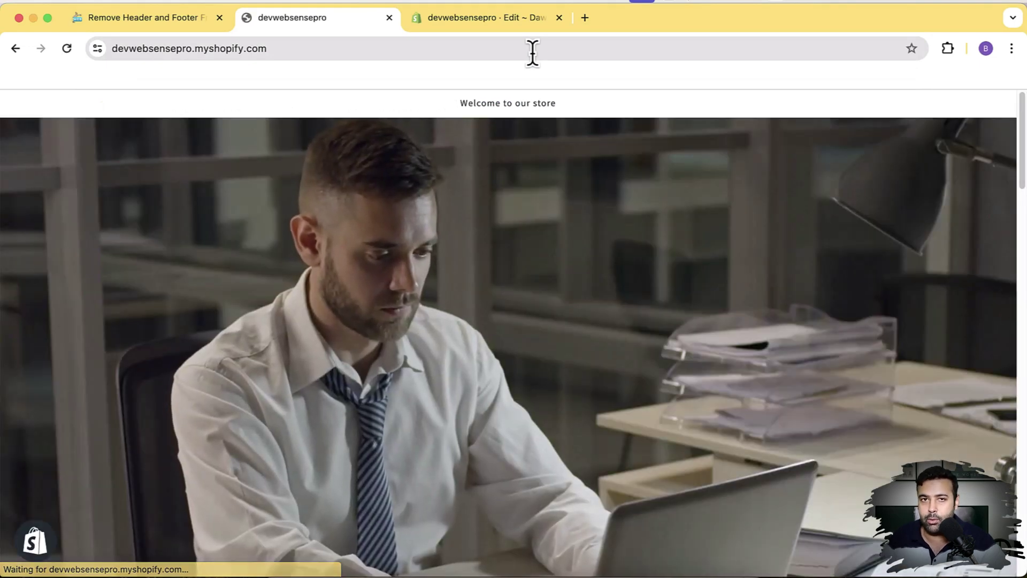
Copy the {% if template.name == "index" %} line from the tutorial article's section on hiding the header and footer from the homepage only.
{"action": "left_click", "coordinate": [155, 18]}
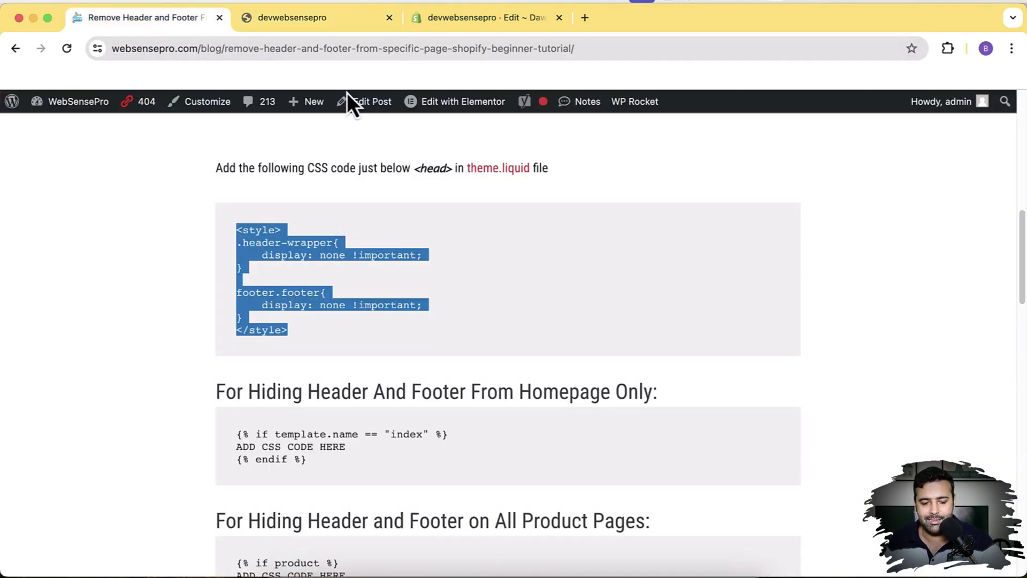
{"action": "scroll", "coordinate": [578, 166], "scroll_direction": "down", "scroll_amount": 3}
{"action": "left_click", "coordinate": [481, 257]}
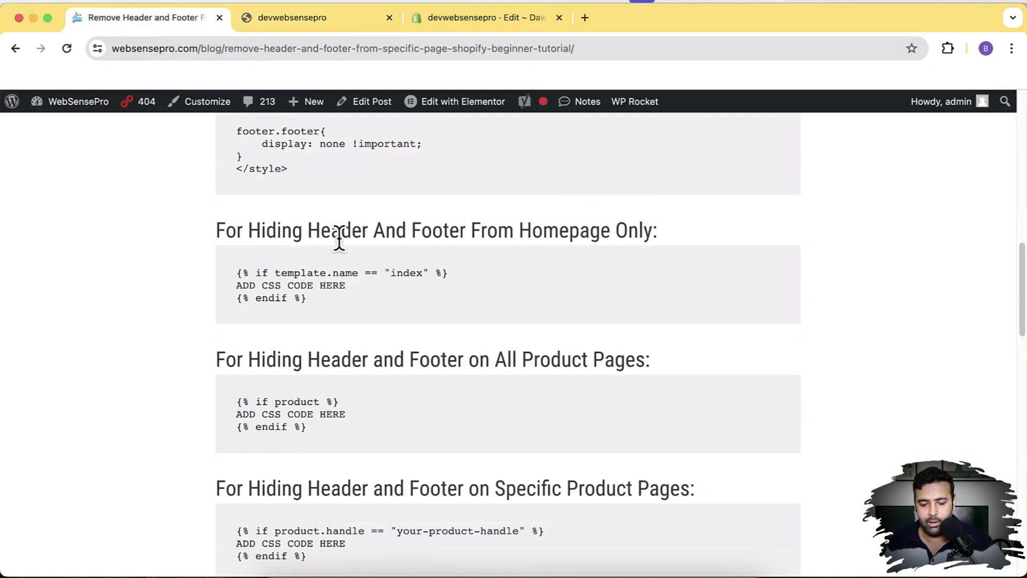
{"action": "left_click_drag", "start_coordinate": [214, 230], "coordinate": [656, 221]}
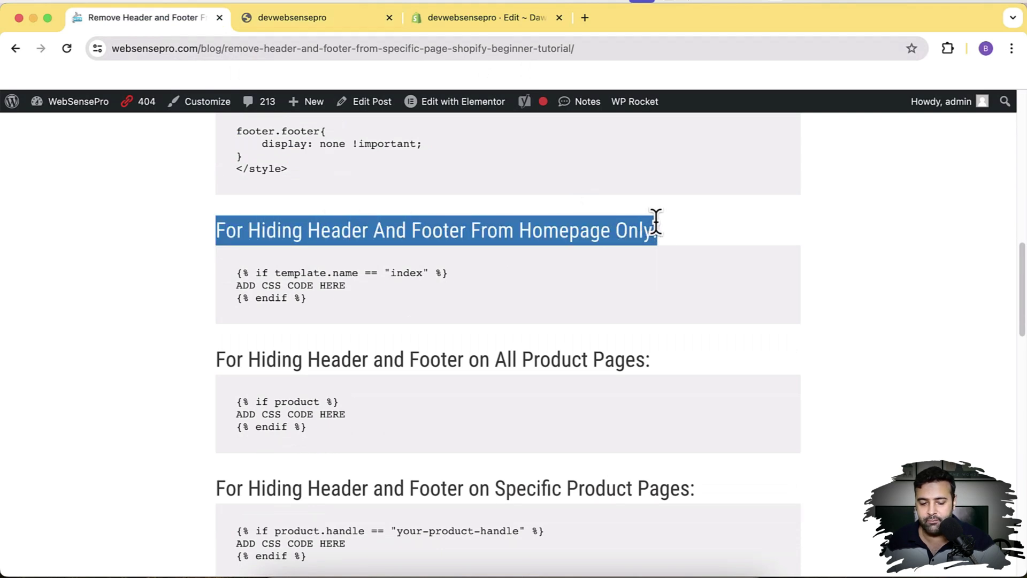
{"action": "left_click", "coordinate": [618, 307]}
{"action": "left_click_drag", "start_coordinate": [236, 274], "coordinate": [460, 277]}
{"action": "key", "text": "super+c"}
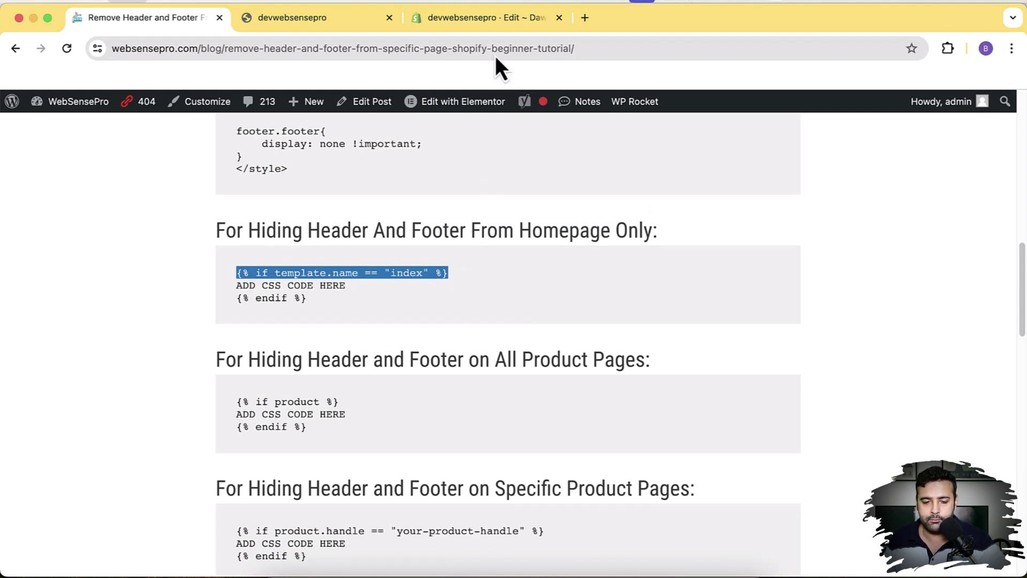
Insert the copied homepage condition on its own line directly above the <style> block in theme.liquid.
{"action": "left_click", "coordinate": [499, 30]}
{"action": "left_click", "coordinate": [355, 253]}
{"action": "key", "text": "Return"}
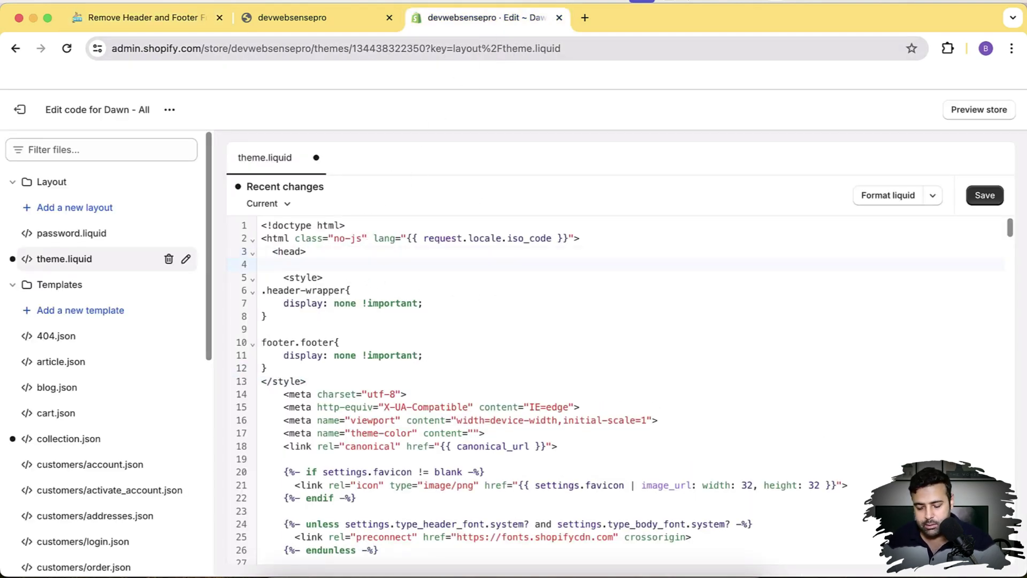
{"action": "key", "text": "super+v"}
Close the condition with {% endif %} on a new line below </style> and save theme.liquid.
{"action": "left_click", "coordinate": [562, 394]}
{"action": "key", "text": "Return"}
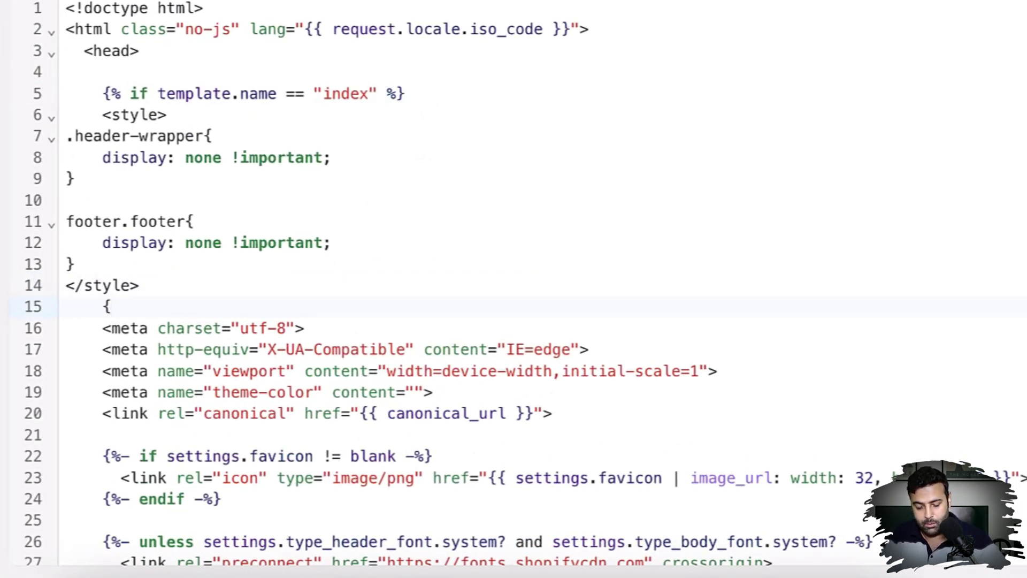
{"action": "type", "text": "{% endif %"}
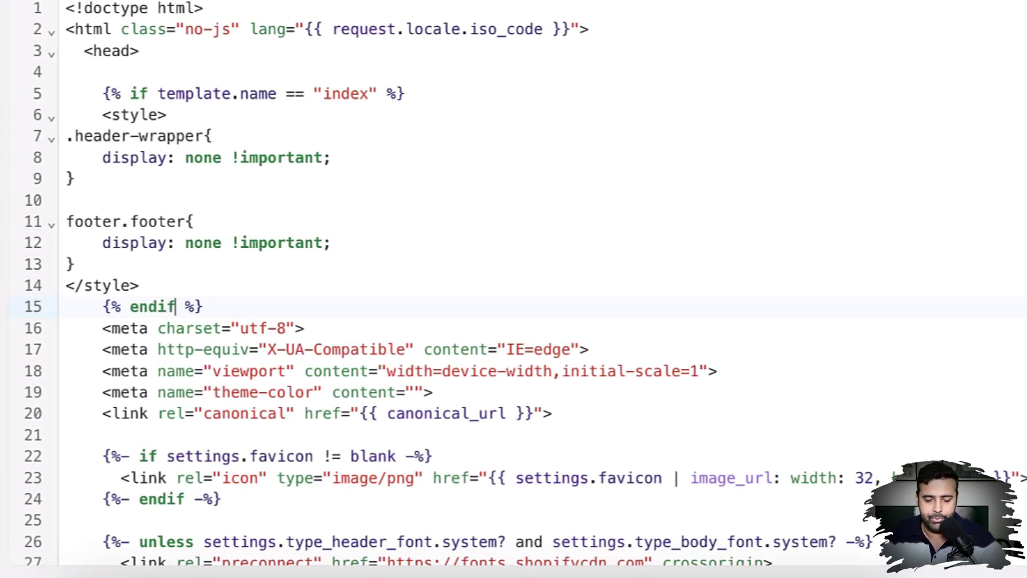
{"action": "left_click", "coordinate": [183, 283]}
{"action": "left_click_drag", "start_coordinate": [184, 284], "coordinate": [102, 115]}
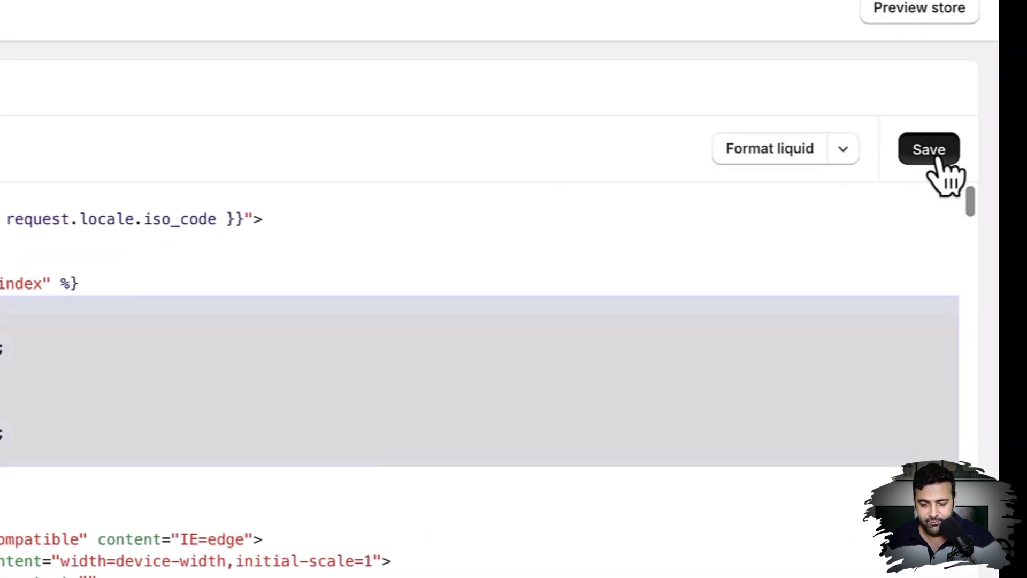
{"action": "left_click", "coordinate": [933, 152]}
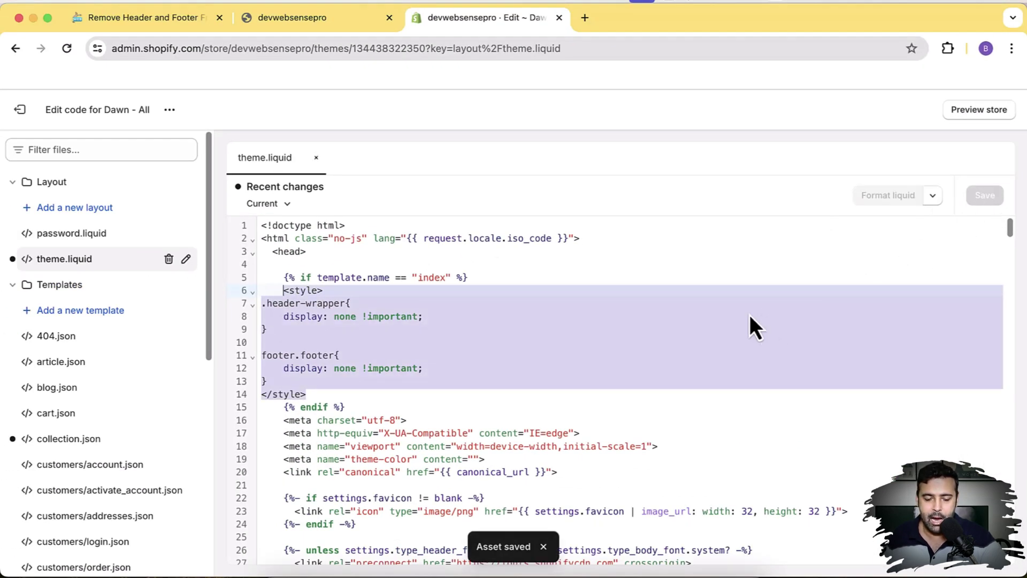
Reload the storefront homepage to check its header and footer, and open the Nike Drill Top - Men's product page for comparison.
{"action": "left_click", "coordinate": [279, 21]}
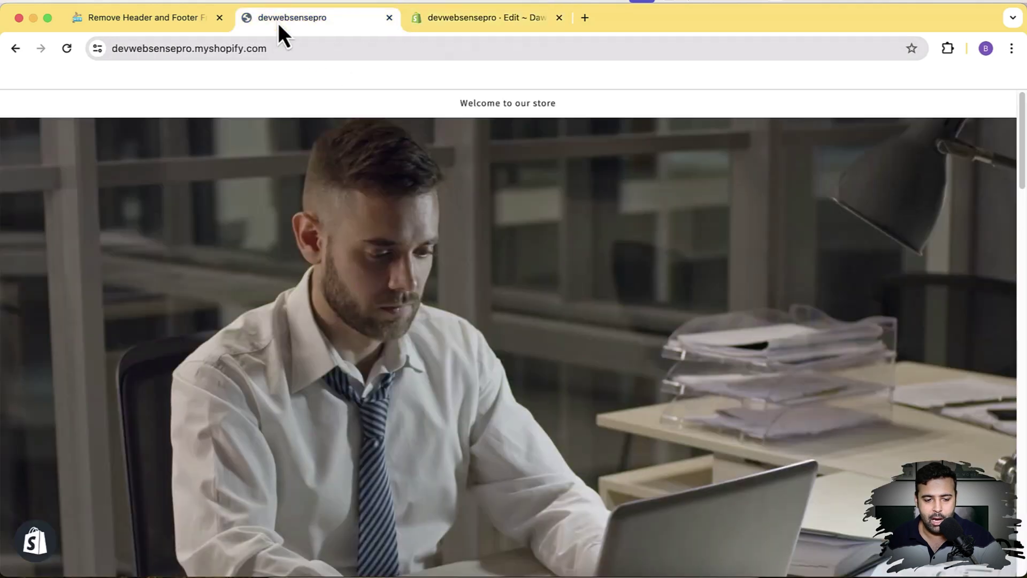
{"action": "left_click", "coordinate": [67, 51]}
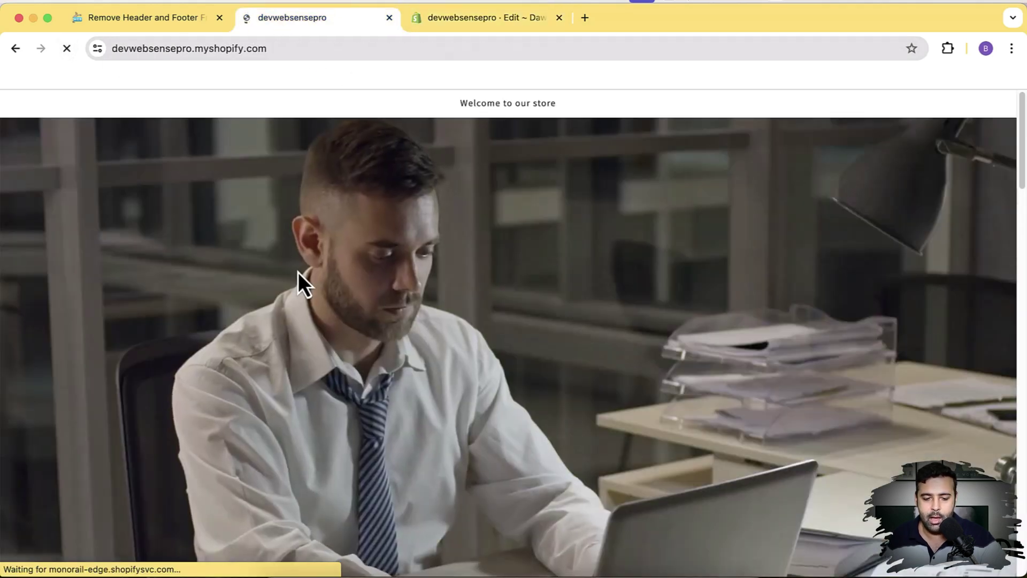
{"action": "scroll", "coordinate": [298, 272], "scroll_direction": "down", "scroll_amount": 20}
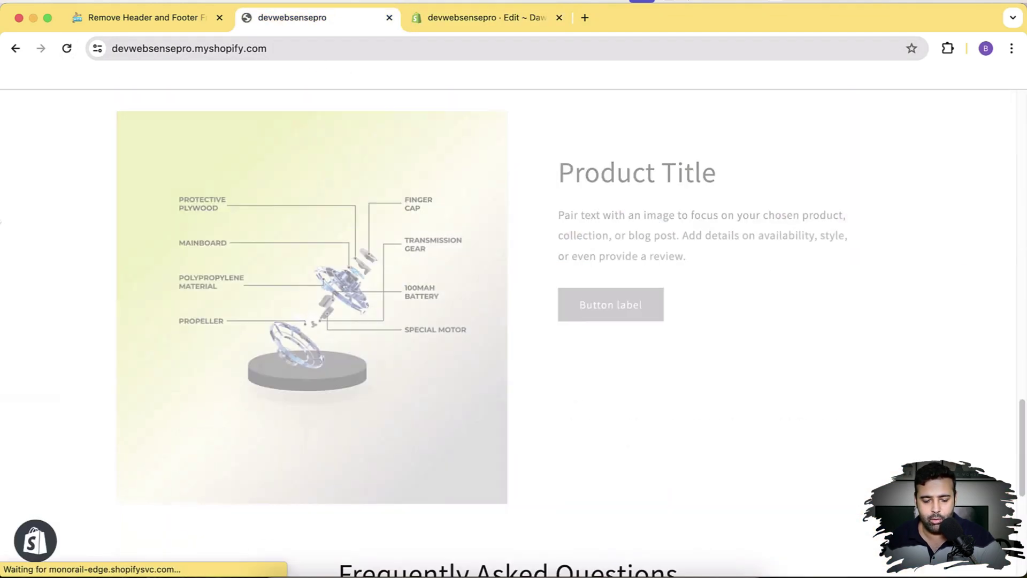
{"action": "scroll", "coordinate": [1, 224], "scroll_direction": "up", "scroll_amount": 15}
{"action": "left_click", "coordinate": [428, 439]}
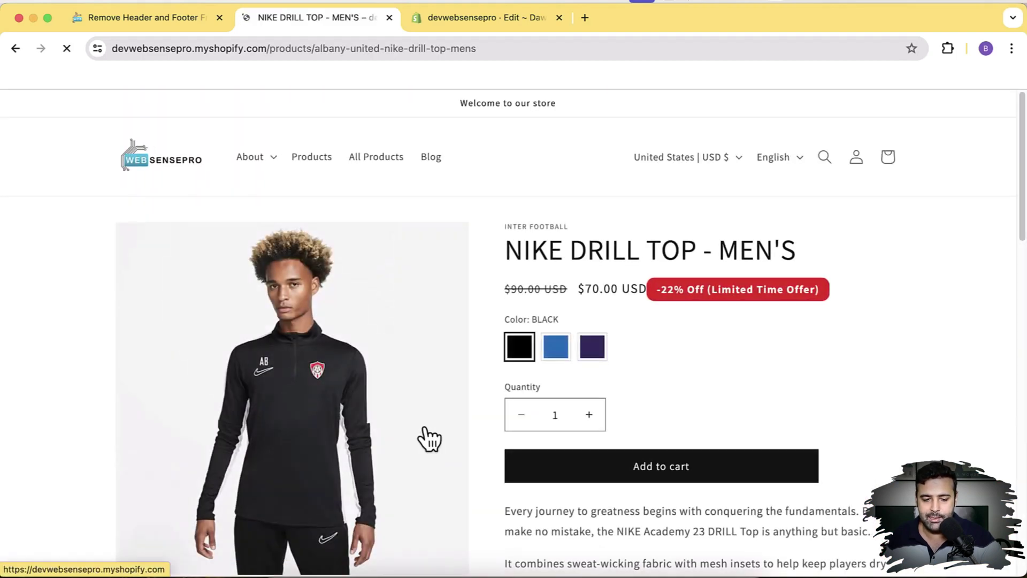
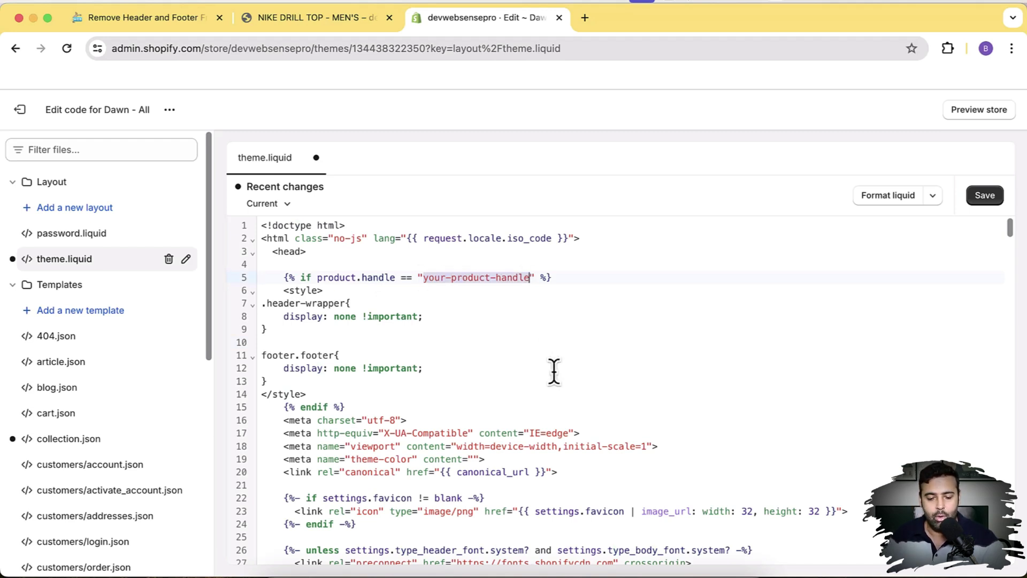
Replace the your-product-handle placeholder in theme.liquid with albany-united-nike-drill-top-mens, copied from the product page's address, and save the file.
{"action": "key", "text": "BackSpace"}
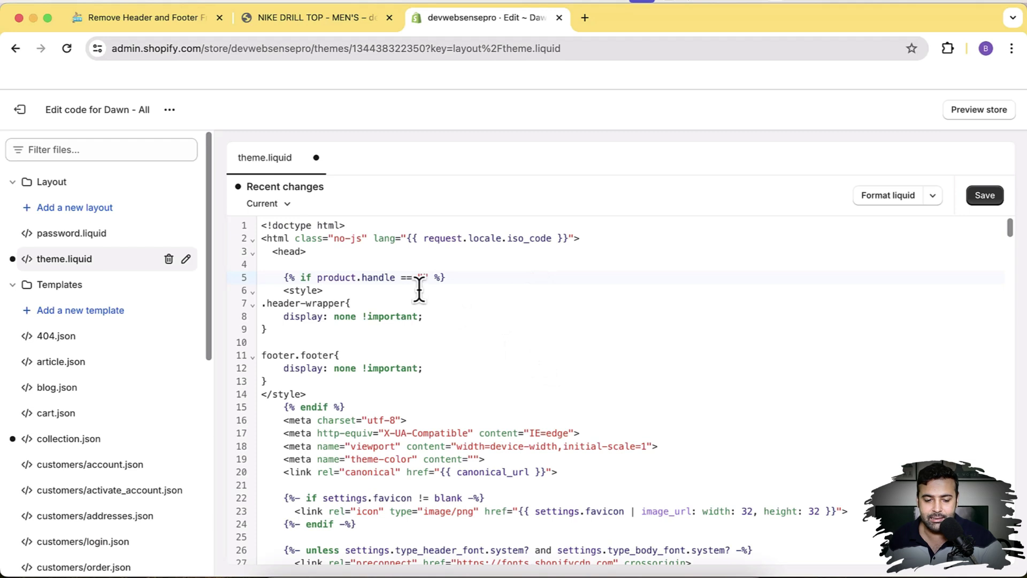
{"action": "left_click", "coordinate": [320, 24]}
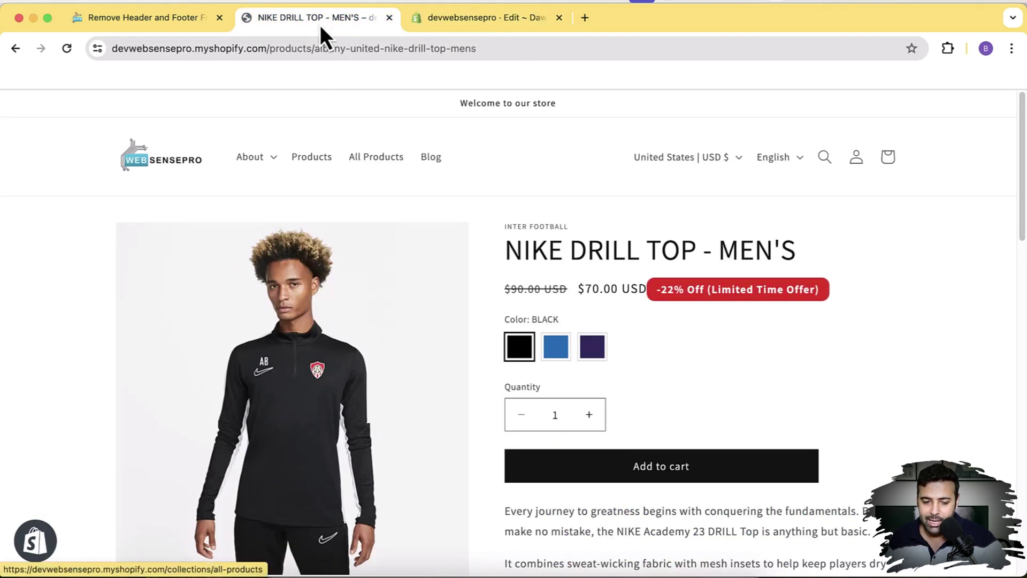
{"action": "left_click_drag", "start_coordinate": [316, 51], "coordinate": [477, 49]}
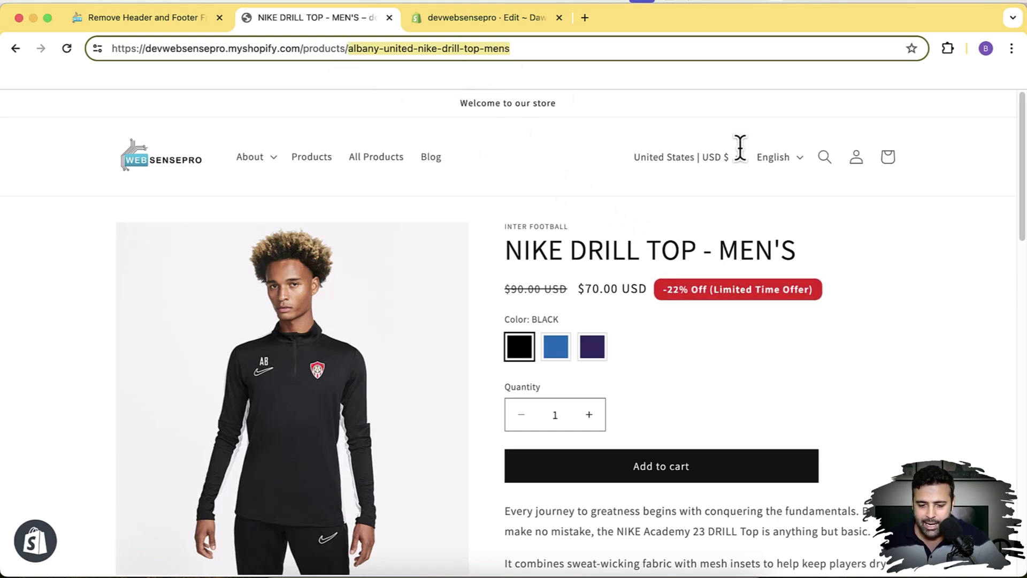
{"action": "scroll", "coordinate": [869, 206], "scroll_direction": "down", "scroll_amount": 10}
{"action": "scroll", "coordinate": [869, 203], "scroll_direction": "up", "scroll_amount": 10}
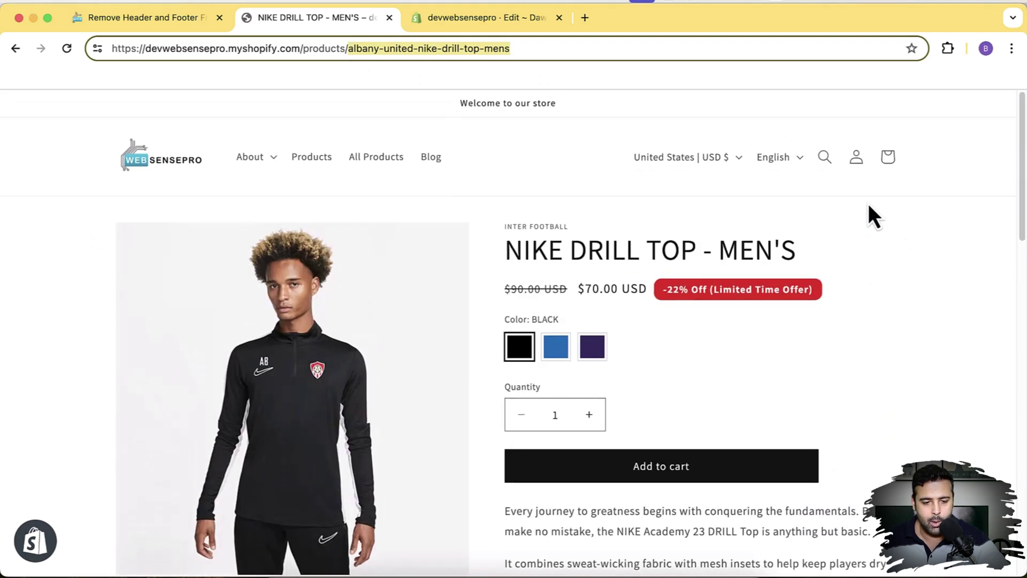
{"action": "right_click", "coordinate": [412, 51]}
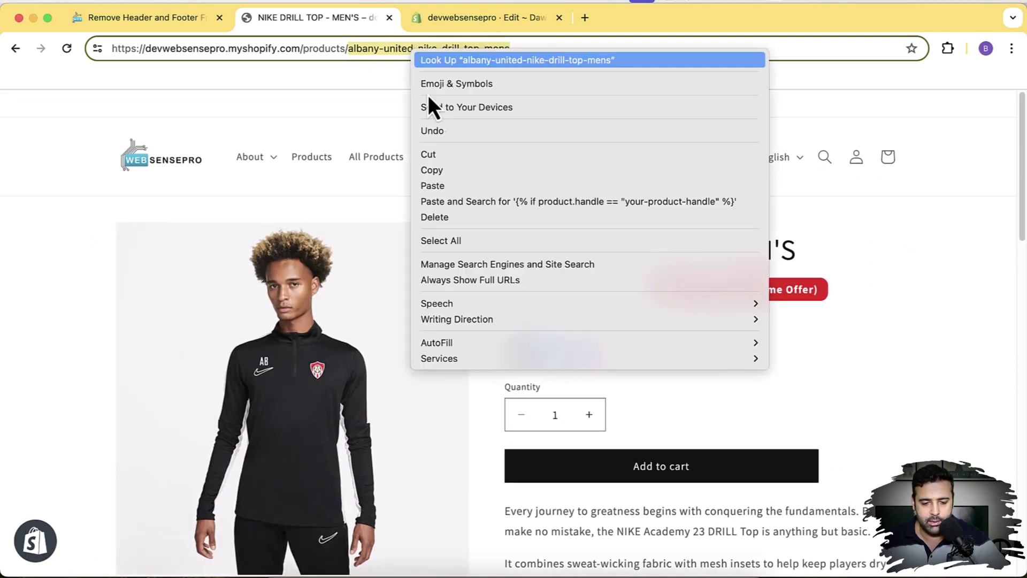
{"action": "left_click", "coordinate": [460, 170]}
{"action": "left_click", "coordinate": [483, 25]}
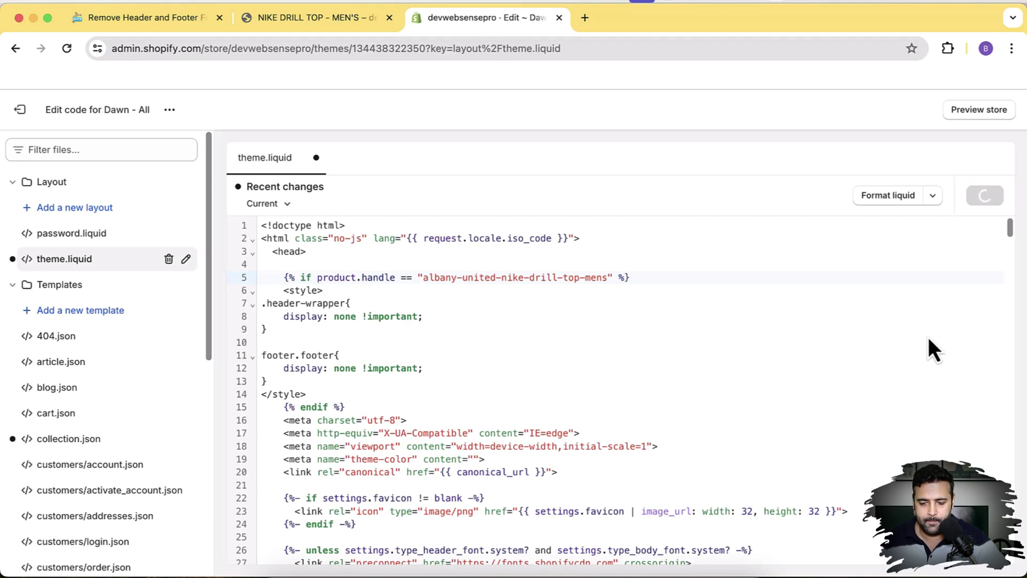
Reload the Nike Drill Top - Men's product page and check its header and footer areas.
{"action": "left_click", "coordinate": [342, 21]}
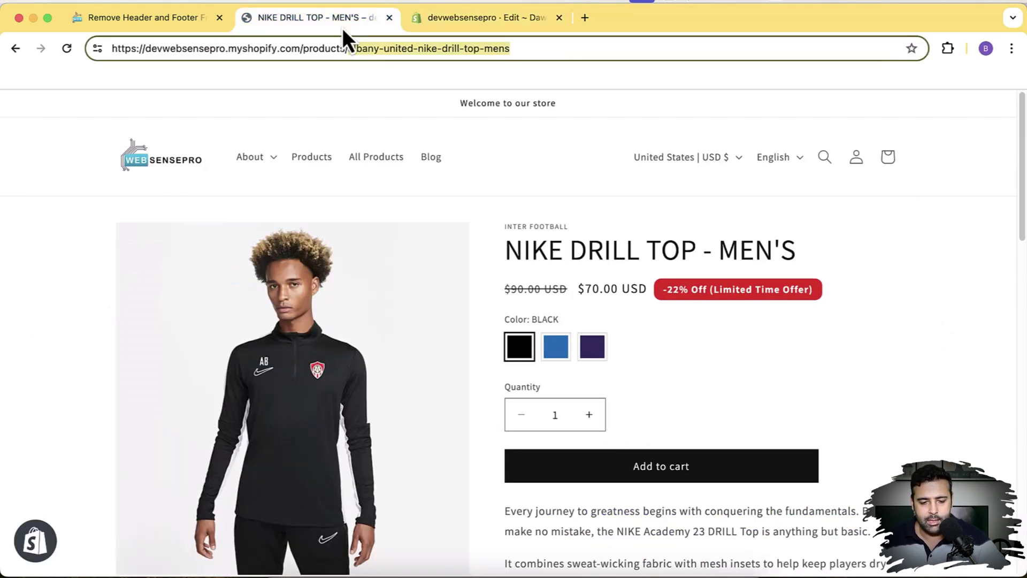
{"action": "key", "text": "super+r"}
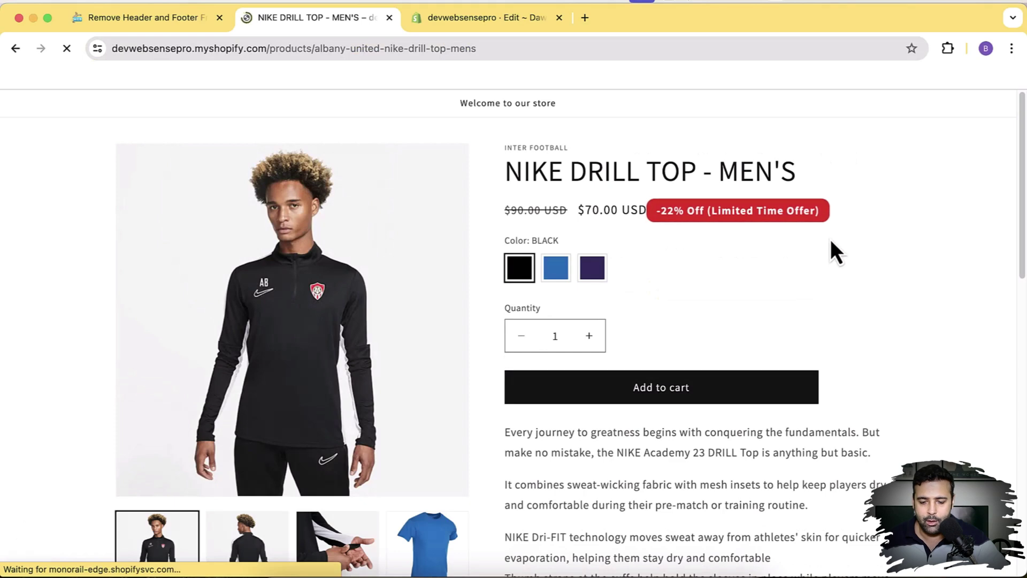
{"action": "scroll", "coordinate": [830, 248], "scroll_direction": "down", "scroll_amount": 15}
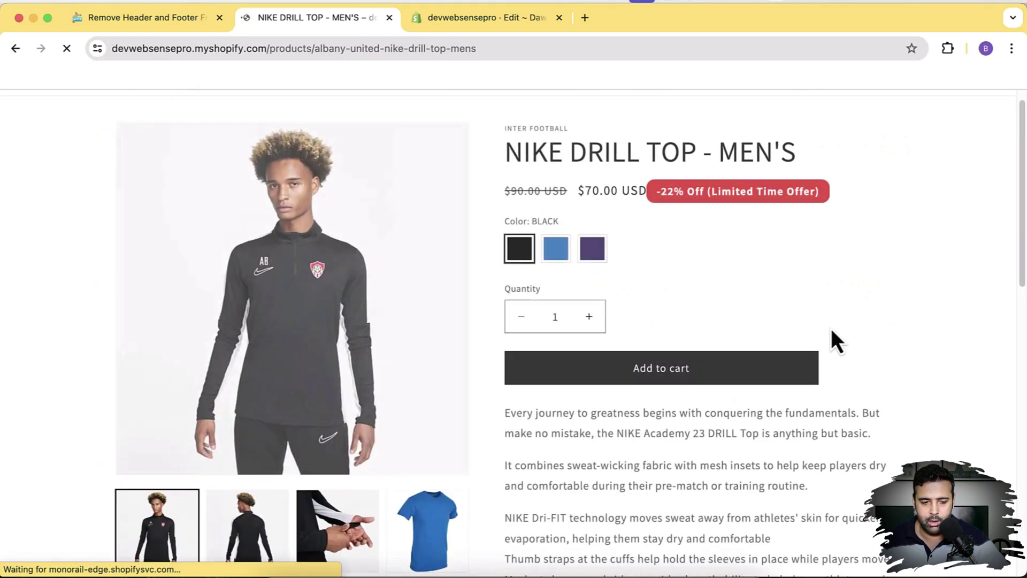
Go to the store's homepage by removing the product path from the address, and check its header and footer.
{"action": "left_click", "coordinate": [311, 51]}
{"action": "left_click_drag", "start_coordinate": [312, 51], "coordinate": [490, 59]}
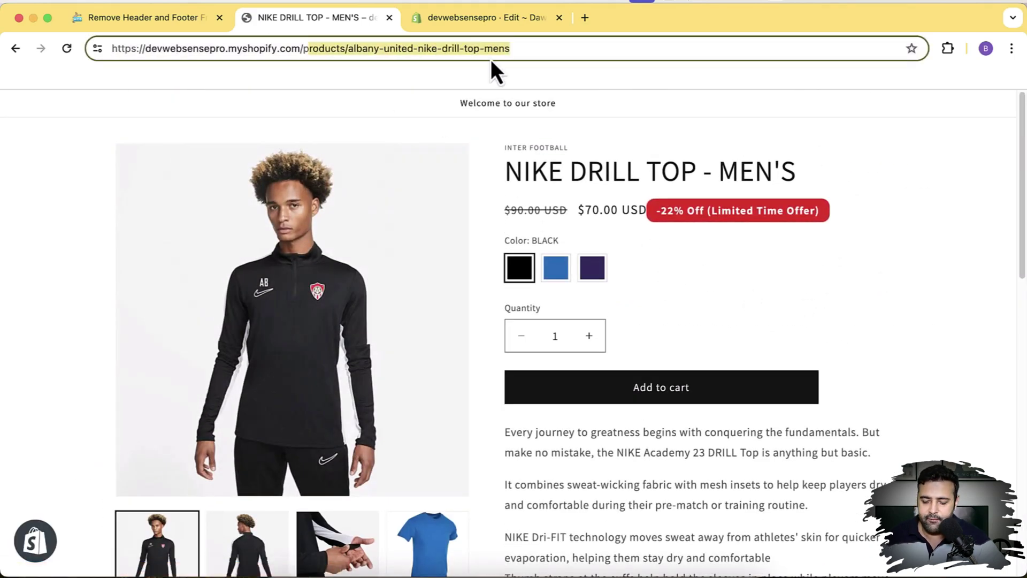
{"action": "key", "text": "BackSpace"}
{"action": "key", "text": "Return"}
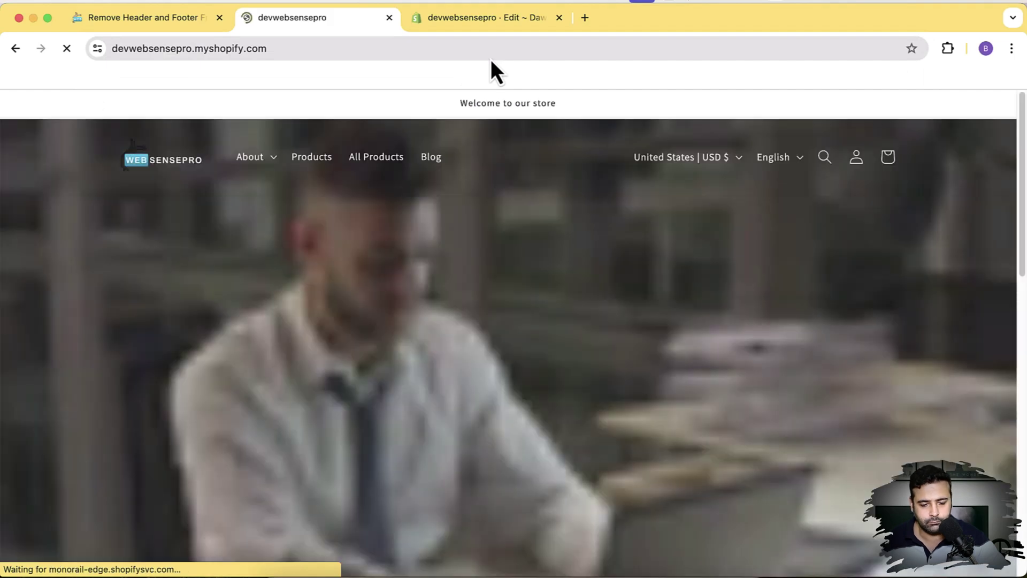
{"action": "scroll", "coordinate": [545, 122], "scroll_direction": "down", "scroll_amount": 10}
{"action": "scroll", "coordinate": [747, 327], "scroll_direction": "down", "scroll_amount": 5}
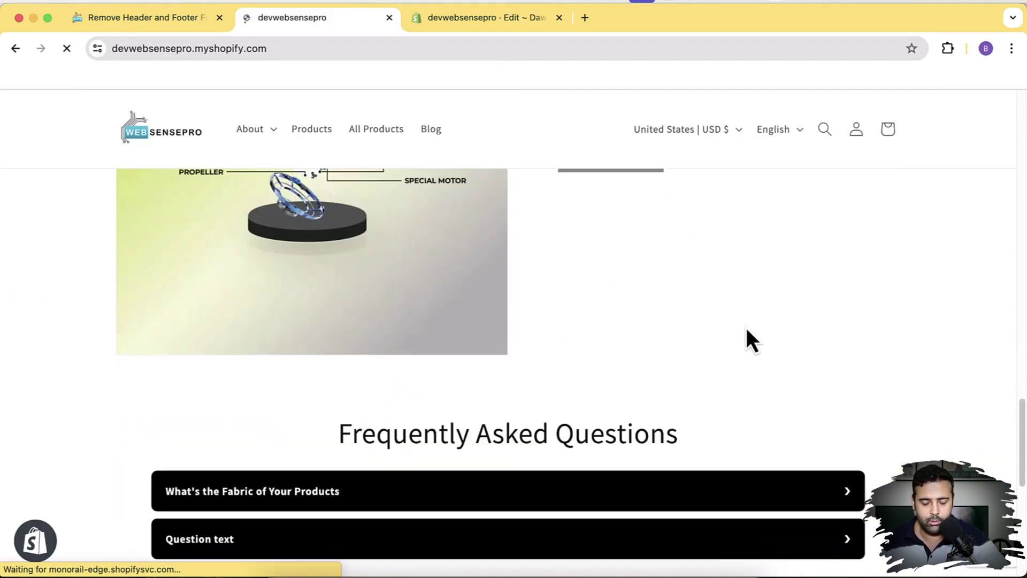
{"action": "scroll", "coordinate": [746, 327], "scroll_direction": "up", "scroll_amount": 15}
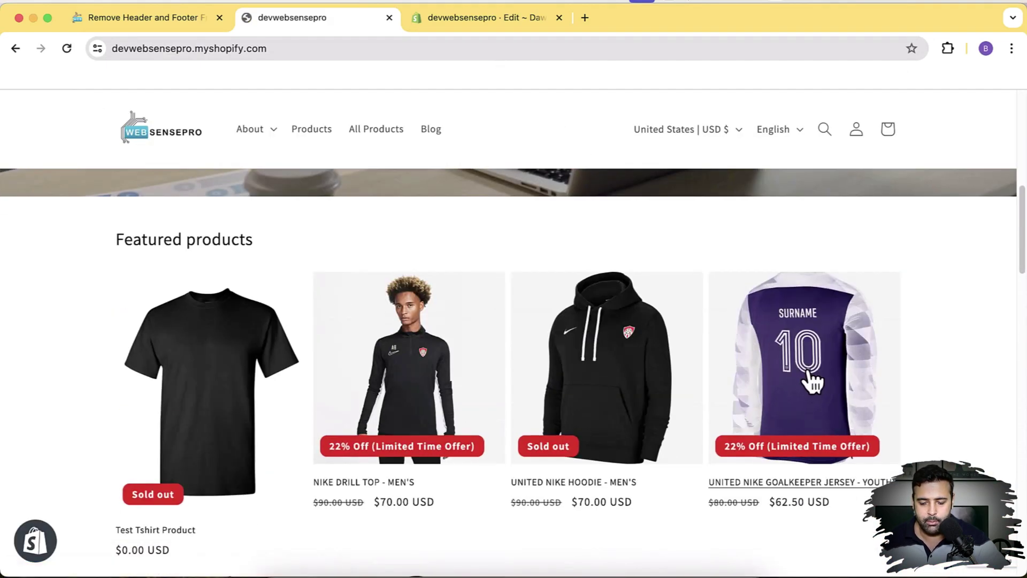
Open the United Nike Goalkeeper Jersey - Youth's product page from the featured products and check its header and footer.
{"action": "left_click", "coordinate": [810, 372]}
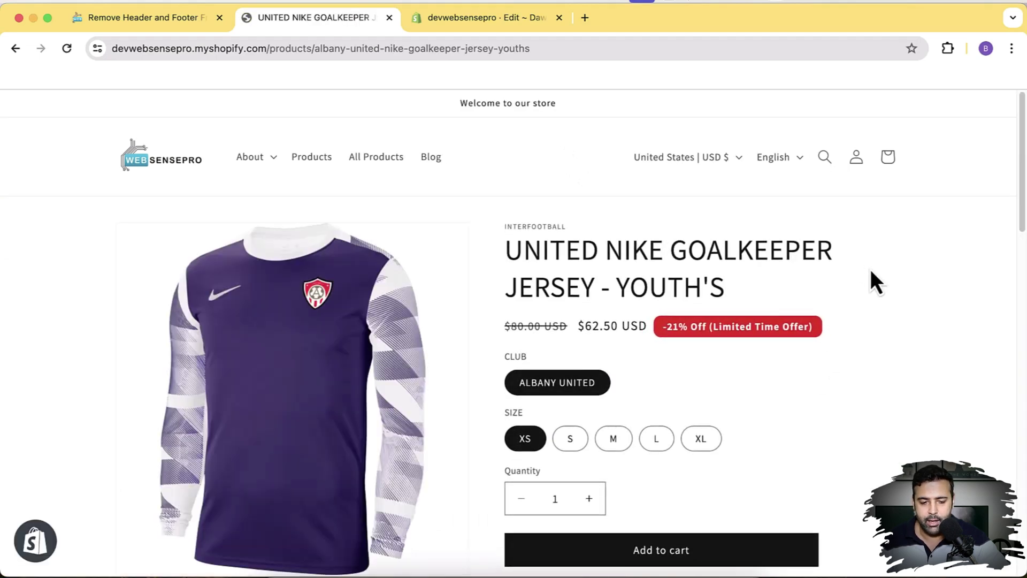
{"action": "scroll", "coordinate": [871, 269], "scroll_direction": "down", "scroll_amount": 15}
{"action": "scroll", "coordinate": [867, 391], "scroll_direction": "up", "scroll_amount": 15}
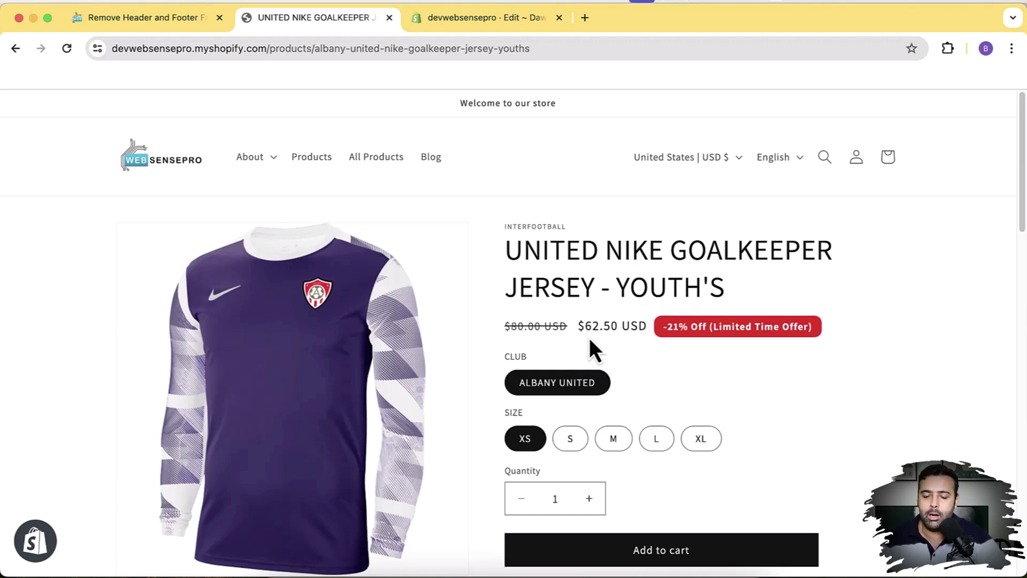
Shorten the condition above the style block in theme.liquid to {% if product %} and save the file.
{"action": "left_click", "coordinate": [464, 24]}
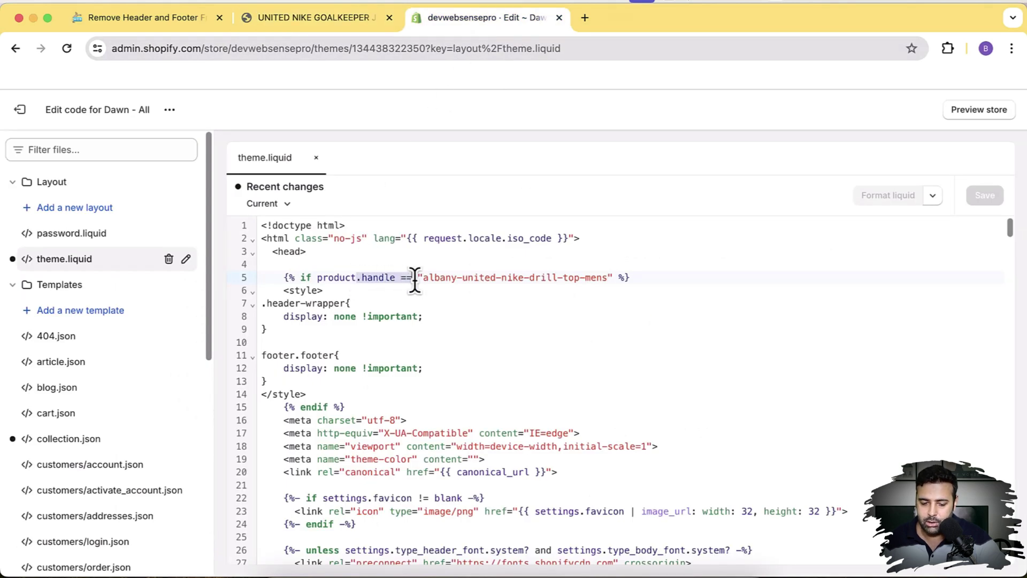
{"action": "left_click_drag", "start_coordinate": [414, 278], "coordinate": [541, 279]}
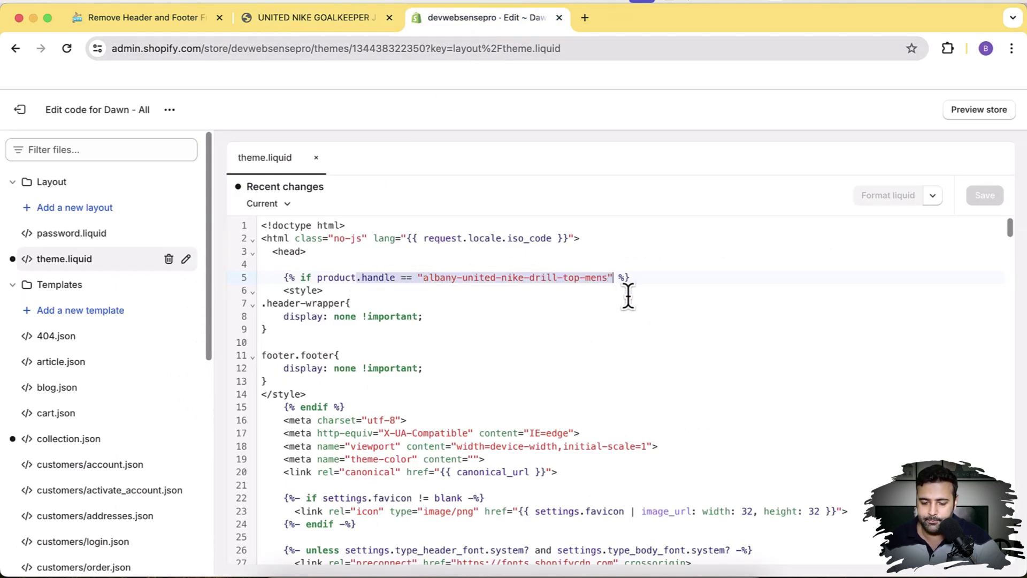
{"action": "key", "text": "BackSpace"}
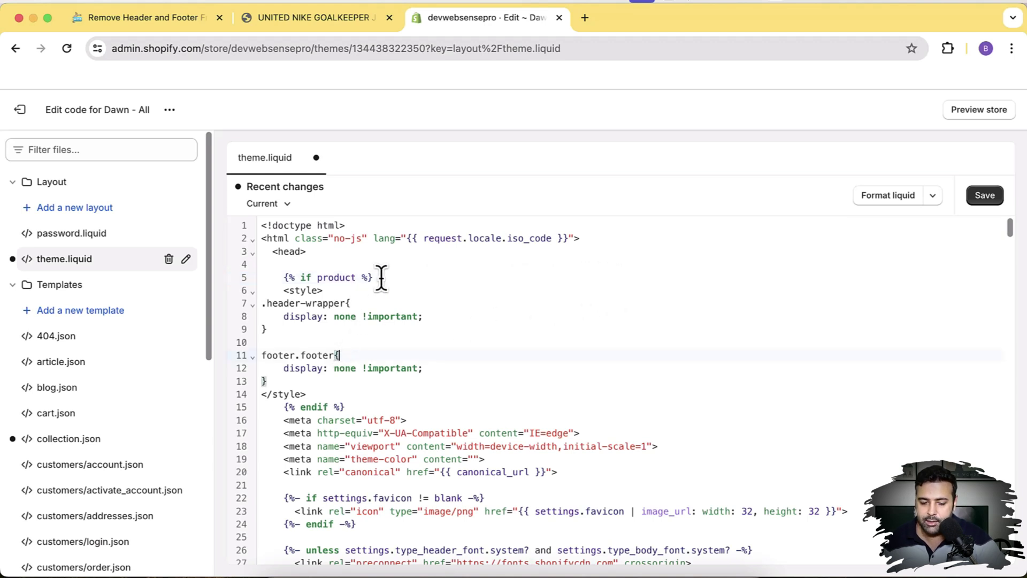
{"action": "left_click_drag", "start_coordinate": [381, 277], "coordinate": [284, 279]}
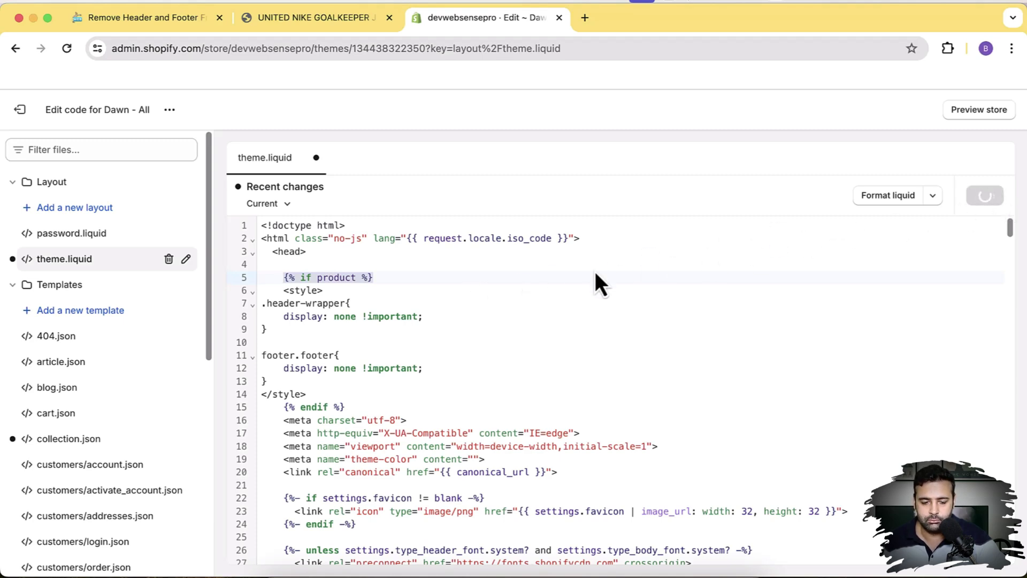
Reload the United Nike Goalkeeper Jersey - Youth's product page to check whether its header is hidden.
{"action": "left_click", "coordinate": [337, 21]}
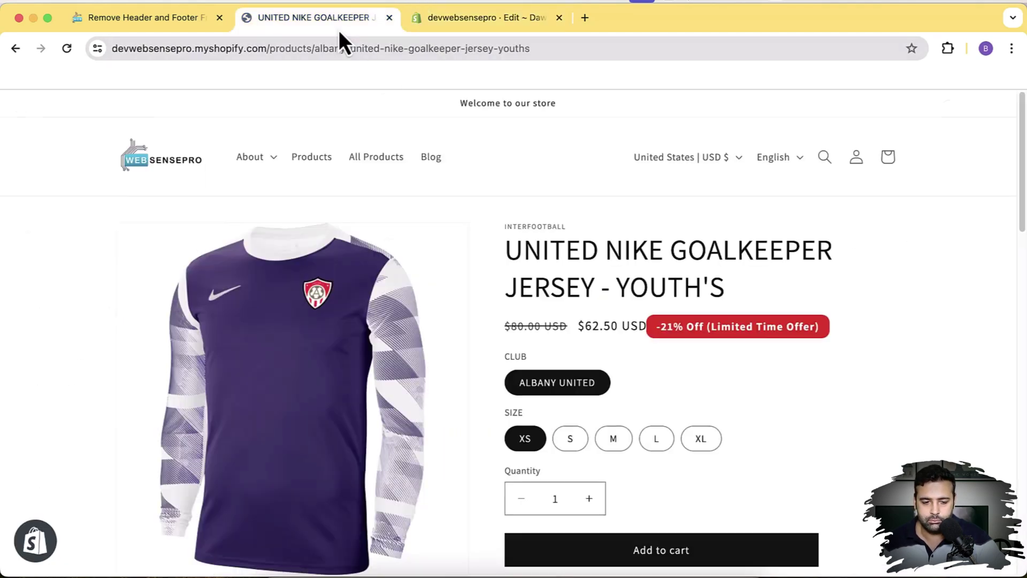
{"action": "left_click", "coordinate": [65, 50]}
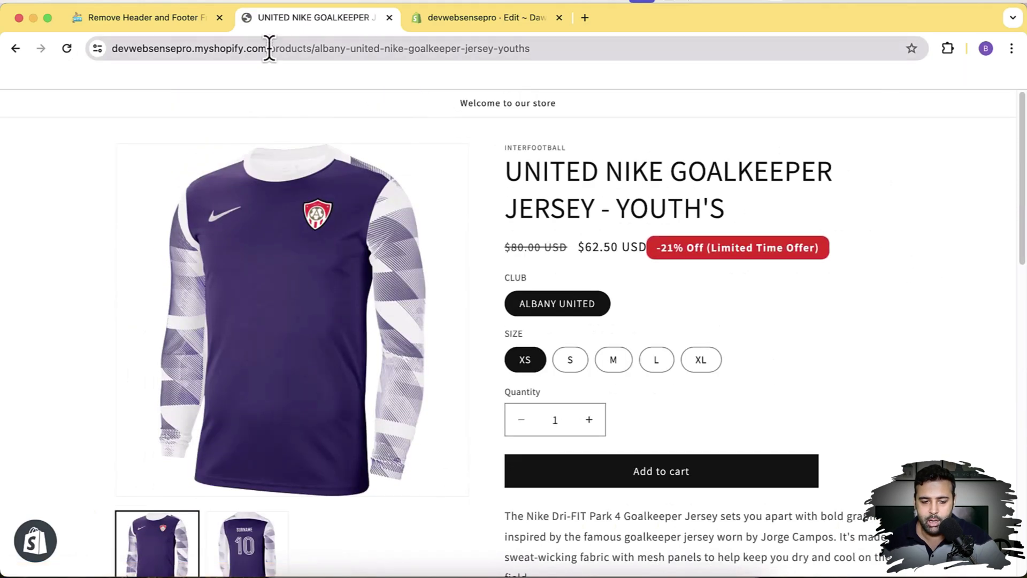
Return to the store's homepage and open Nike Drill Top - Men's, United Nike Hoodie - Men's and United Nike Drill Top - Women's in separate tabs.
{"action": "left_click_drag", "start_coordinate": [268, 48], "coordinate": [557, 49]}
{"action": "key", "text": "BackSpace"}
{"action": "key", "text": "Return"}
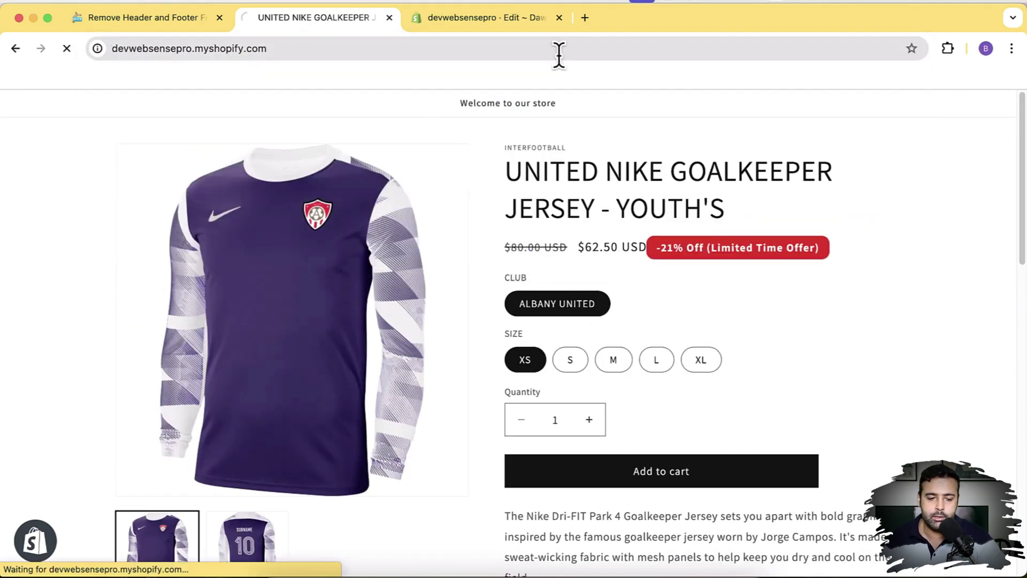
{"action": "scroll", "coordinate": [601, 201], "scroll_direction": "down", "scroll_amount": 5}
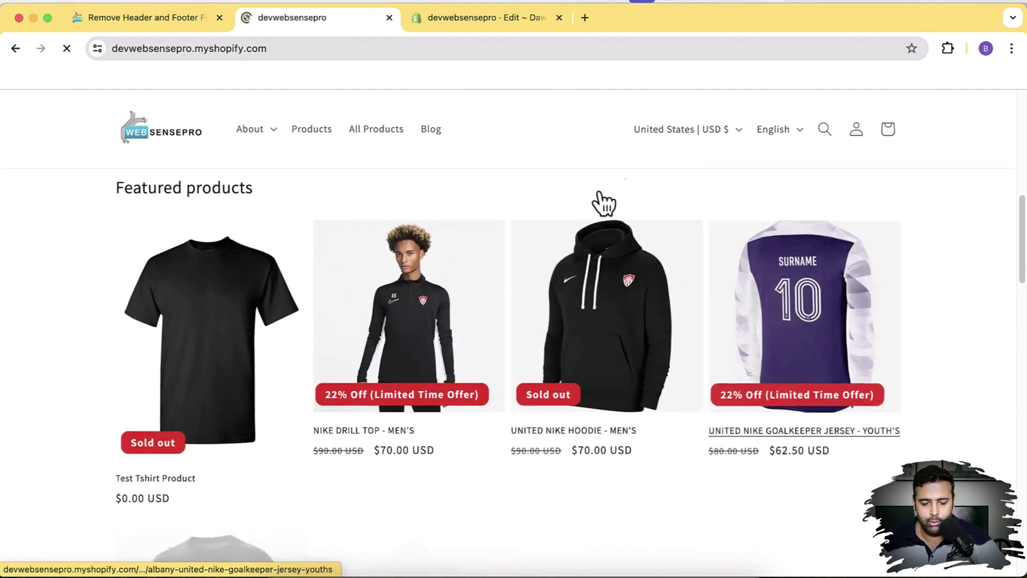
{"action": "left_click", "coordinate": [441, 298], "text": "super"}
{"action": "scroll", "coordinate": [576, 260], "scroll_direction": "down", "scroll_amount": 2}
{"action": "left_click", "coordinate": [599, 255], "text": "super"}
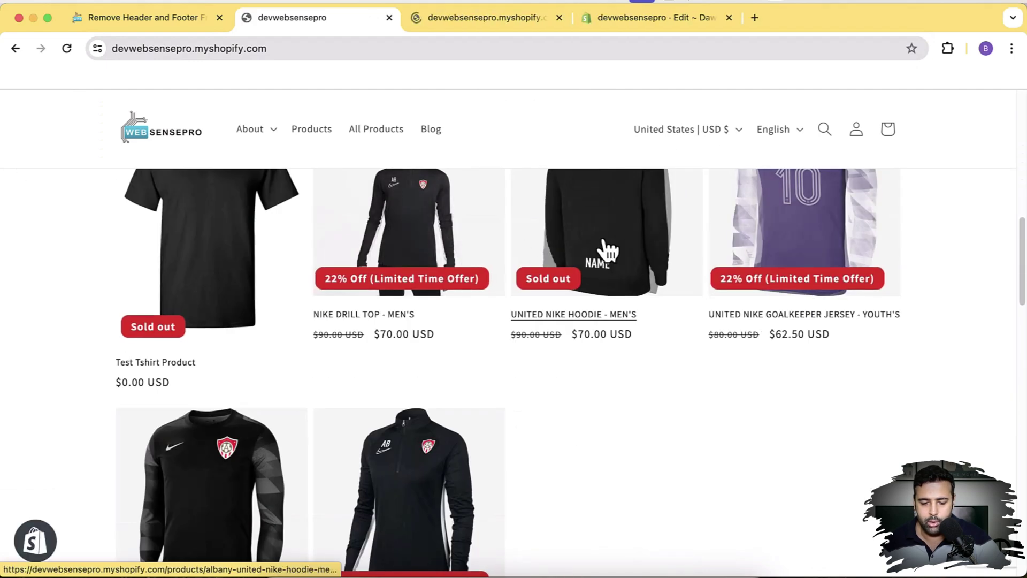
{"action": "scroll", "coordinate": [415, 280], "scroll_direction": "down", "scroll_amount": 5}
{"action": "left_click", "coordinate": [416, 281], "text": "super"}
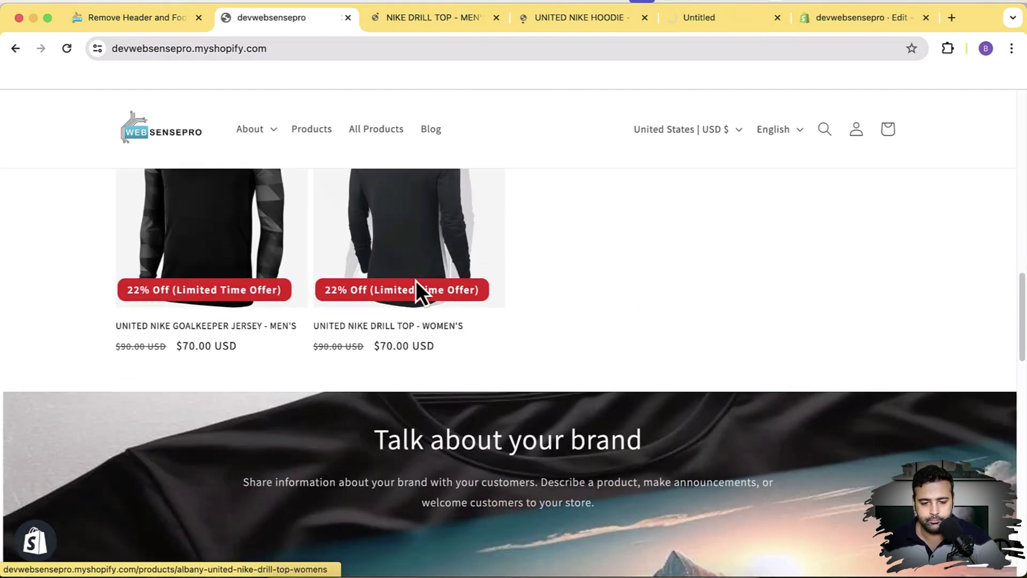
{"action": "scroll", "coordinate": [416, 280], "scroll_direction": "up", "scroll_amount": 5}
Check the header and footer on the three opened product pages, from the men's drill top to the women's drill top.
{"action": "left_click", "coordinate": [418, 28]}
{"action": "scroll", "coordinate": [609, 184], "scroll_direction": "down", "scroll_amount": 15}
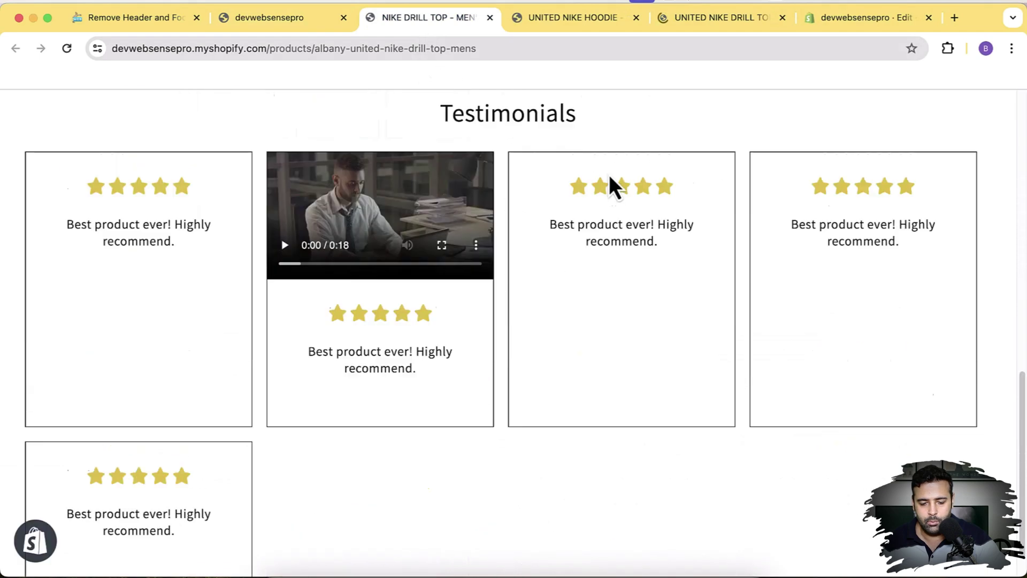
{"action": "scroll", "coordinate": [787, 310], "scroll_direction": "up", "scroll_amount": 15}
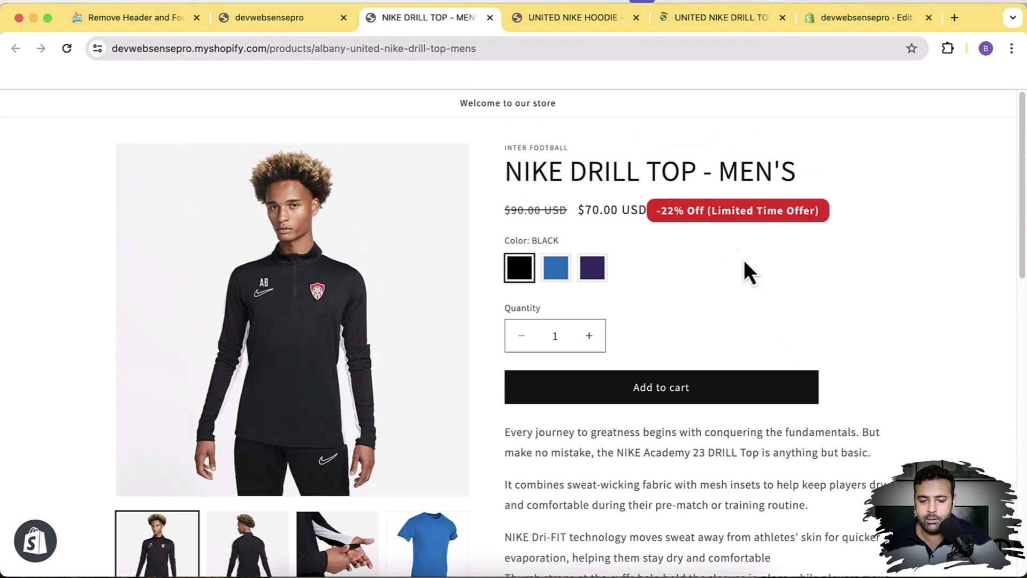
{"action": "left_click", "coordinate": [551, 30]}
{"action": "scroll", "coordinate": [758, 185], "scroll_direction": "down", "scroll_amount": 15}
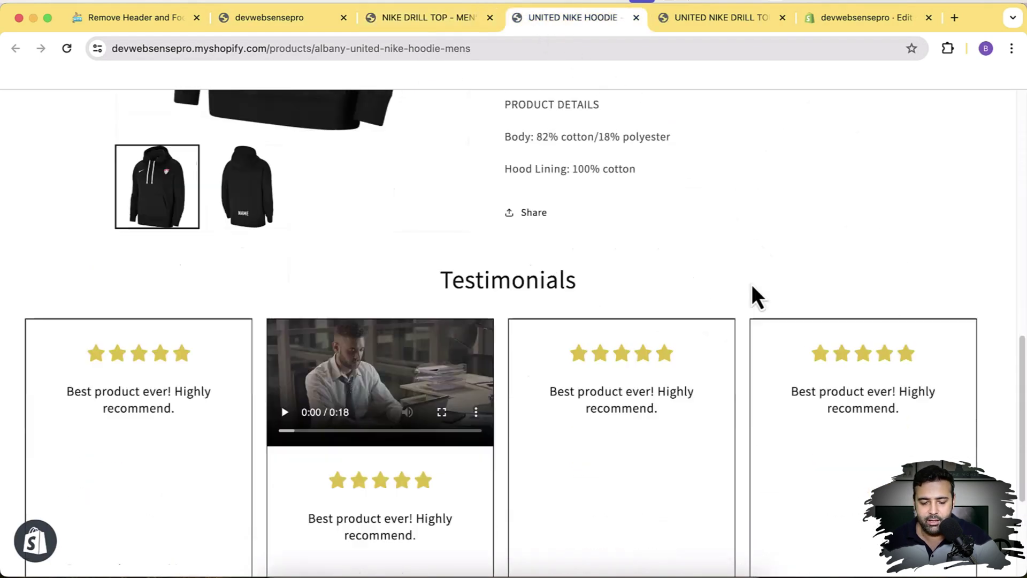
{"action": "scroll", "coordinate": [749, 328], "scroll_direction": "up", "scroll_amount": 15}
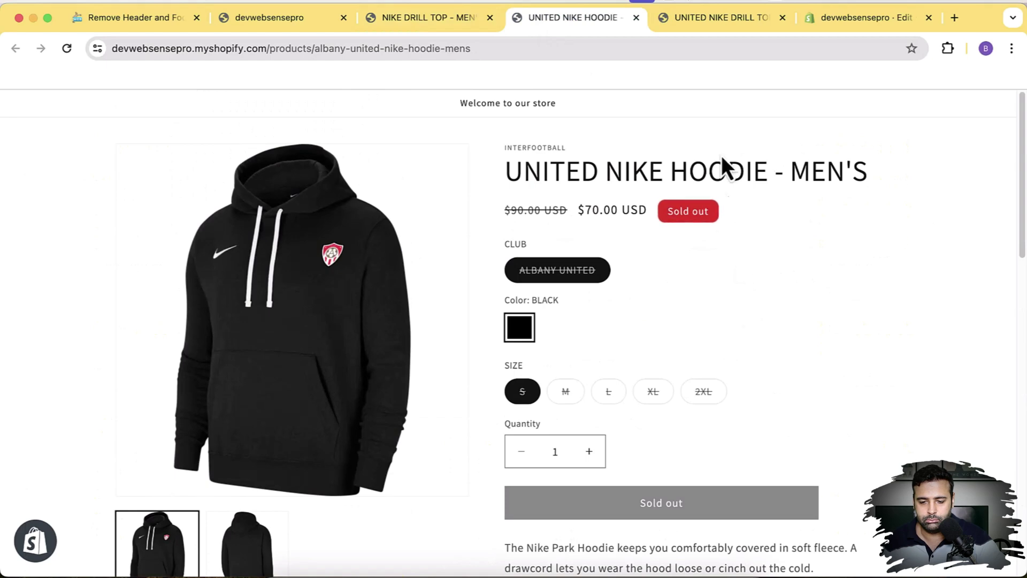
{"action": "left_click", "coordinate": [701, 21]}
{"action": "scroll", "coordinate": [727, 96], "scroll_direction": "down", "scroll_amount": 3}
{"action": "scroll", "coordinate": [793, 279], "scroll_direction": "down", "scroll_amount": 7}
{"action": "scroll", "coordinate": [794, 274], "scroll_direction": "up", "scroll_amount": 10}
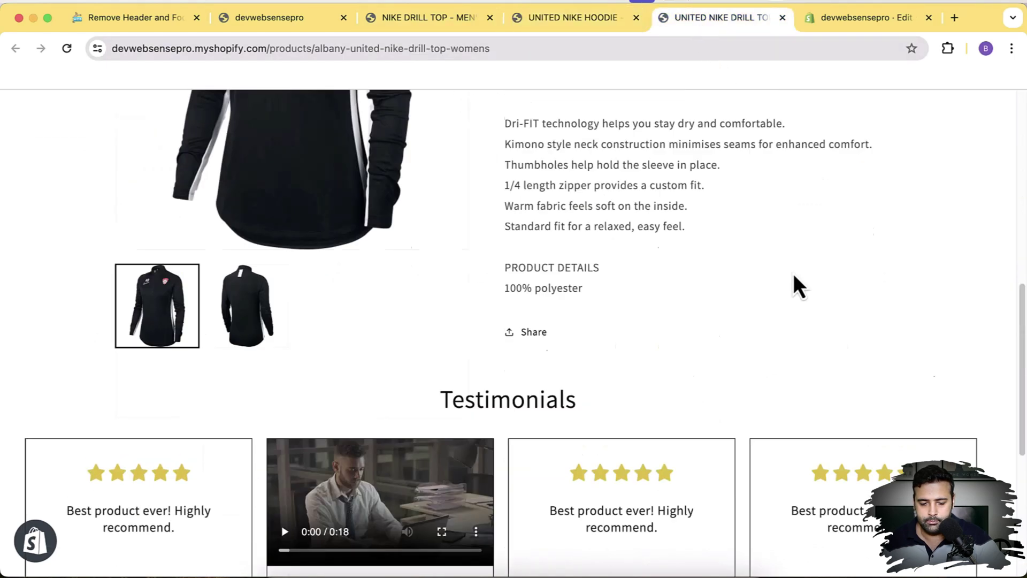
{"action": "left_click", "coordinate": [469, 20]}
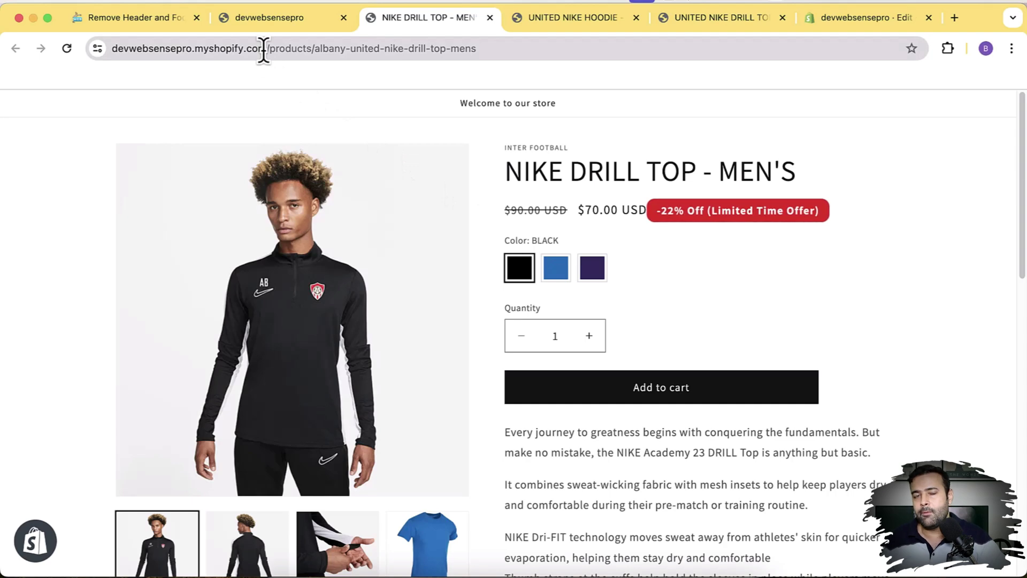
Open the All Products collection page from the store's homepage and check its header and footer.
{"action": "left_click", "coordinate": [289, 25]}
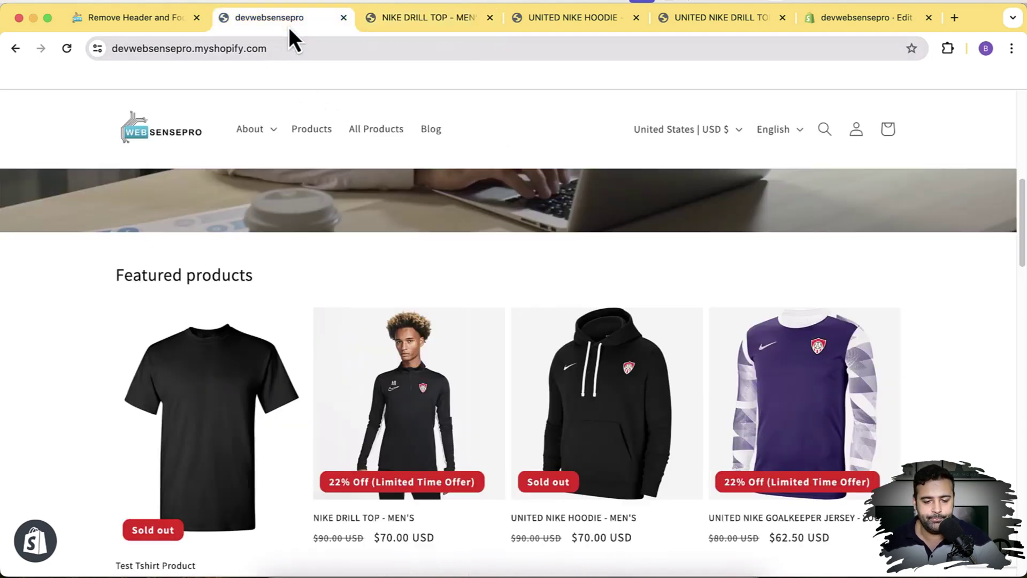
{"action": "left_click", "coordinate": [374, 133]}
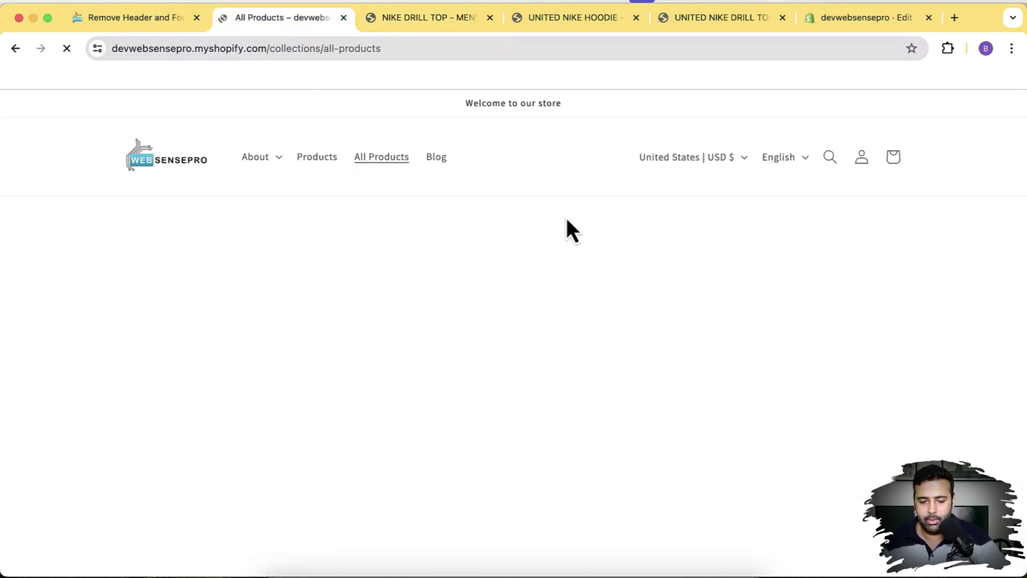
{"action": "scroll", "coordinate": [633, 212], "scroll_direction": "down", "scroll_amount": 3}
{"action": "scroll", "coordinate": [641, 204], "scroll_direction": "down", "scroll_amount": 5}
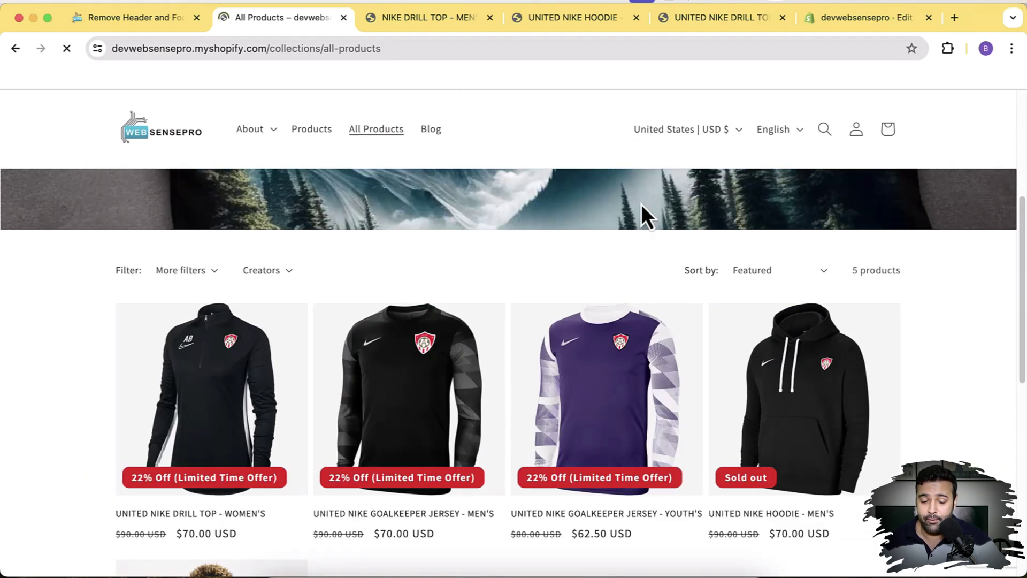
{"action": "scroll", "coordinate": [640, 205], "scroll_direction": "down", "scroll_amount": 8}
{"action": "scroll", "coordinate": [650, 287], "scroll_direction": "down", "scroll_amount": 3}
{"action": "scroll", "coordinate": [652, 289], "scroll_direction": "up", "scroll_amount": 15}
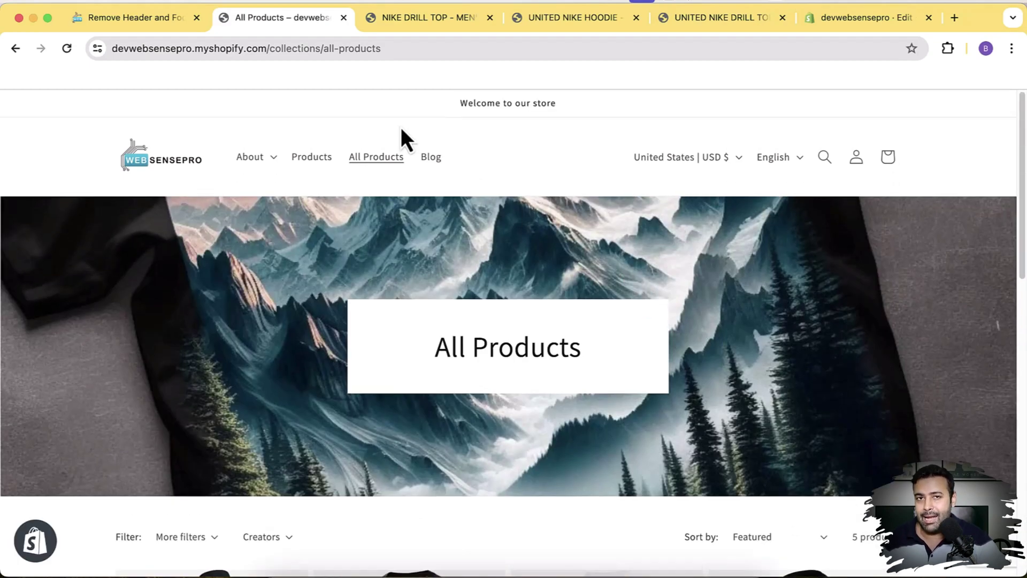
Copy the line {% if collection.handle == "your-collection-handle" %} from the tutorial article's section on specific collection pages.
{"action": "left_click", "coordinate": [135, 21]}
{"action": "scroll", "coordinate": [204, 243], "scroll_direction": "down", "scroll_amount": 3}
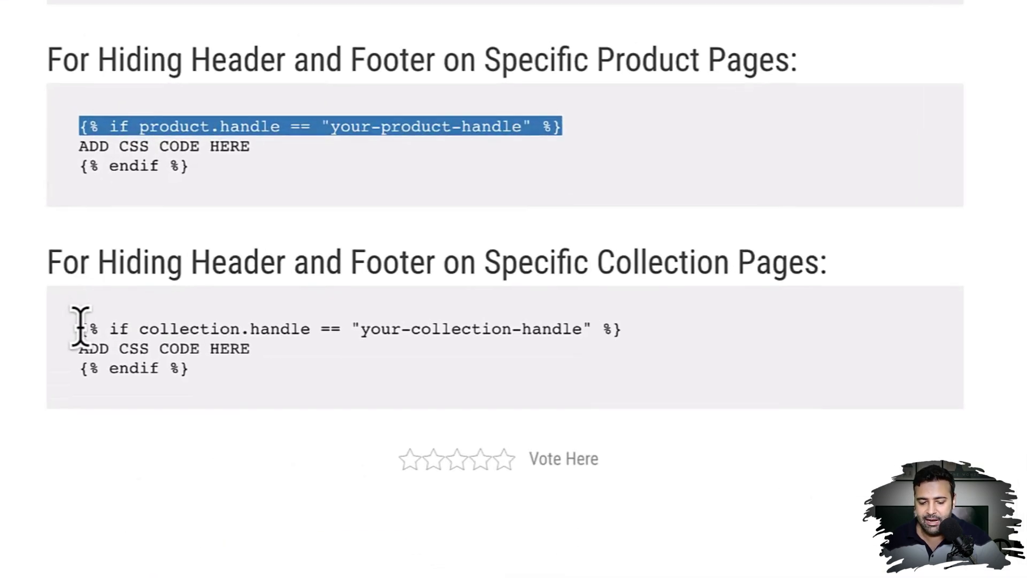
{"action": "left_click_drag", "start_coordinate": [80, 327], "coordinate": [630, 325]}
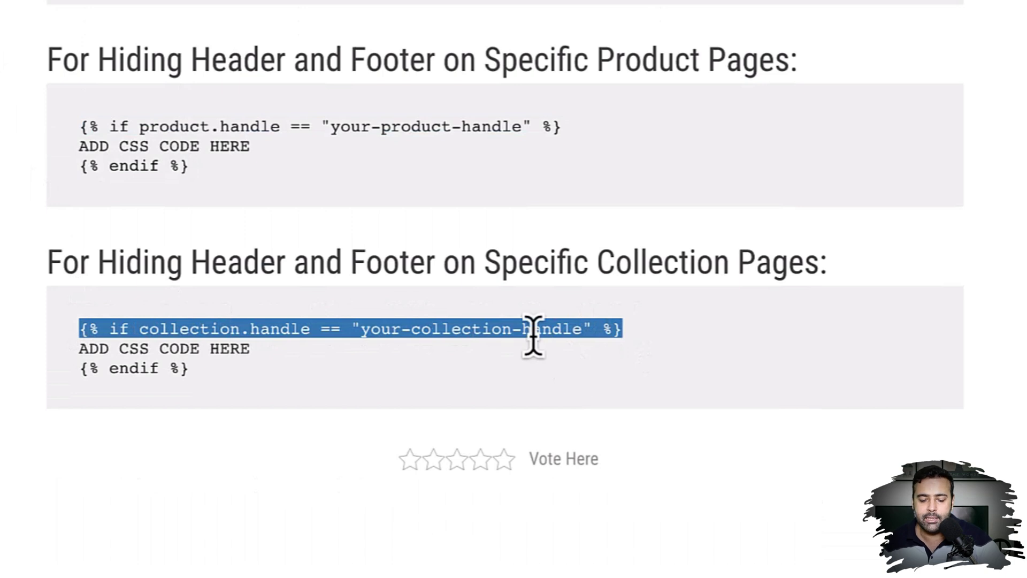
{"action": "left_click", "coordinate": [440, 367]}
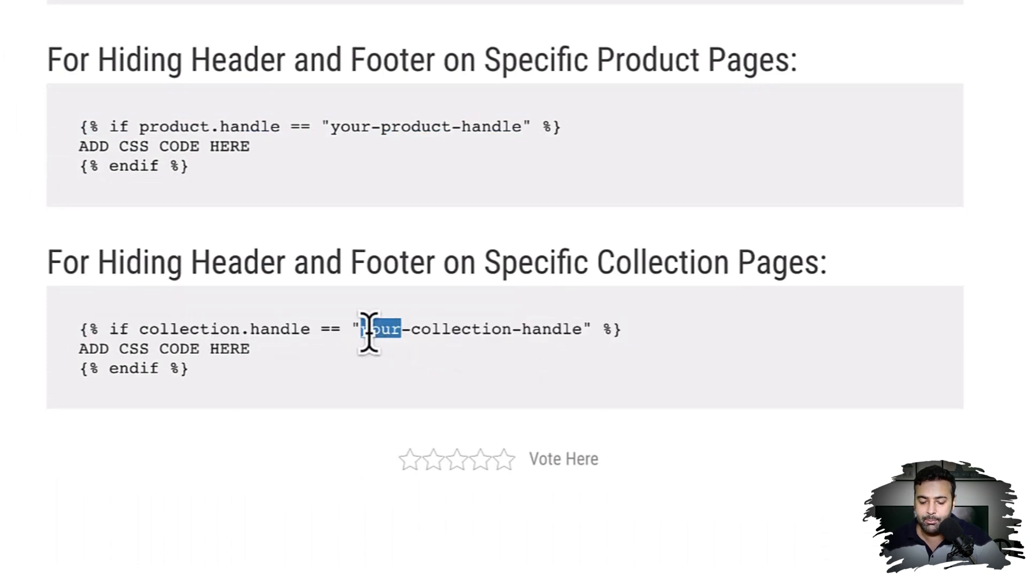
{"action": "left_click_drag", "start_coordinate": [363, 330], "coordinate": [577, 328]}
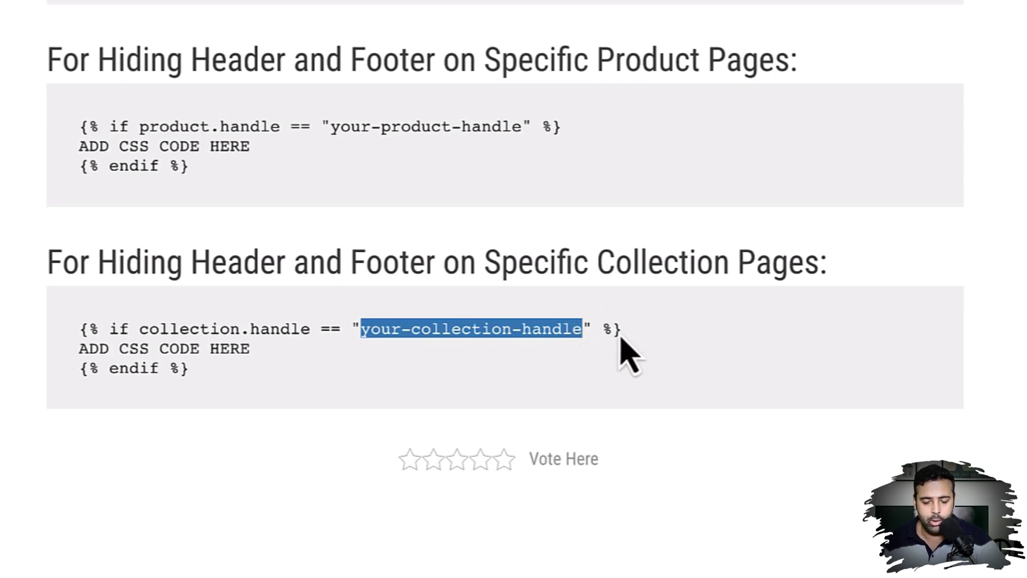
{"action": "left_click_drag", "start_coordinate": [621, 336], "coordinate": [75, 333]}
{"action": "key", "text": "super+c"}
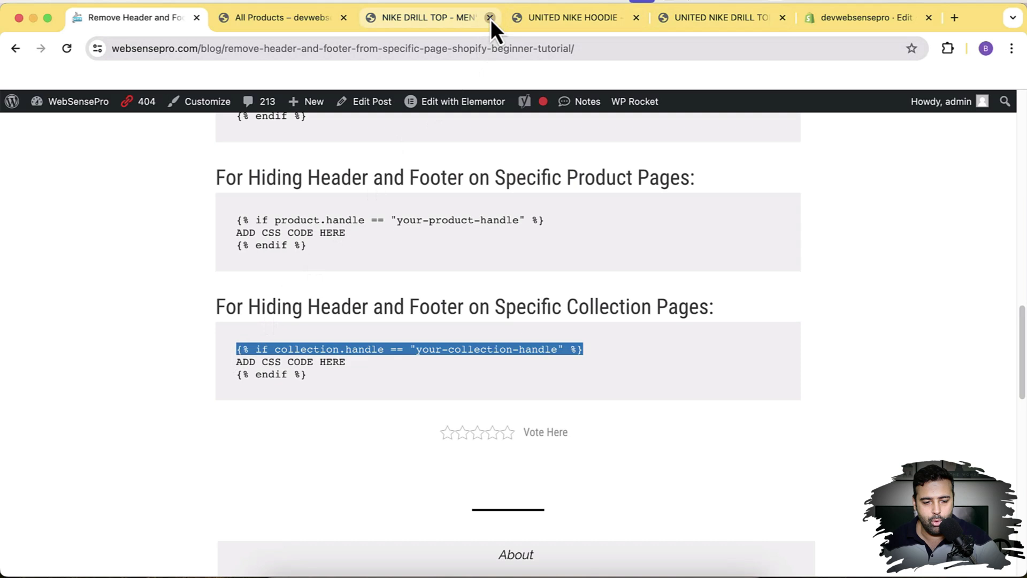
Close the tabs of the three product pages.
{"action": "left_click", "coordinate": [490, 19]}
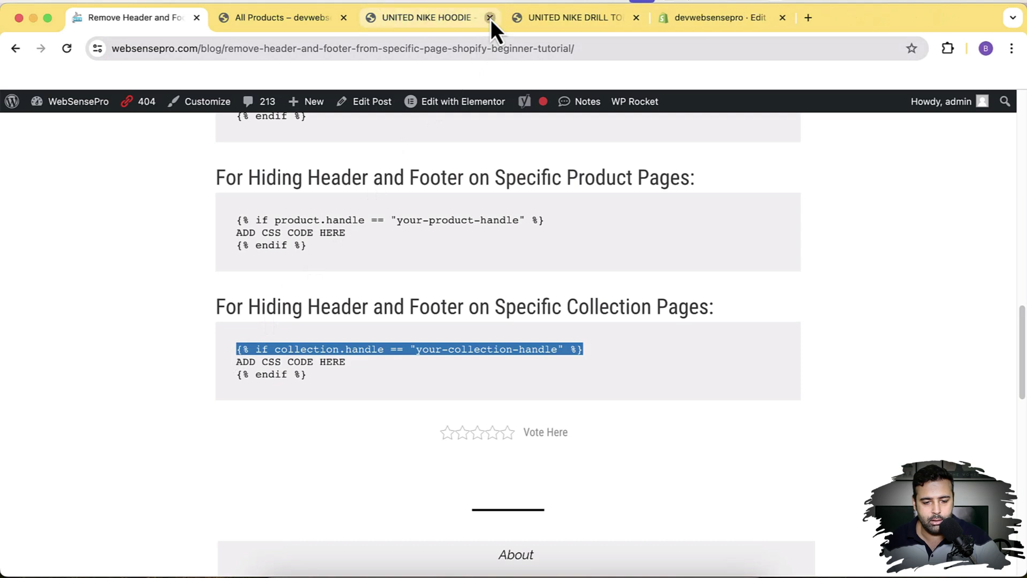
{"action": "left_click", "coordinate": [490, 19]}
{"action": "left_click", "coordinate": [490, 19]}
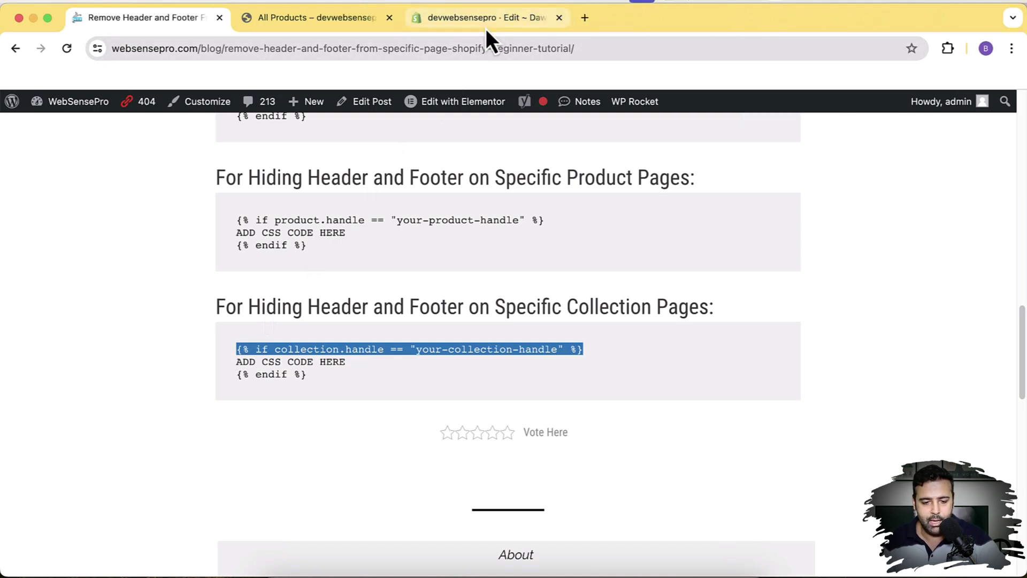
Replace the {% if product %} condition above the style block in theme.liquid with the copied collection.handle condition.
{"action": "left_click", "coordinate": [486, 22]}
{"action": "left_click", "coordinate": [365, 327]}
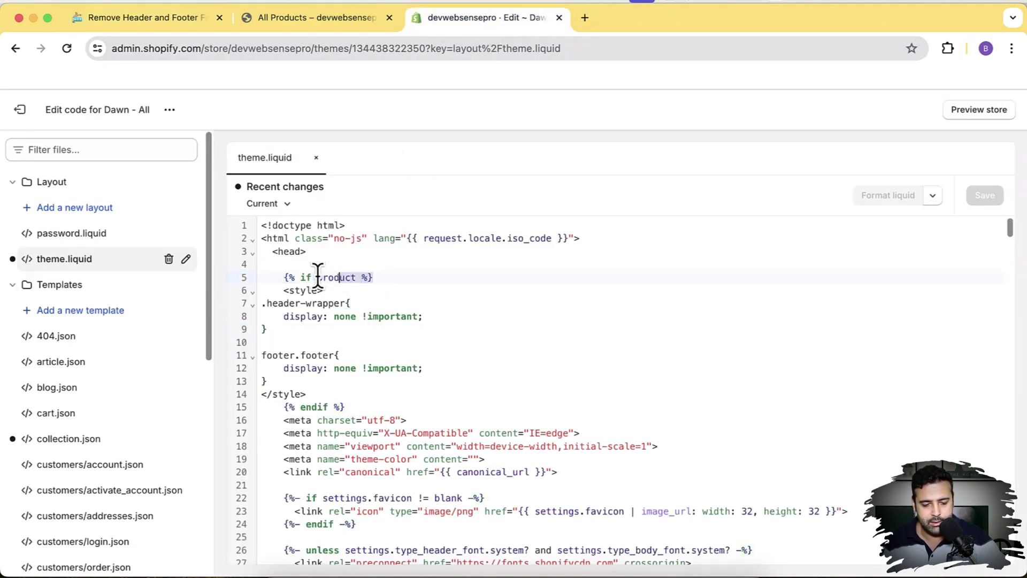
{"action": "key", "text": "super+v"}
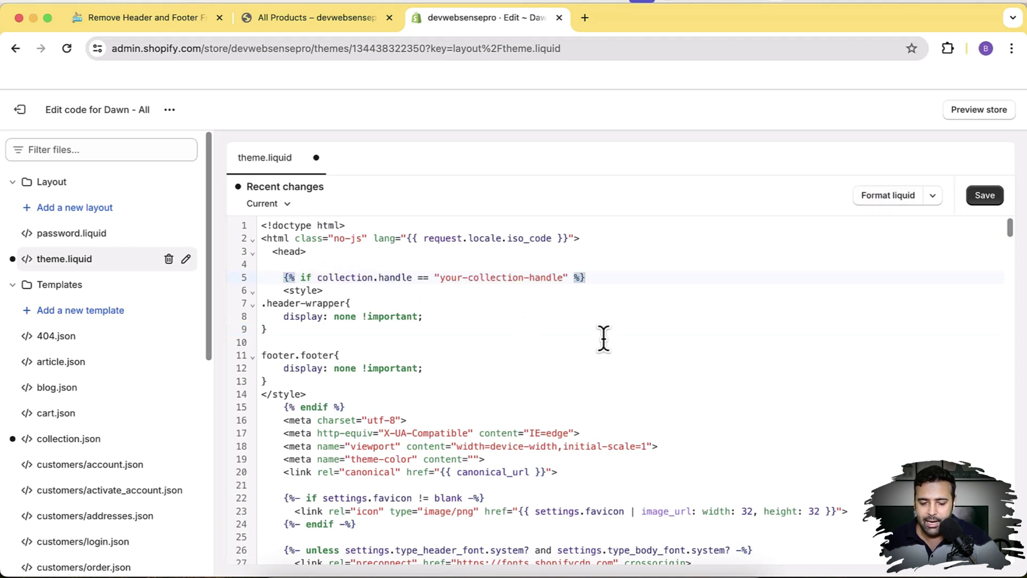
Copy the handle all-products from the collection page's address, put it in place of your-collection-handle in theme.liquid, and save the file.
{"action": "left_click", "coordinate": [332, 19]}
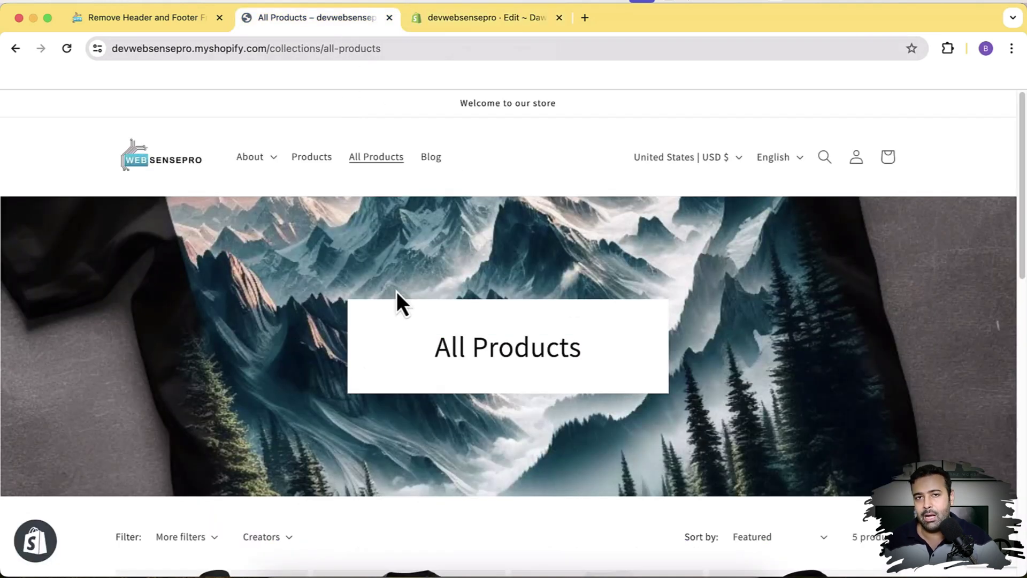
{"action": "left_click", "coordinate": [325, 53]}
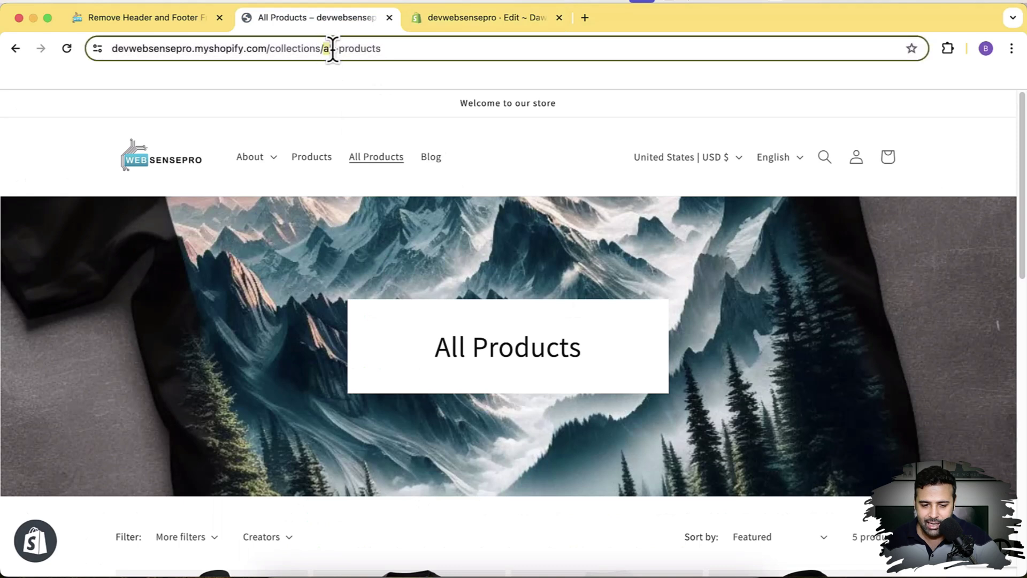
{"action": "double_click", "coordinate": [392, 51]}
{"action": "right_click", "coordinate": [377, 50]}
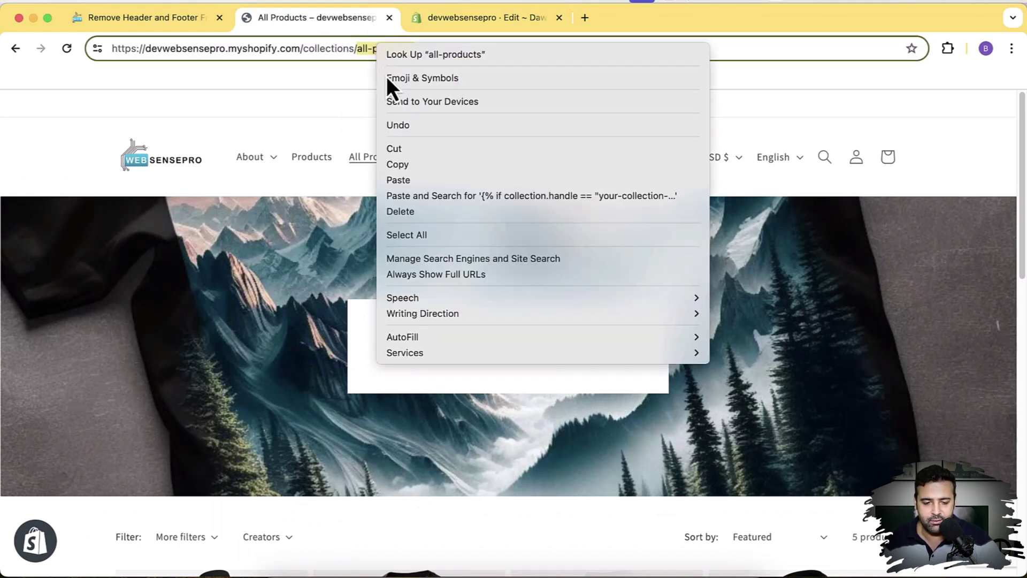
{"action": "left_click", "coordinate": [420, 165]}
{"action": "left_click", "coordinate": [489, 25]}
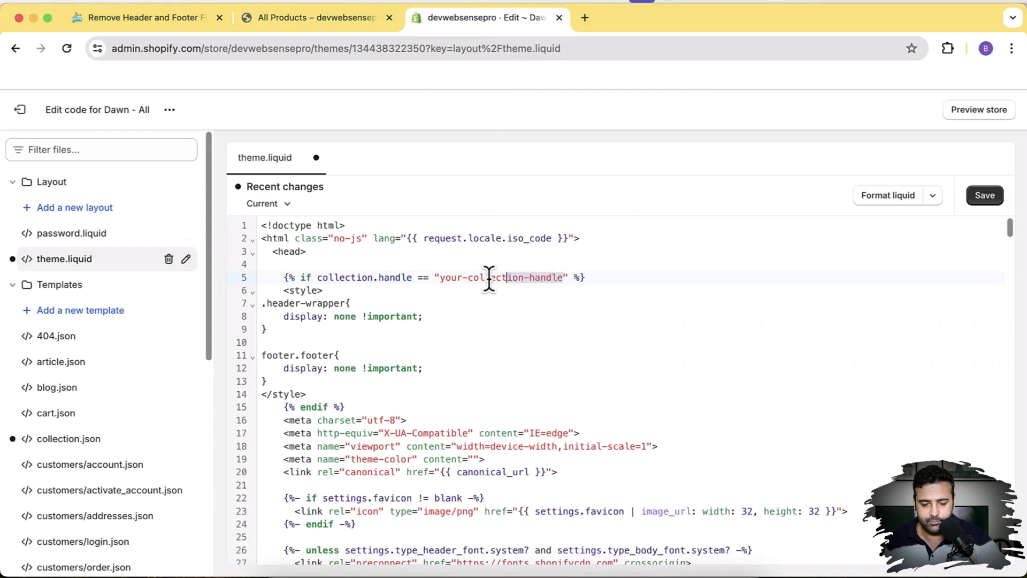
{"action": "key", "text": "super+v"}
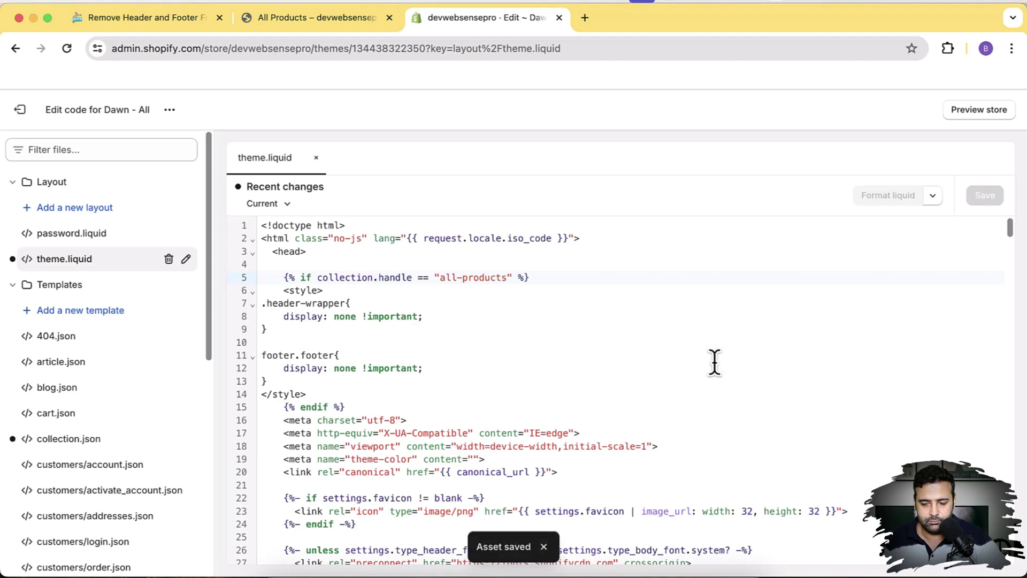
Reload the All Products collection page and check whether its header and footer are hidden.
{"action": "left_click", "coordinate": [277, 30]}
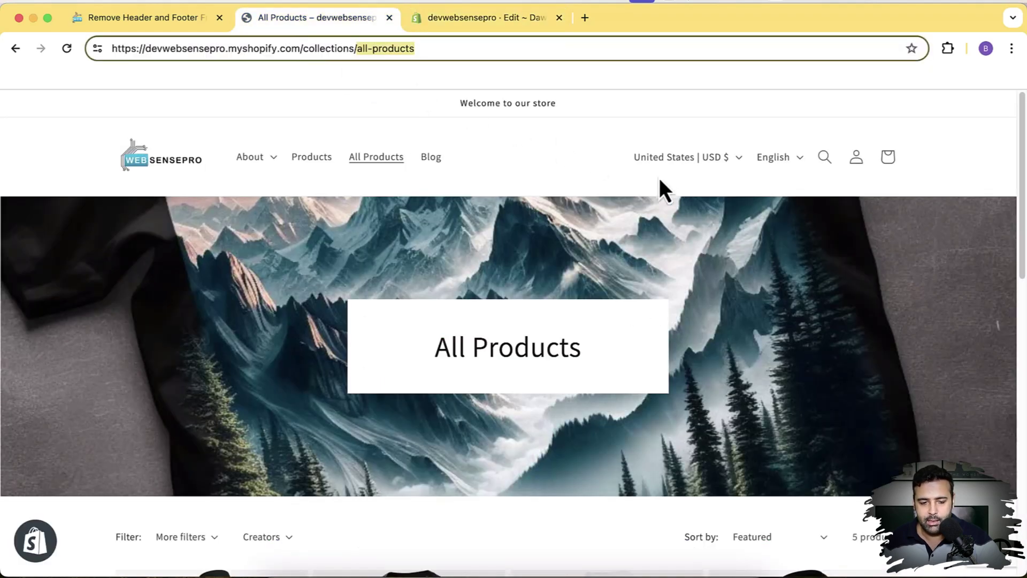
{"action": "scroll", "coordinate": [668, 181], "scroll_direction": "down", "scroll_amount": 5}
{"action": "scroll", "coordinate": [668, 182], "scroll_direction": "up", "scroll_amount": 3}
{"action": "key", "text": "super+r"}
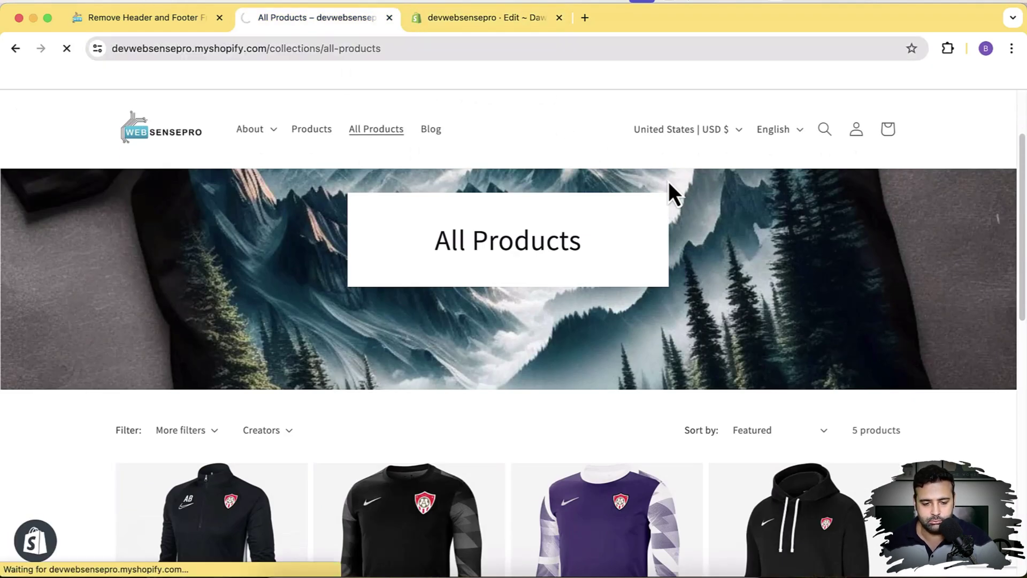
{"action": "scroll", "coordinate": [668, 181], "scroll_direction": "down", "scroll_amount": 7}
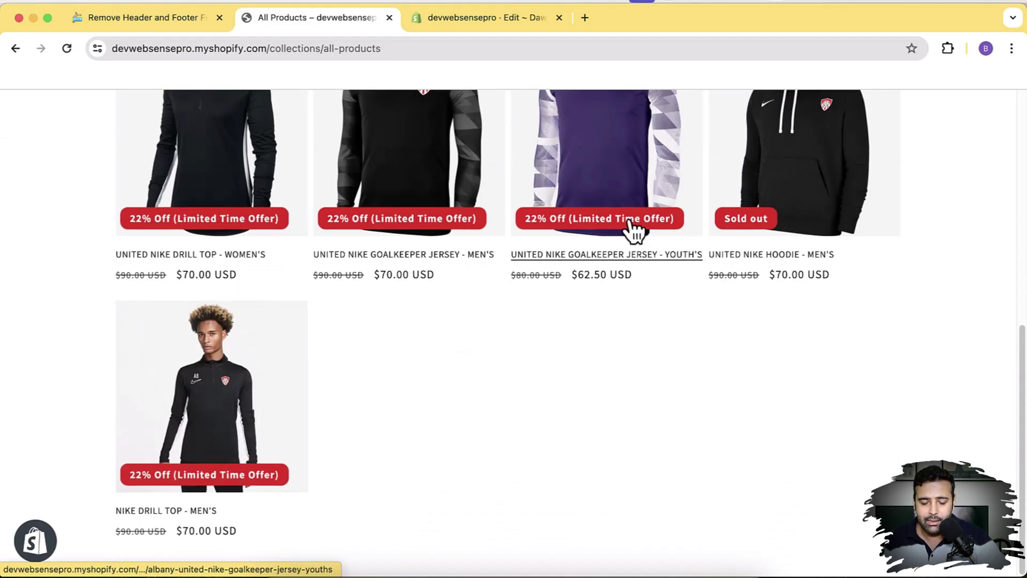
{"action": "scroll", "coordinate": [635, 230], "scroll_direction": "up", "scroll_amount": 5}
{"action": "scroll", "coordinate": [628, 225], "scroll_direction": "up", "scroll_amount": 3}
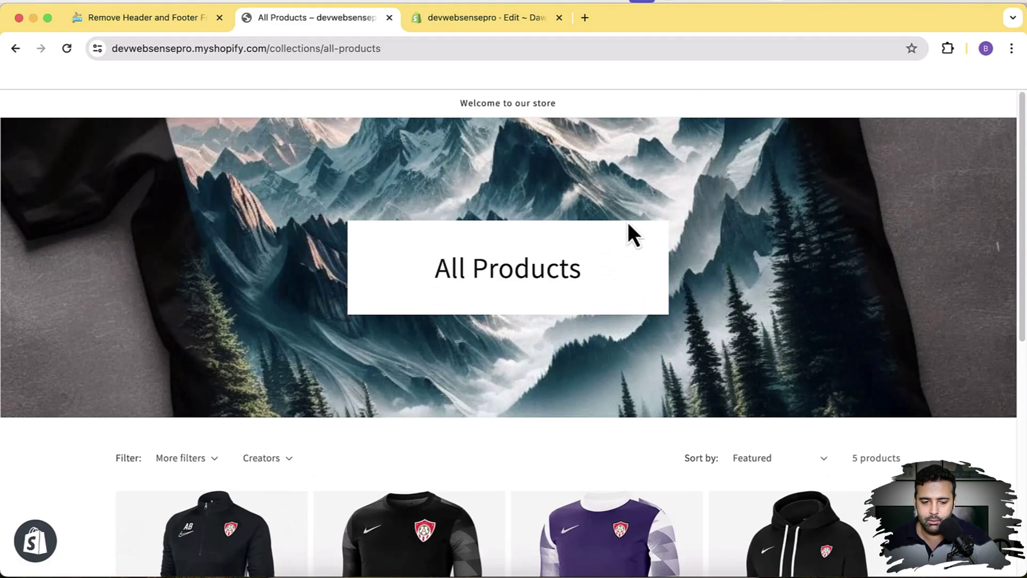
{"action": "scroll", "coordinate": [627, 227], "scroll_direction": "down", "scroll_amount": 7}
{"action": "scroll", "coordinate": [627, 227], "scroll_direction": "up", "scroll_amount": 7}
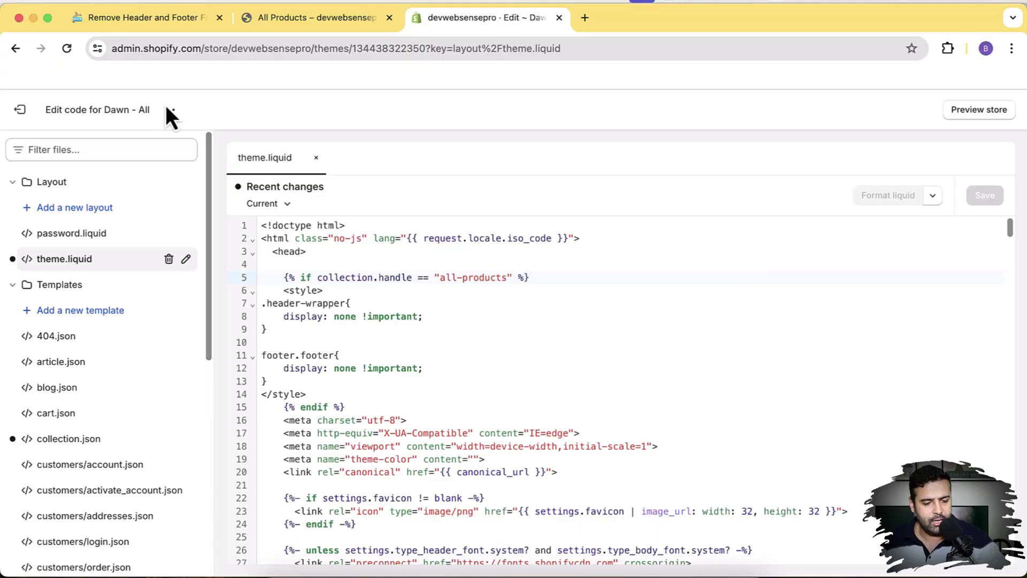
Open the theme customizer for the Dawn - All theme in a new browser tab and switch to it.
{"action": "left_click", "coordinate": [170, 109]}
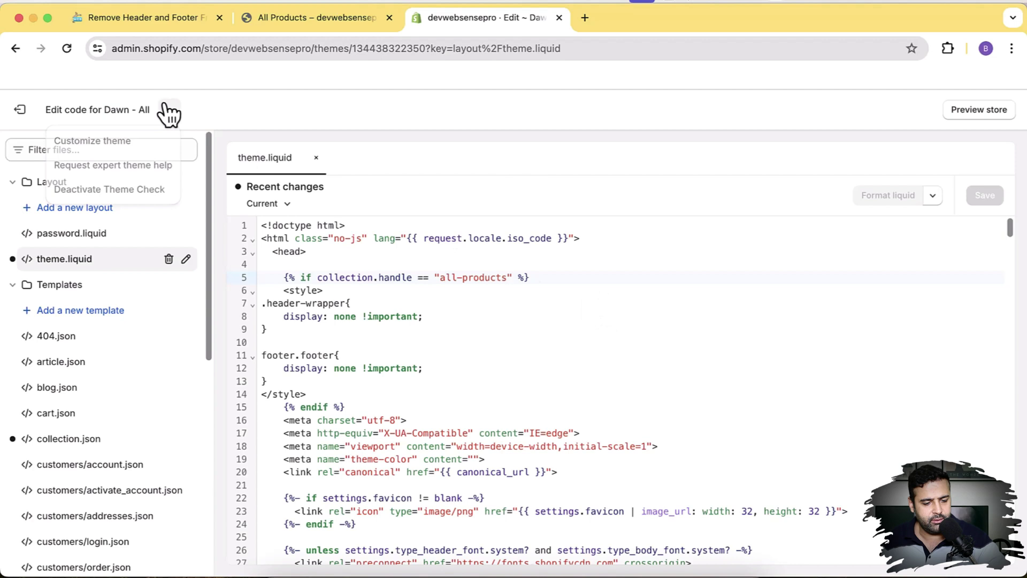
{"action": "right_click", "coordinate": [140, 140]}
{"action": "left_click", "coordinate": [149, 143]}
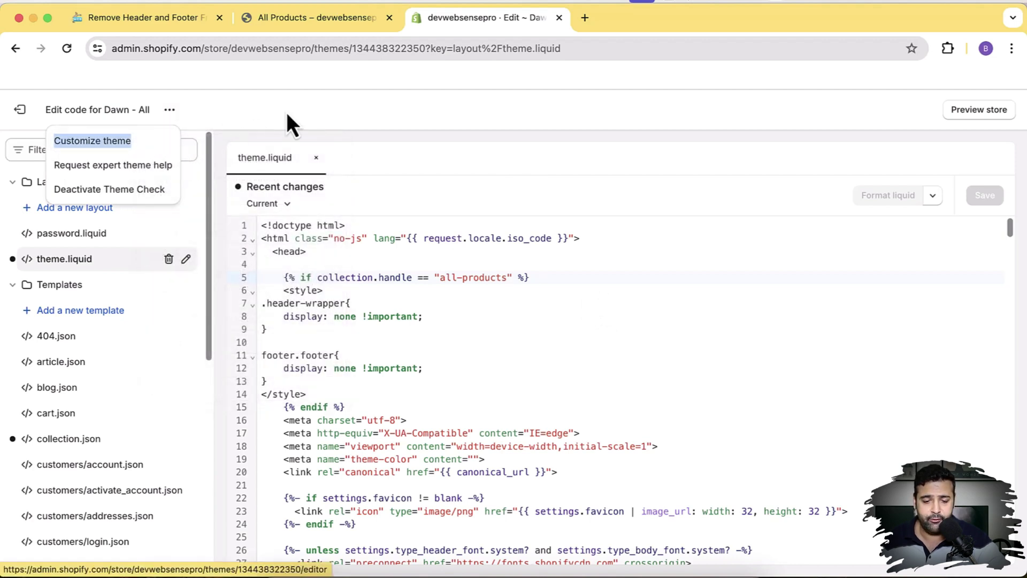
{"action": "left_click", "coordinate": [639, 20]}
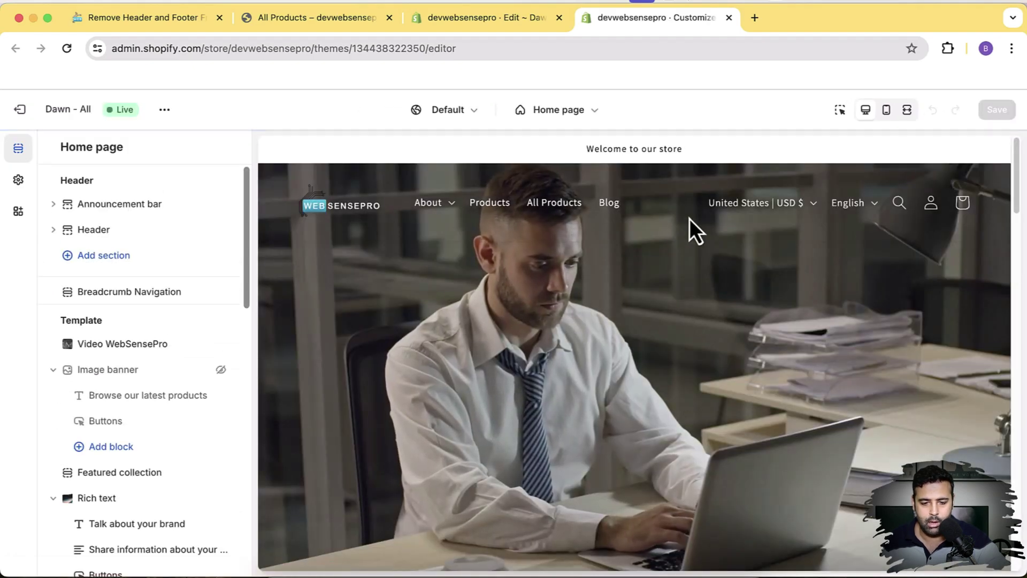
Create a new page template named landing, based on Default page.
{"action": "left_click", "coordinate": [594, 111]}
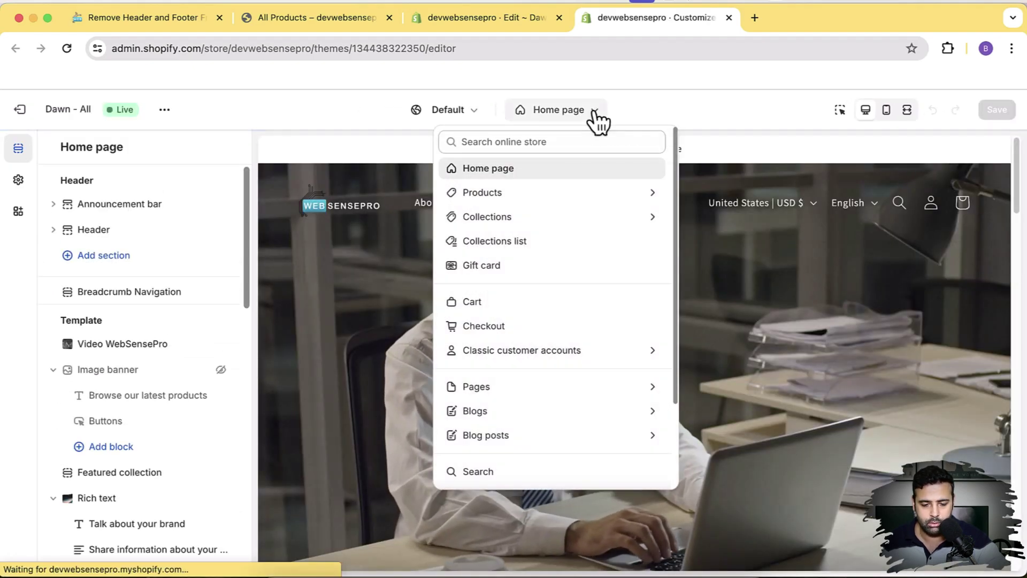
{"action": "left_click", "coordinate": [559, 386]}
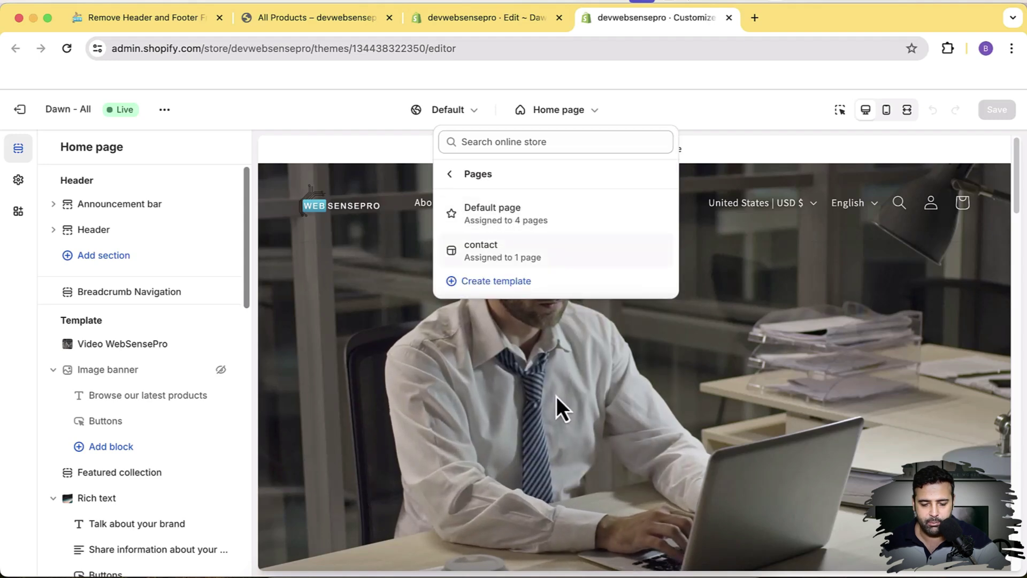
{"action": "left_click", "coordinate": [528, 289]}
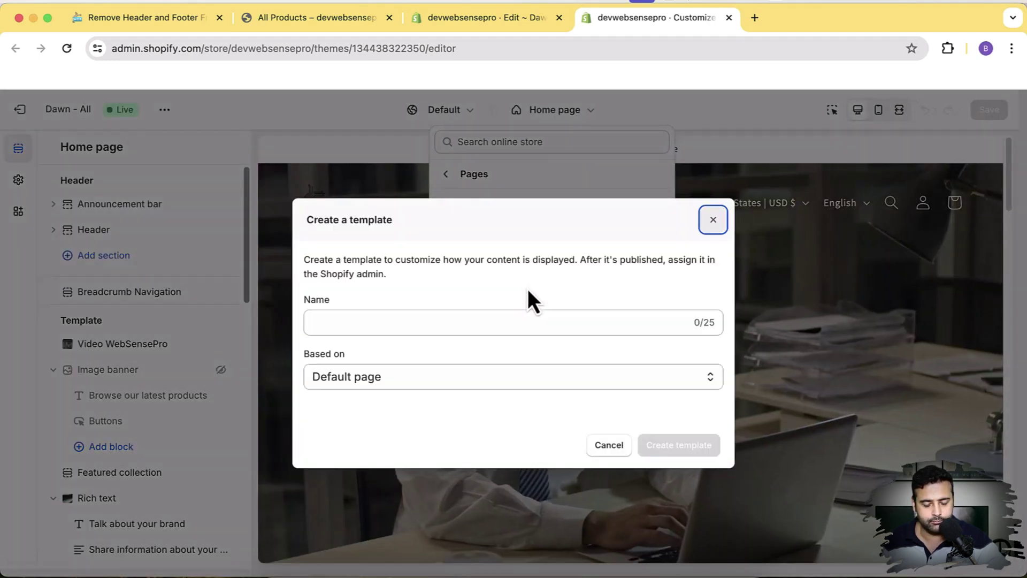
{"action": "left_click", "coordinate": [544, 321]}
{"action": "type", "text": "L"}
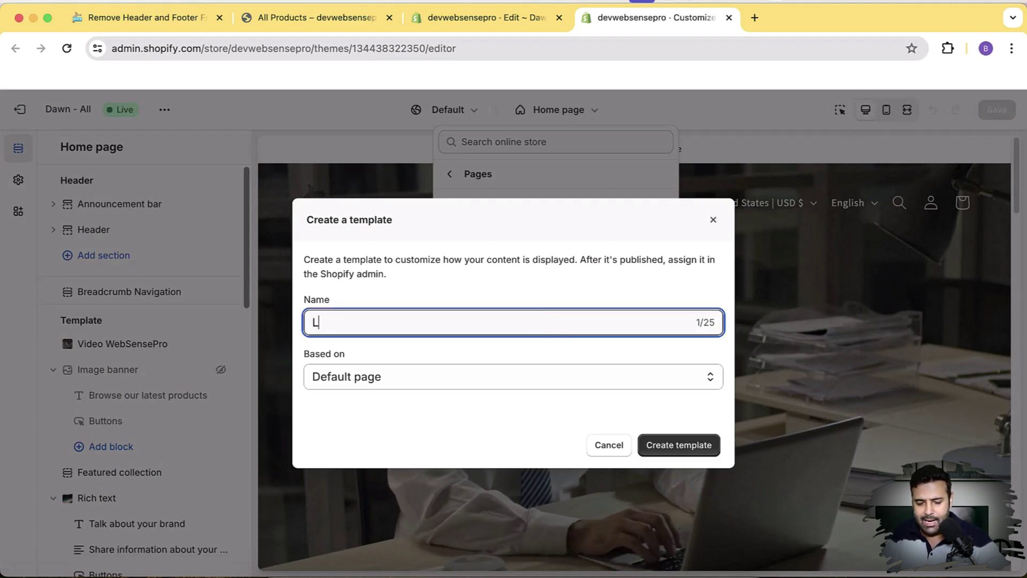
{"action": "type", "text": "anding"}
{"action": "key", "text": "BackSpace"}
{"action": "key", "text": "BackSpace"}
{"action": "key", "text": "BackSpace"}
{"action": "key", "text": "BackSpace"}
{"action": "key", "text": "BackSpace"}
{"action": "key", "text": "BackSpace"}
{"action": "key", "text": "BackSpace"}
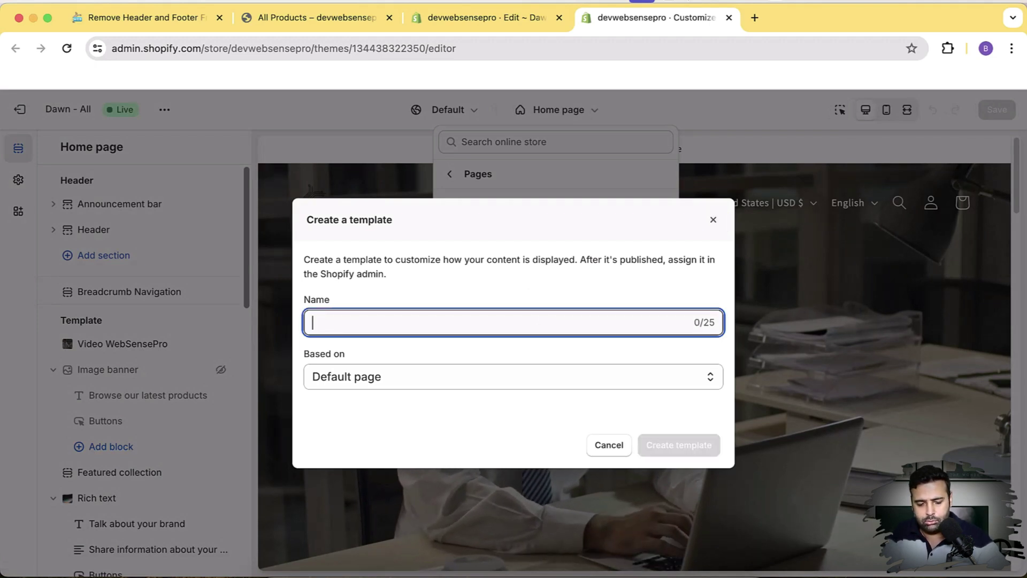
{"action": "type", "text": "landing"}
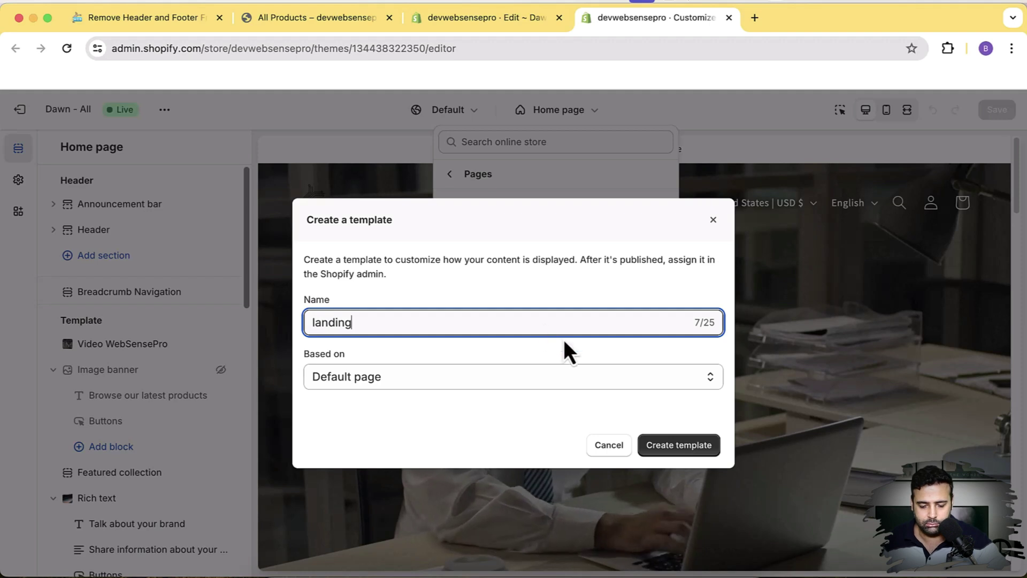
{"action": "left_click", "coordinate": [695, 445]}
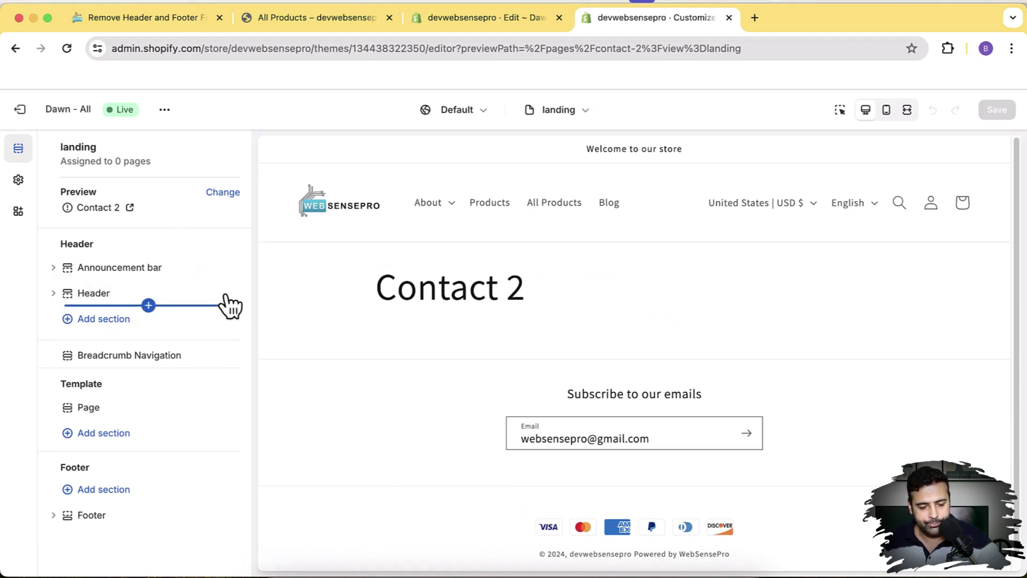
Hide the Header and Footer sections in the landing template and save the changes.
{"action": "left_click", "coordinate": [220, 293]}
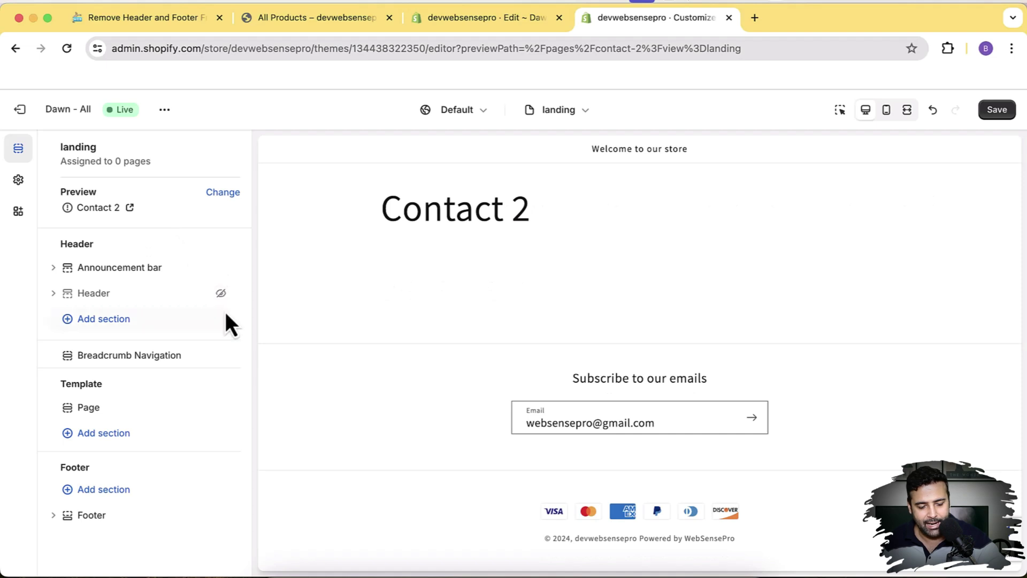
{"action": "left_click", "coordinate": [221, 515]}
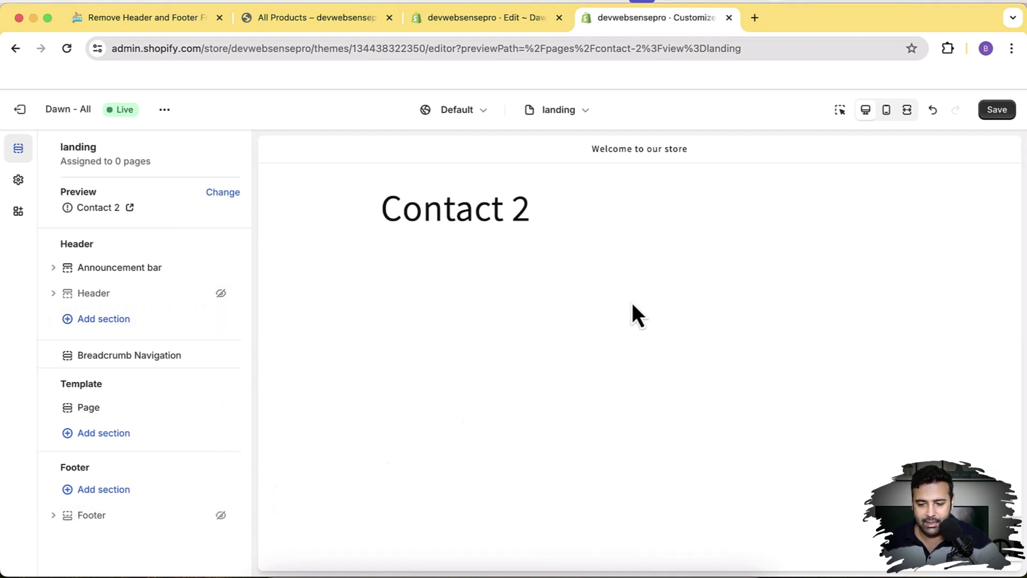
{"action": "left_click", "coordinate": [998, 110]}
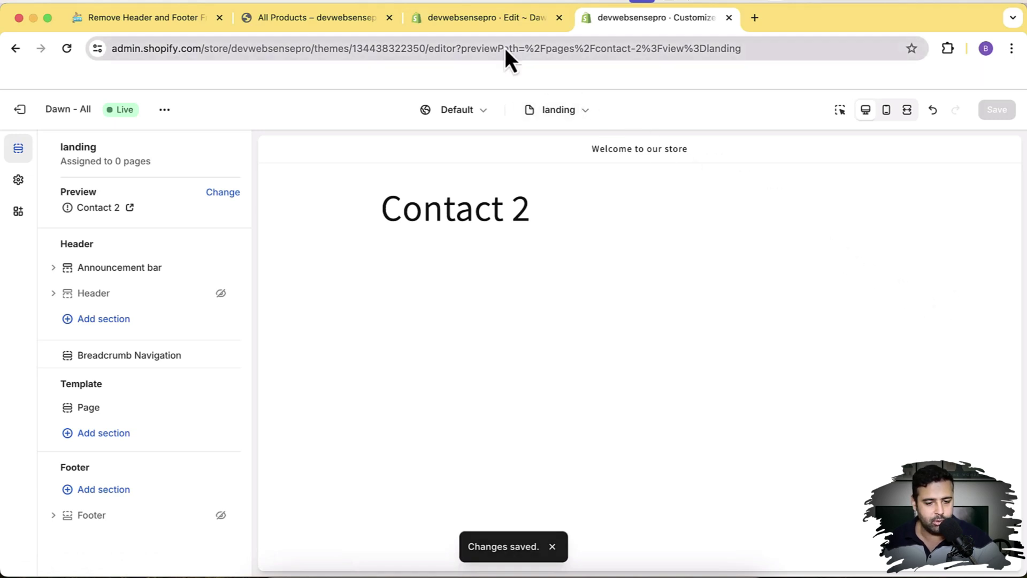
Copy the store's base address from the All Products page and open its admin page in a new browser tab.
{"action": "left_click", "coordinate": [480, 25]}
{"action": "left_click", "coordinate": [319, 21]}
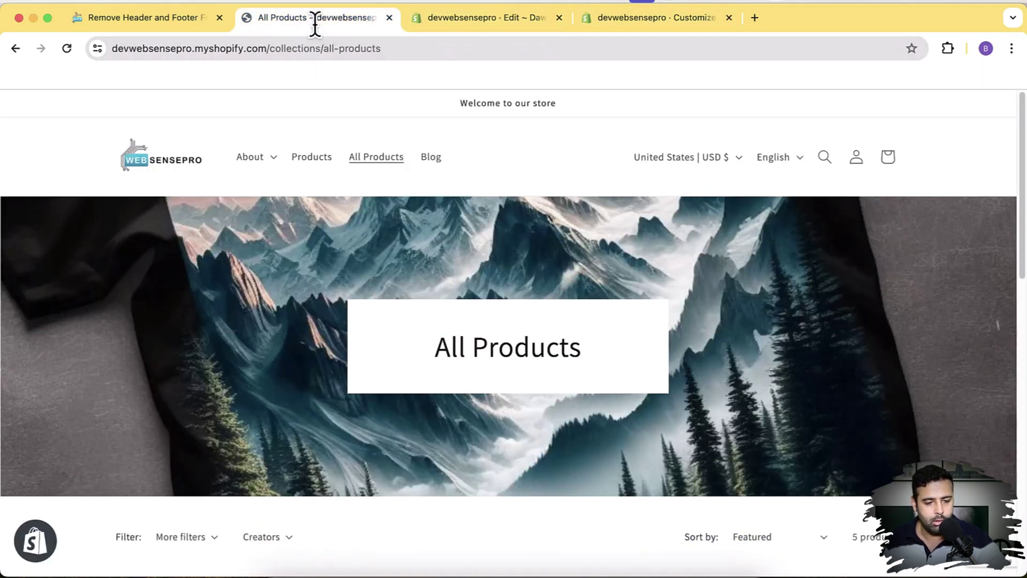
{"action": "left_click", "coordinate": [271, 48]}
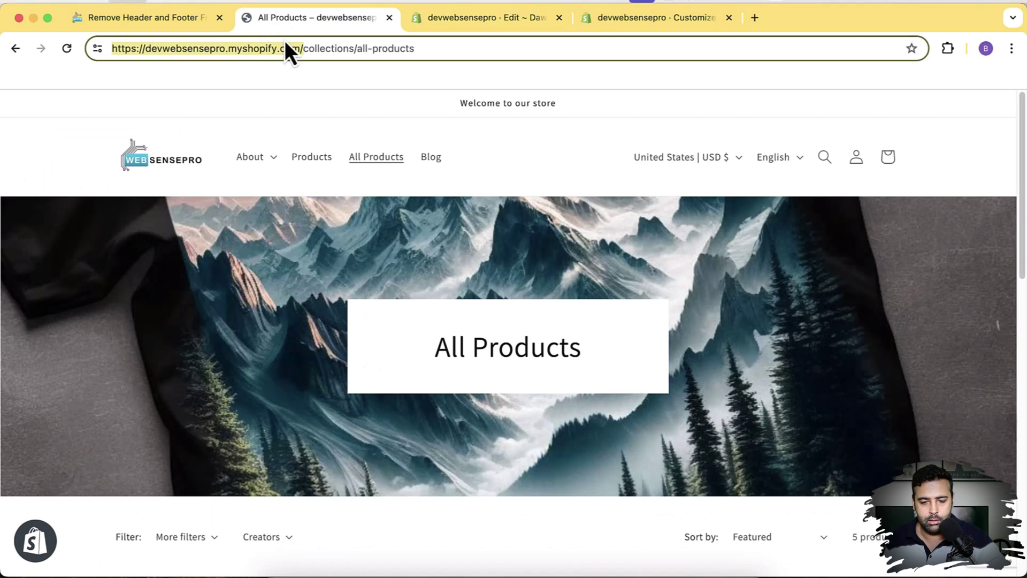
{"action": "key", "text": "super+c"}
{"action": "left_click", "coordinate": [755, 18]}
{"action": "key", "text": "super+v"}
{"action": "type", "text": "admin"}
{"action": "key", "text": "Return"}
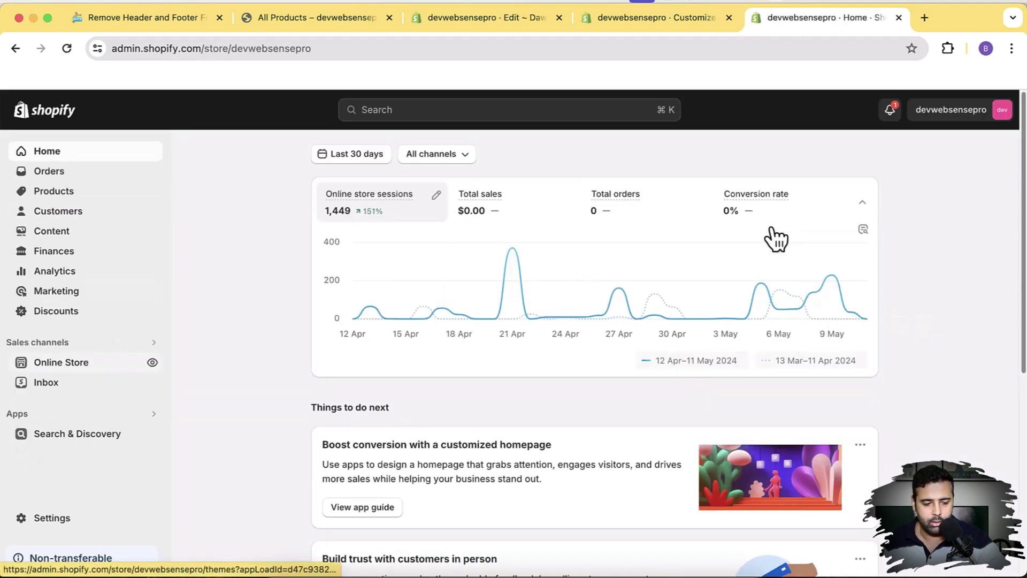
Add a new page to the Online Store's pages and title it Landing Page.
{"action": "left_click", "coordinate": [80, 234]}
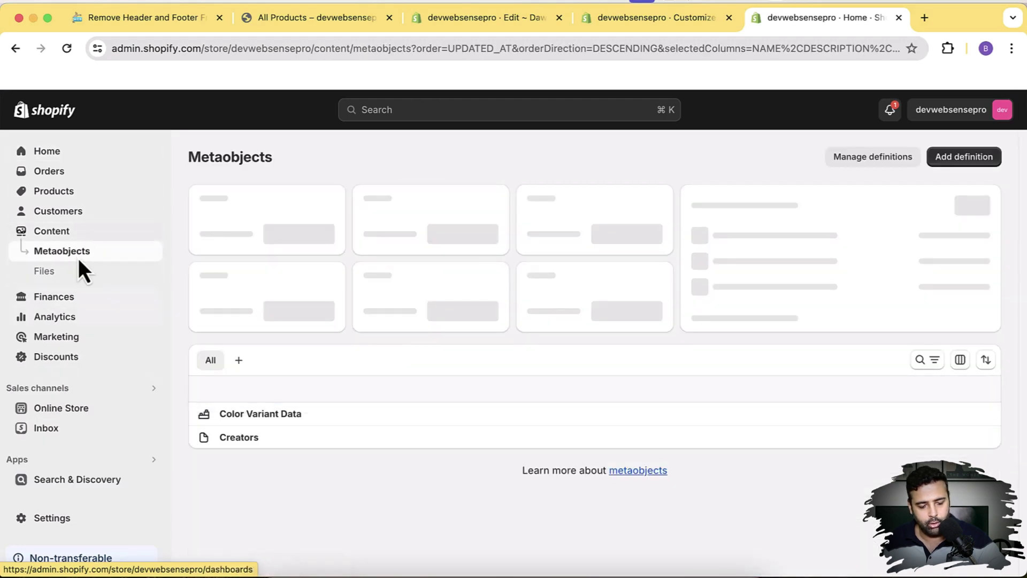
{"action": "left_click", "coordinate": [80, 409]}
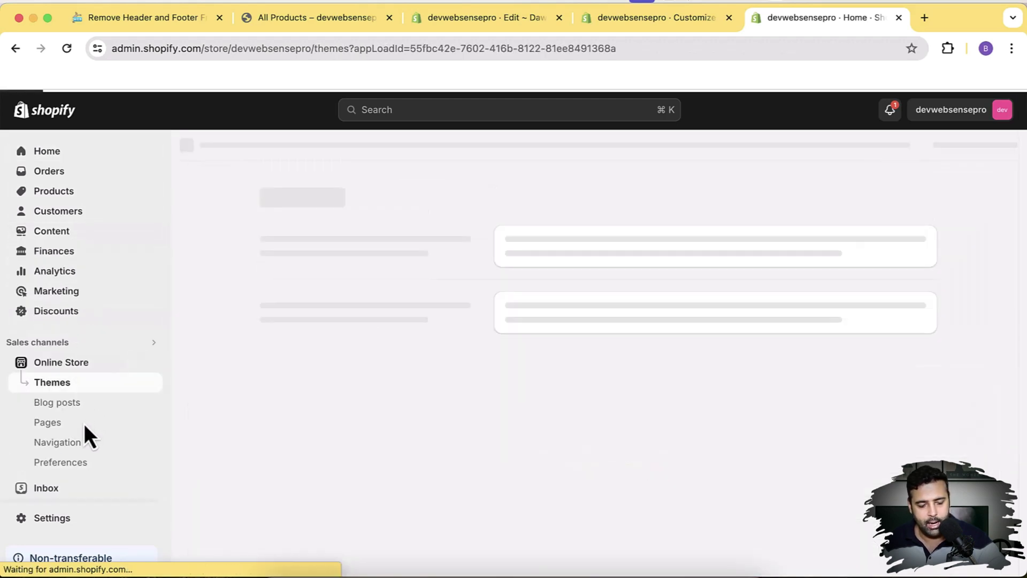
{"action": "left_click", "coordinate": [80, 424]}
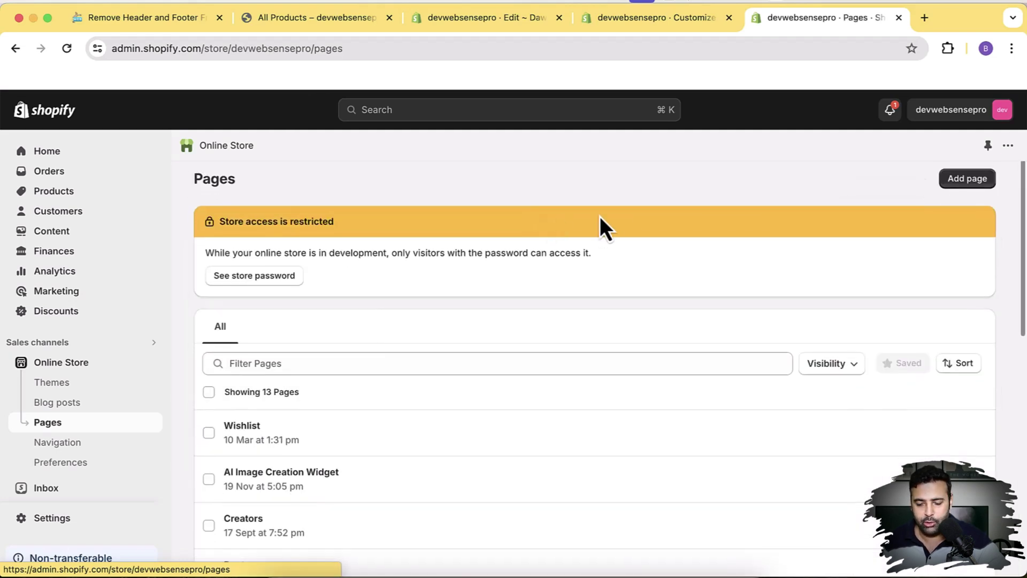
{"action": "left_click", "coordinate": [968, 189]}
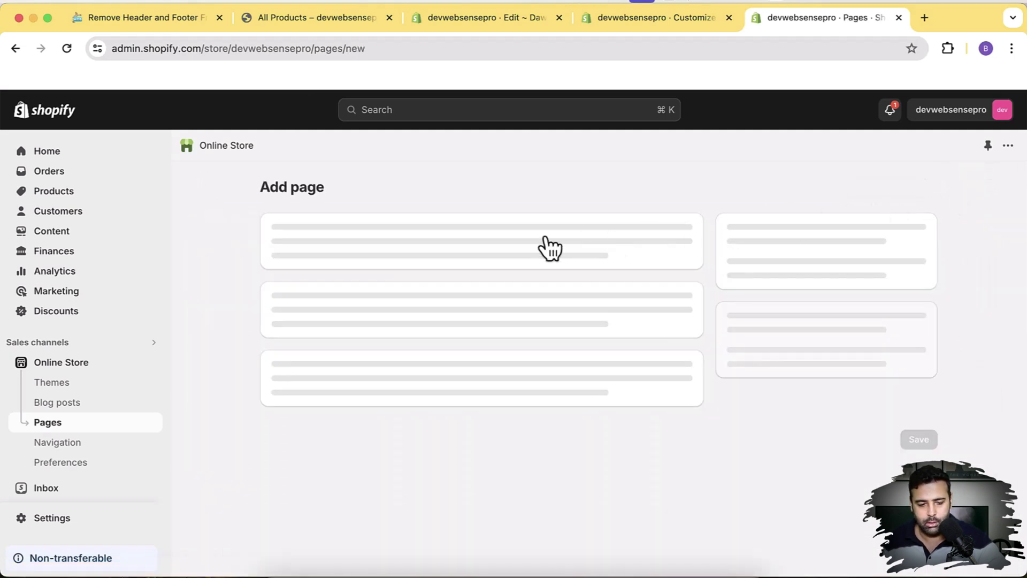
{"action": "left_click", "coordinate": [498, 253]}
{"action": "type", "text": "Lan"}
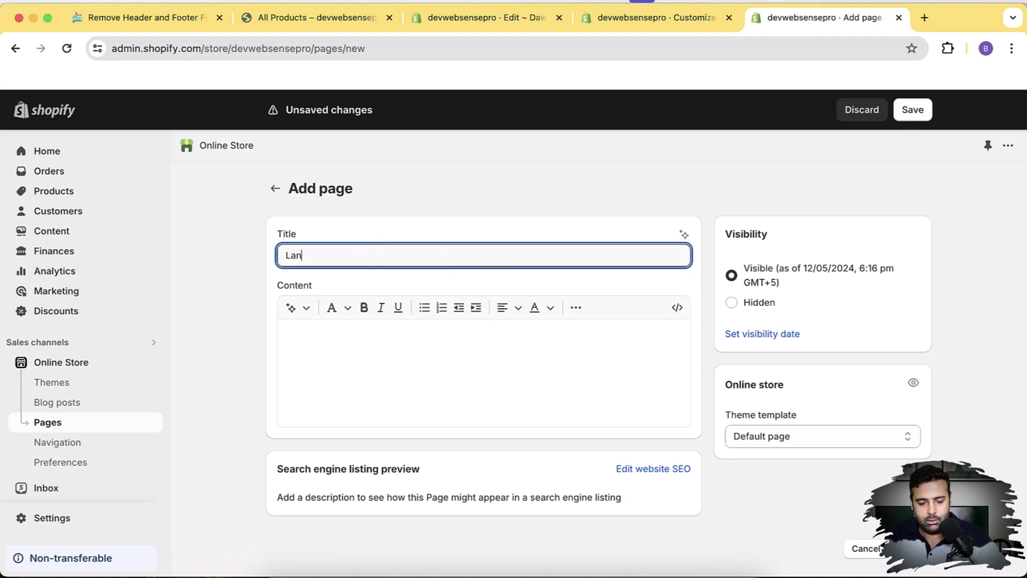
{"action": "type", "text": "ding Page"}
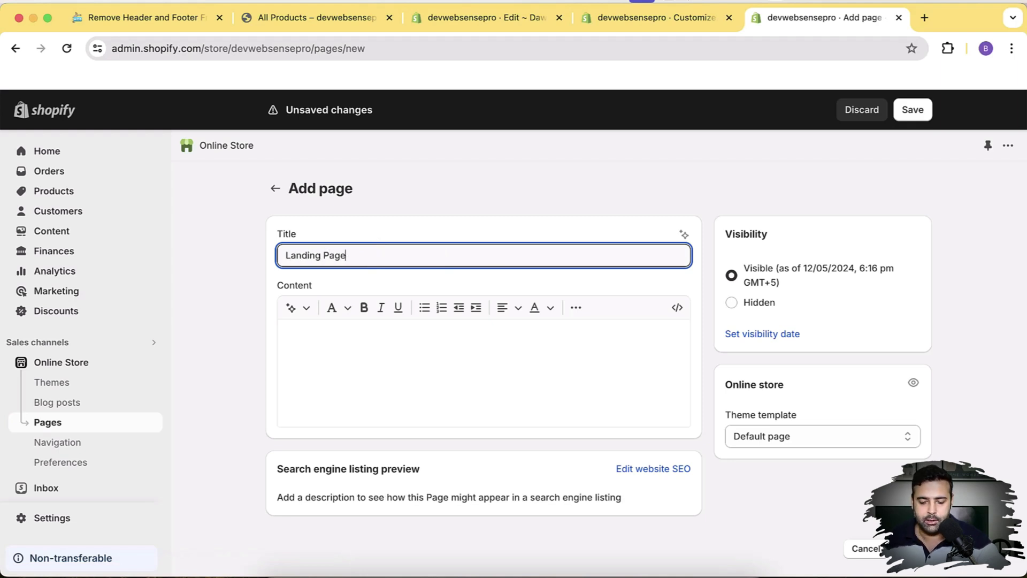
Assign the landing theme template to the new page, save it, and view it on the online store.
{"action": "left_click", "coordinate": [885, 438]}
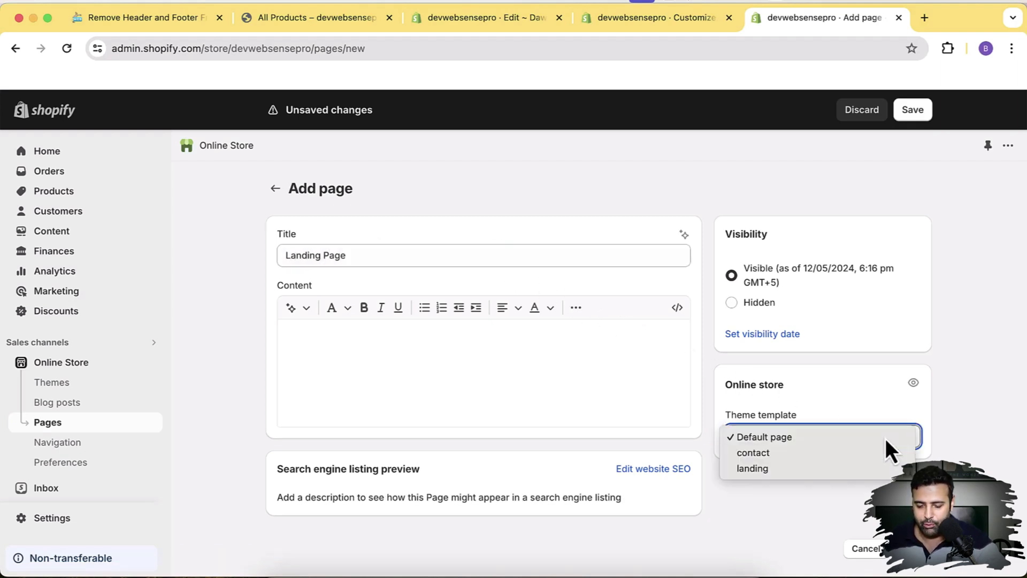
{"action": "left_click", "coordinate": [795, 469]}
{"action": "left_click", "coordinate": [820, 442]}
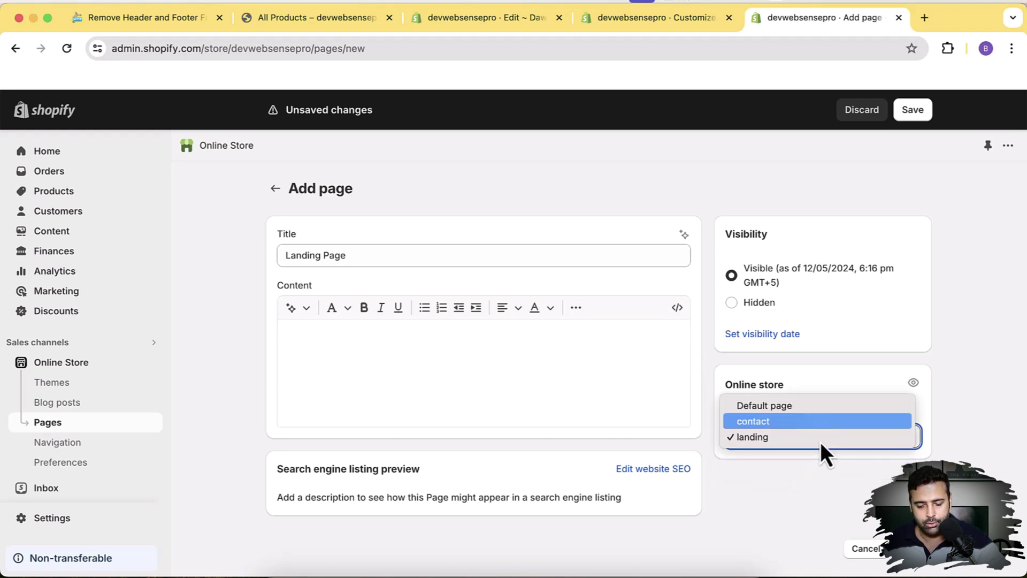
{"action": "left_click", "coordinate": [769, 438]}
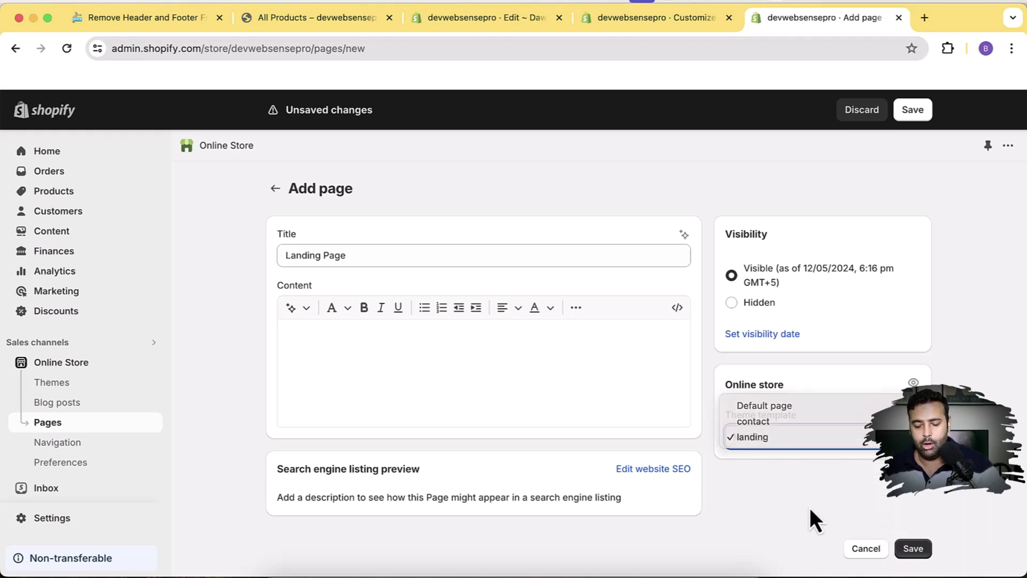
{"action": "left_click", "coordinate": [921, 549]}
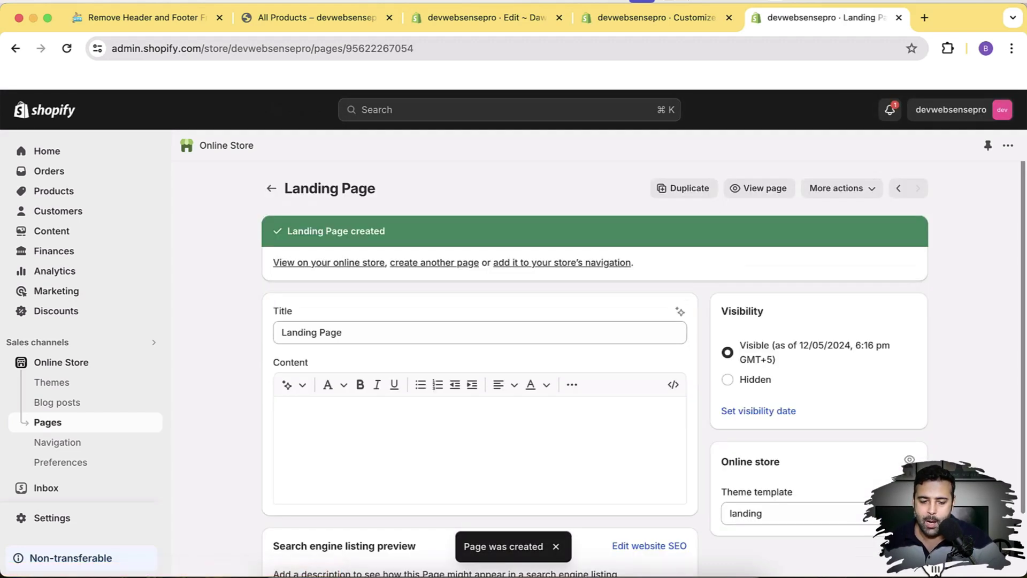
{"action": "left_click", "coordinate": [762, 192]}
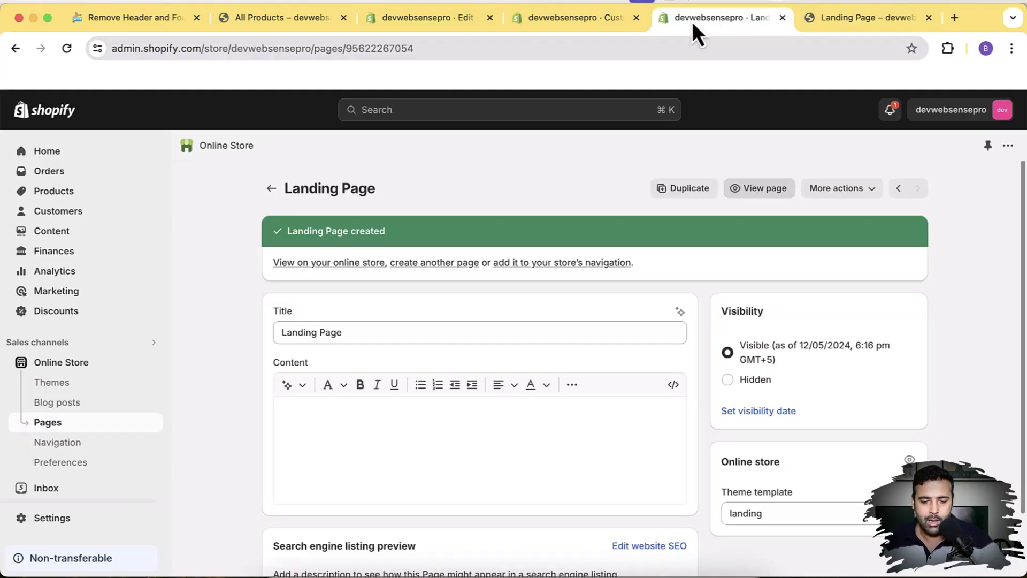
Unhide the Header and Footer sections in the landing template, save, and reload the Landing Page on the storefront to check them.
{"action": "left_click", "coordinate": [575, 18]}
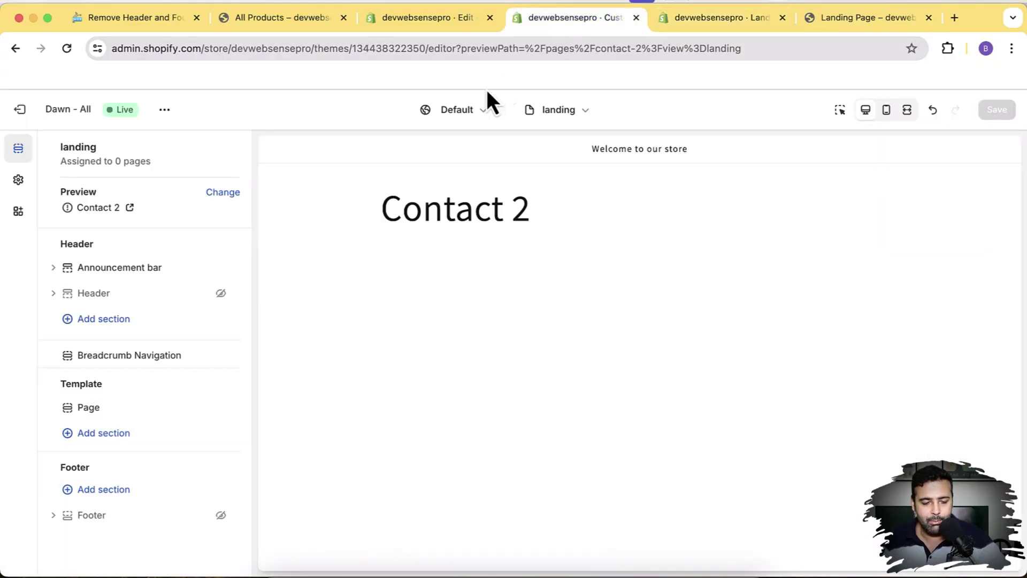
{"action": "left_click", "coordinate": [220, 293]}
{"action": "left_click", "coordinate": [220, 514]}
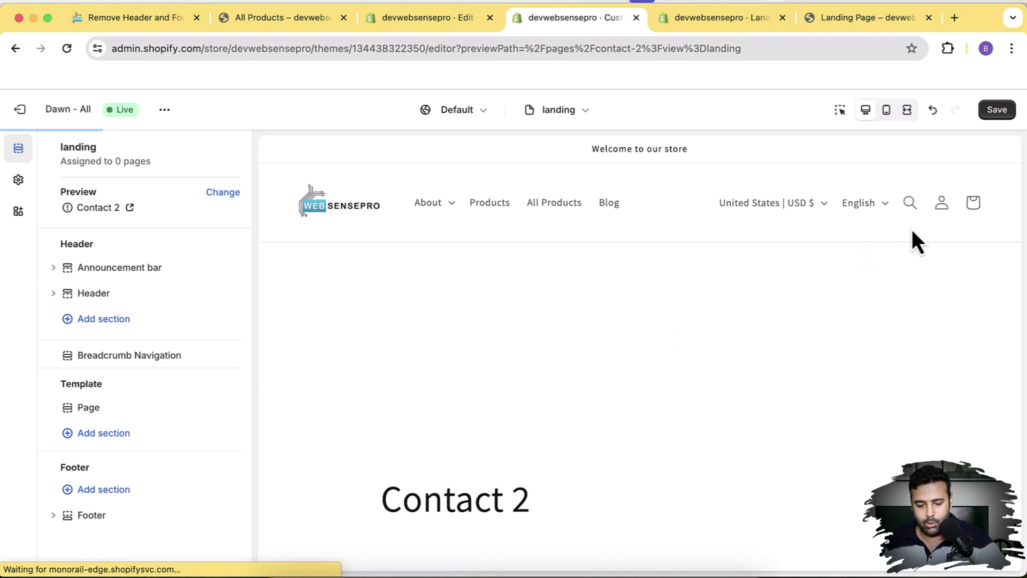
{"action": "left_click", "coordinate": [996, 109]}
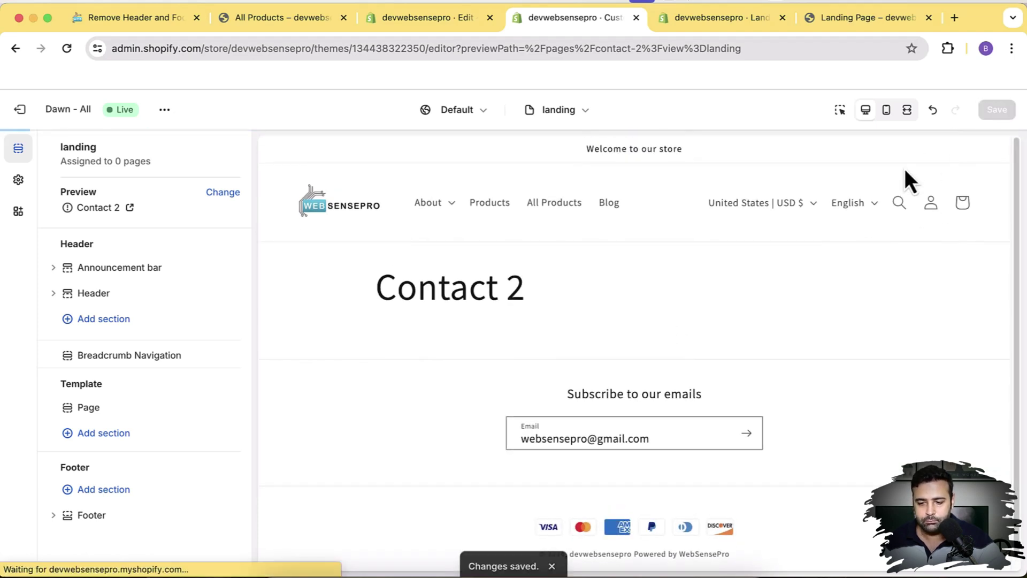
{"action": "left_click", "coordinate": [863, 19]}
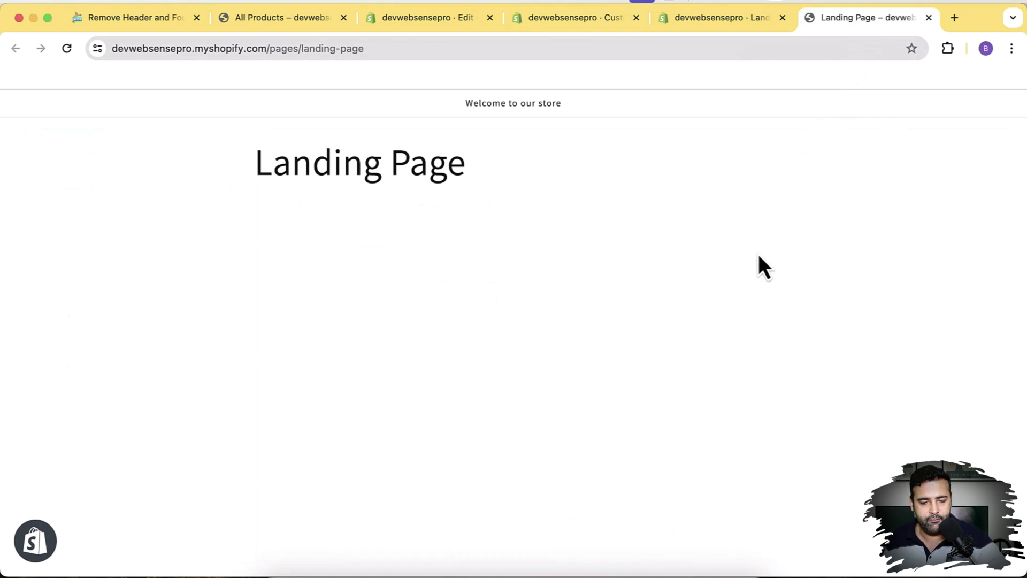
{"action": "key", "text": "super+r"}
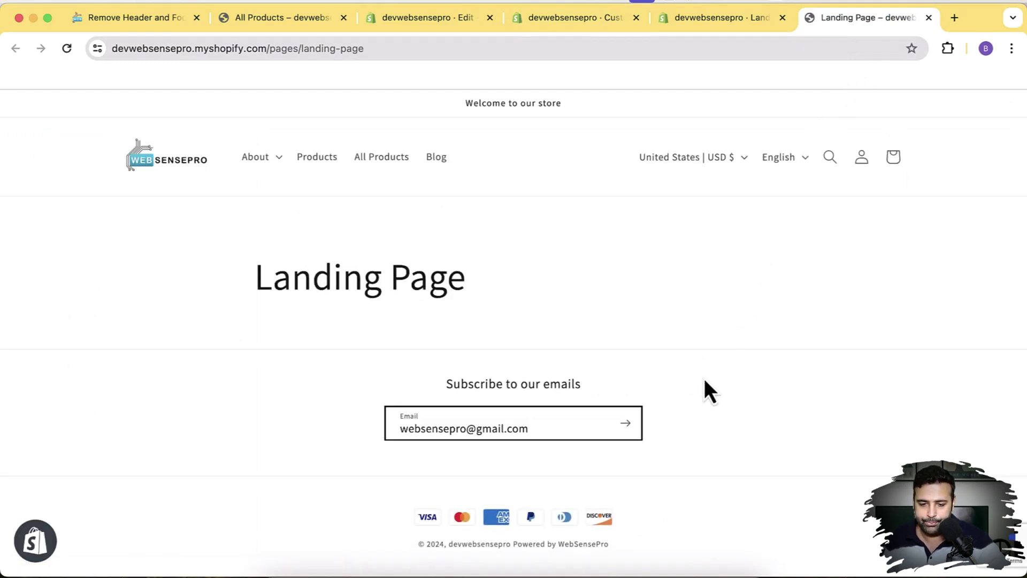
Return to theme.liquid in the theme code editor and close the open theme actions menu.
{"action": "left_click", "coordinate": [550, 21]}
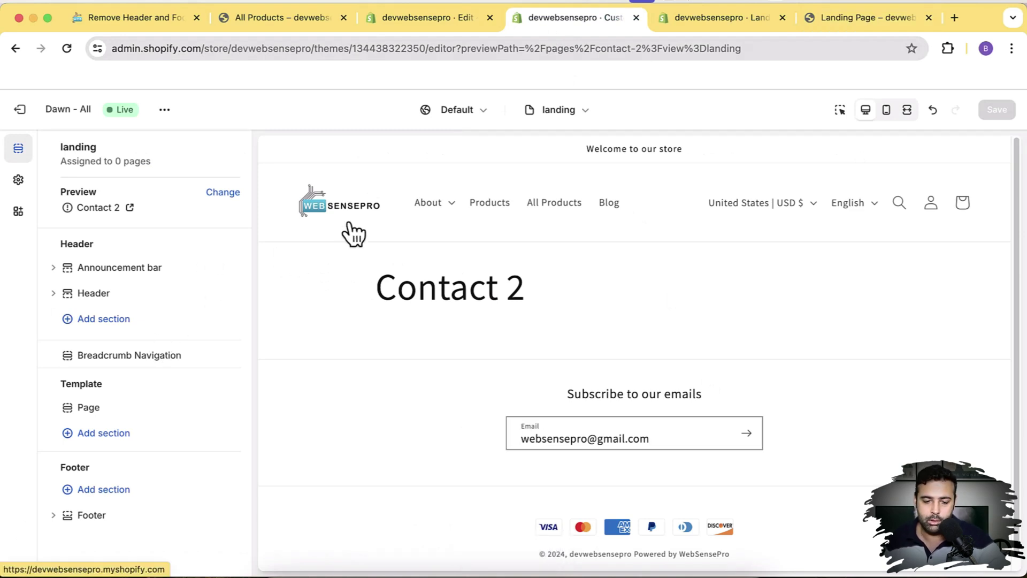
{"action": "left_click", "coordinate": [437, 29]}
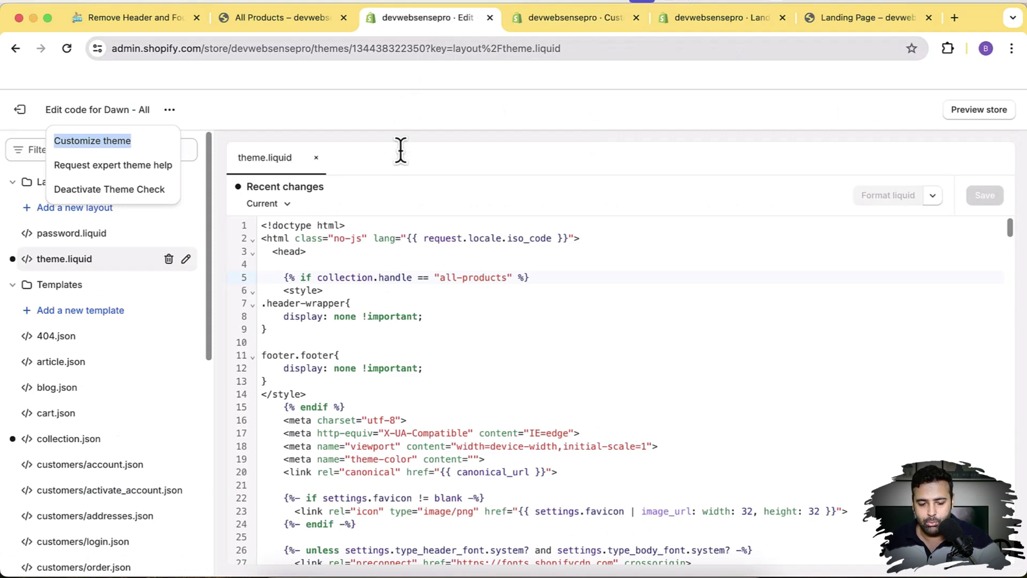
{"action": "left_click", "coordinate": [351, 303]}
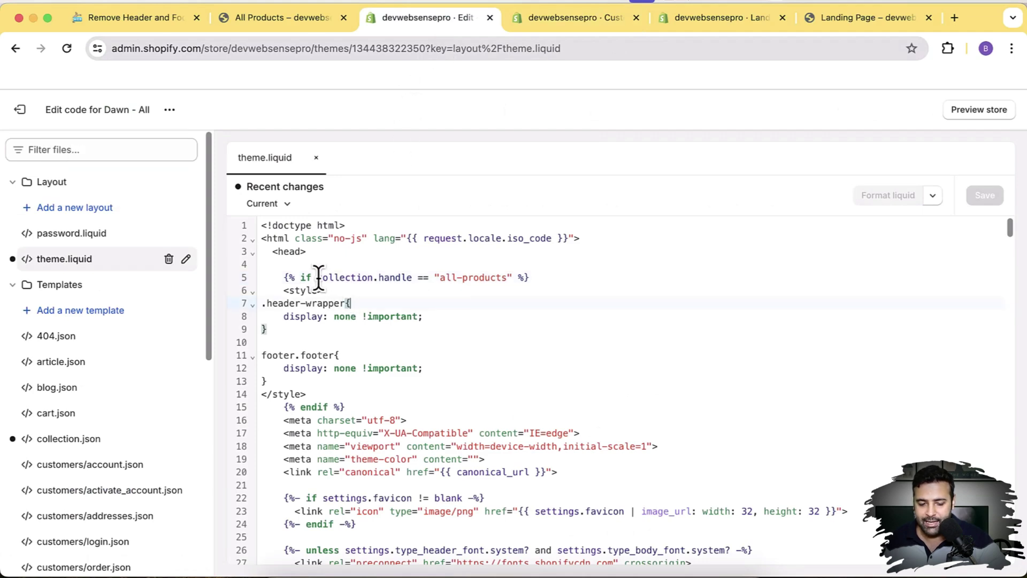
Replace the collection handle condition around the style block with template contains "landing", correcting the spelling of template.
{"action": "left_click_drag", "start_coordinate": [319, 279], "coordinate": [511, 281]}
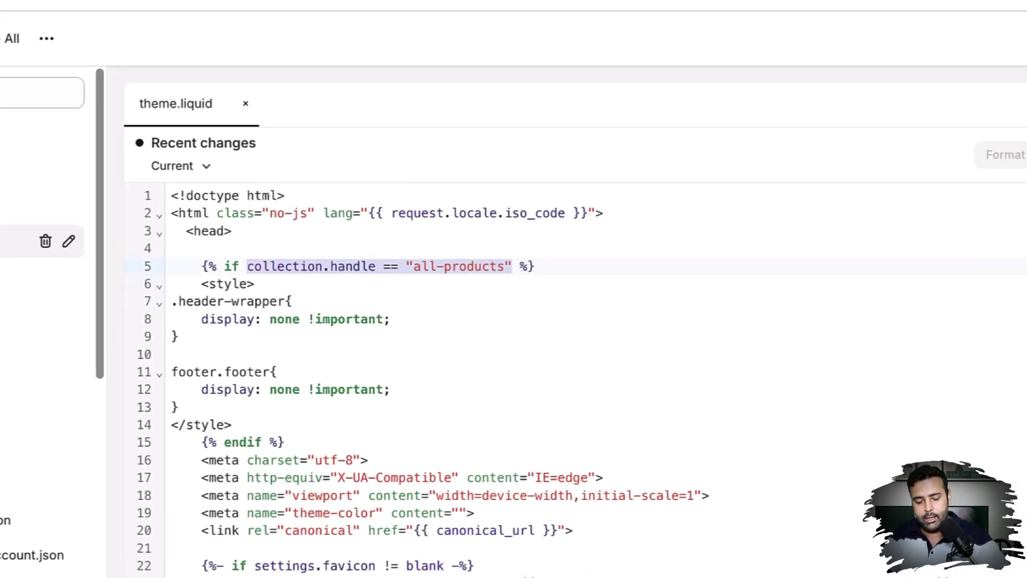
{"action": "type", "text": "tempalte contains"}
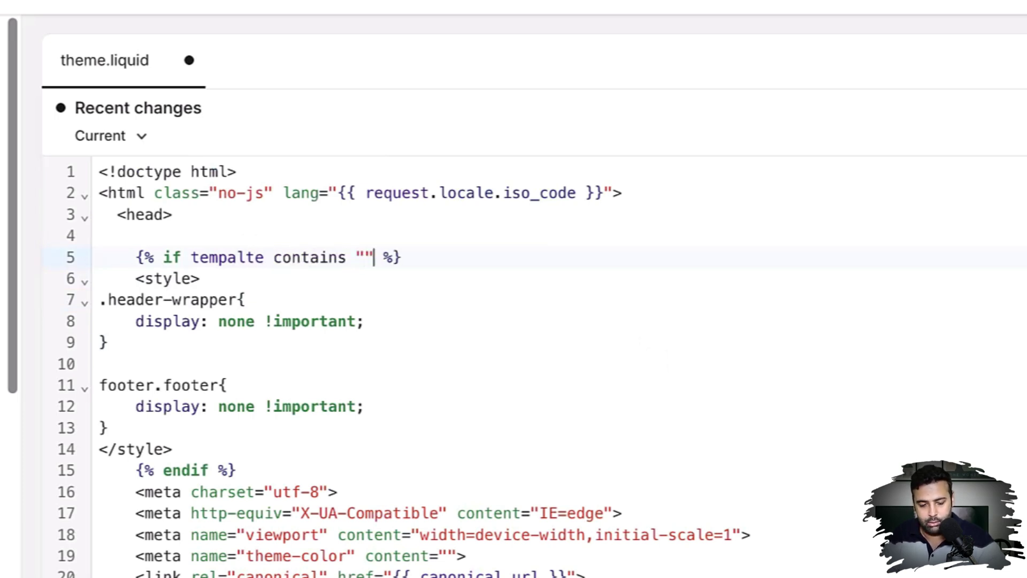
{"action": "type", "text": "anding"}
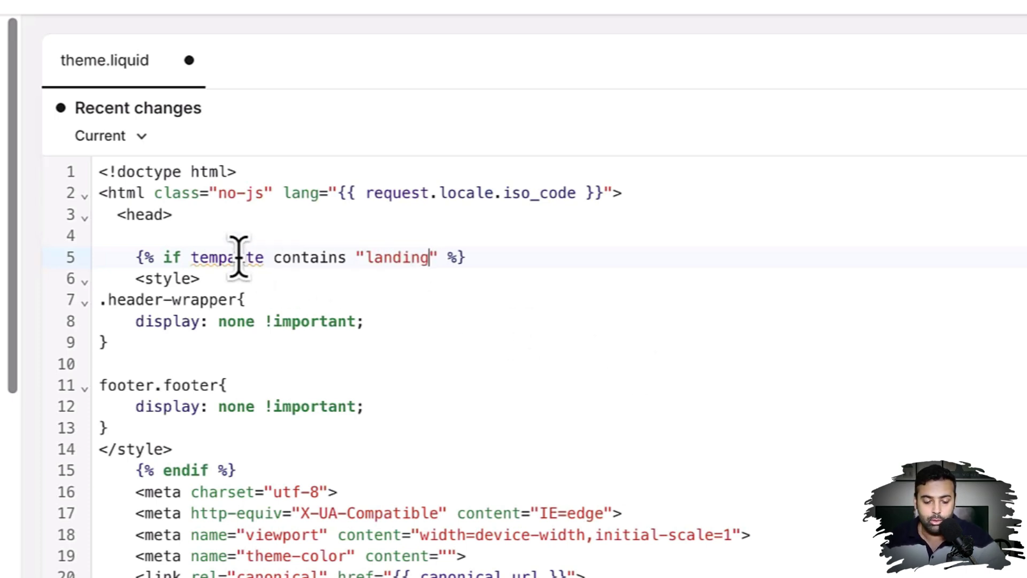
{"action": "left_click", "coordinate": [239, 257]}
{"action": "key", "text": "BackSpace"}
{"action": "key", "text": "Right"}
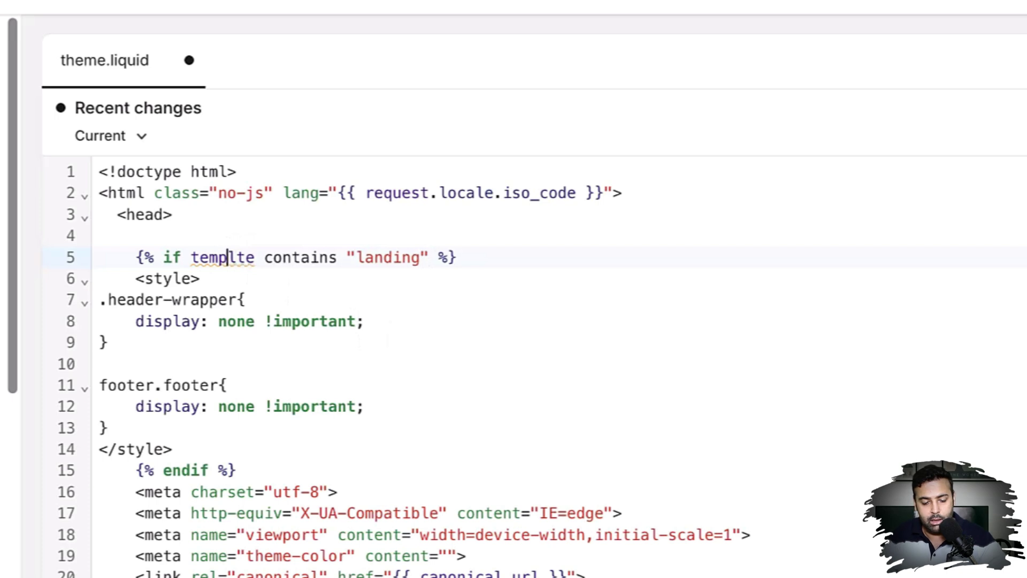
{"action": "type", "text": "a"}
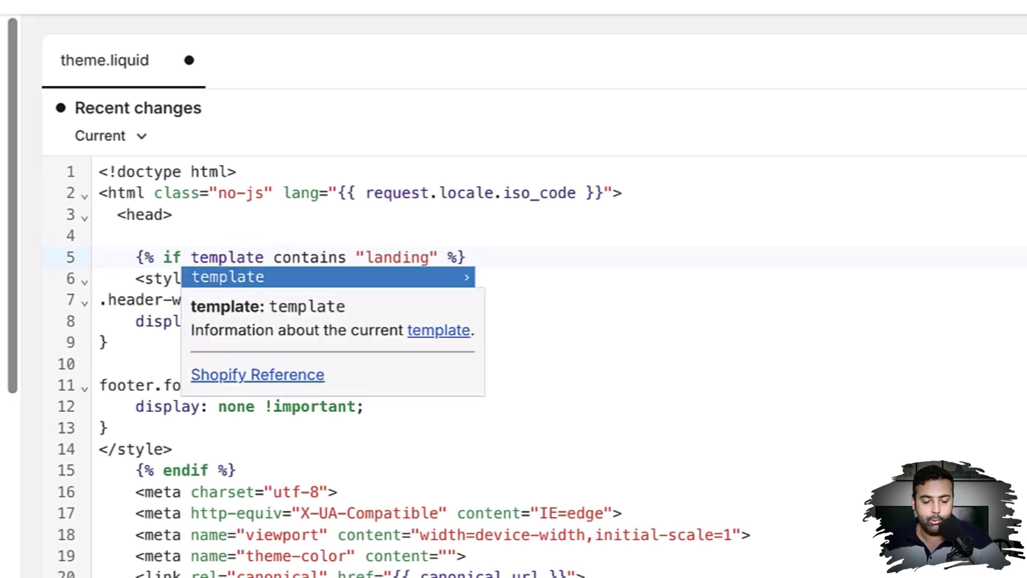
{"action": "left_click", "coordinate": [344, 276]}
{"action": "left_click", "coordinate": [569, 342]}
{"action": "left_click", "coordinate": [281, 258]}
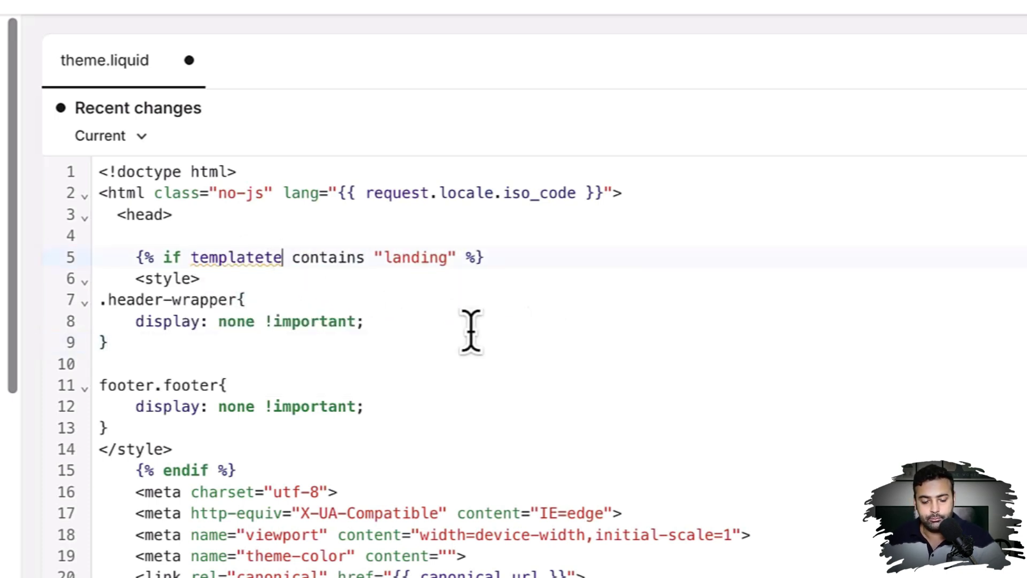
{"action": "key", "text": "BackSpace"}
{"action": "key", "text": "BackSpace"}
{"action": "left_click", "coordinate": [349, 341]}
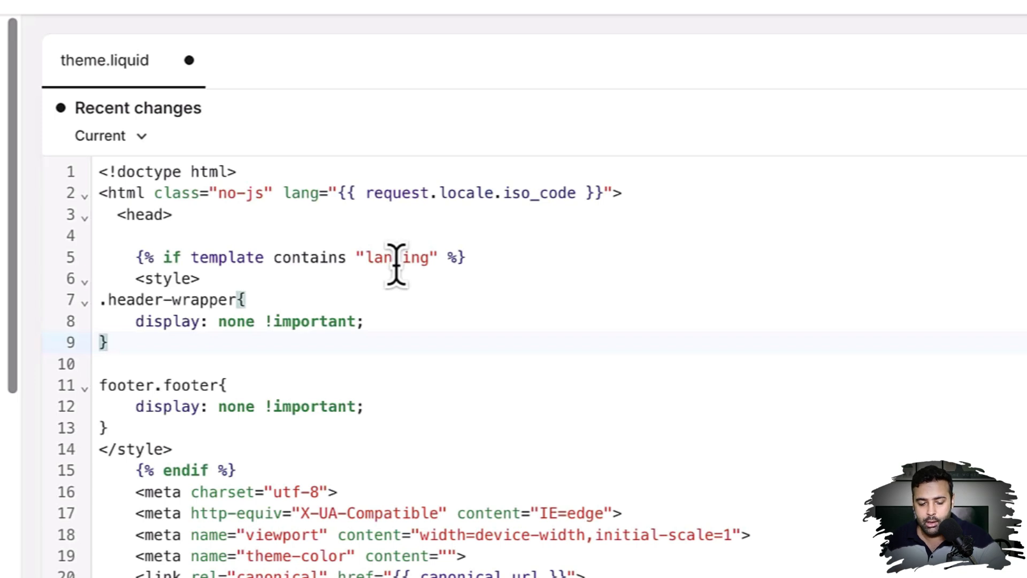
Save theme.liquid with the landing template condition and check the Landing Page on the storefront.
{"action": "left_click_drag", "start_coordinate": [236, 407], "coordinate": [104, 299]}
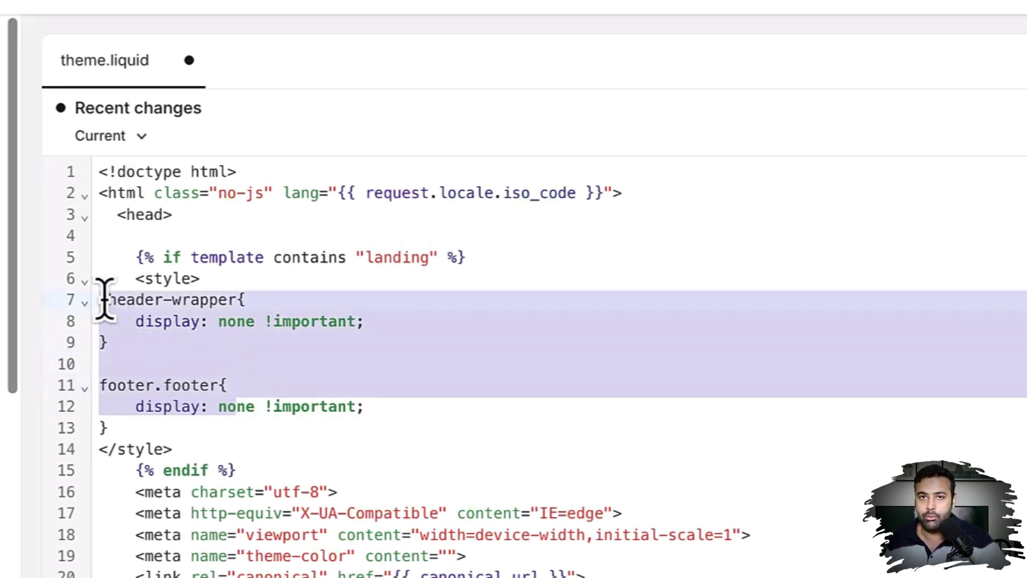
{"action": "left_click_drag", "start_coordinate": [163, 449], "coordinate": [105, 303]}
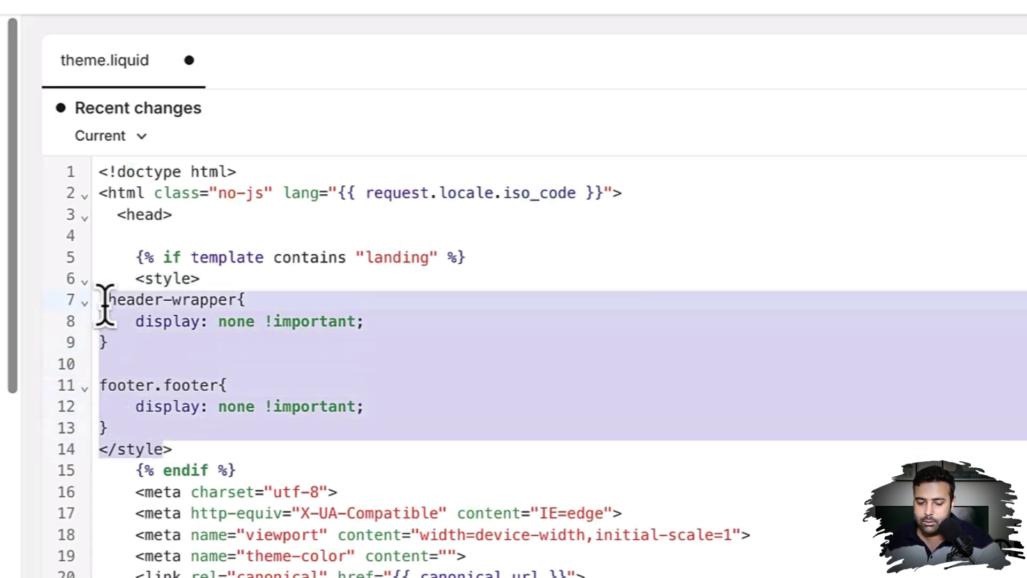
{"action": "left_click_drag", "start_coordinate": [129, 258], "coordinate": [475, 259]}
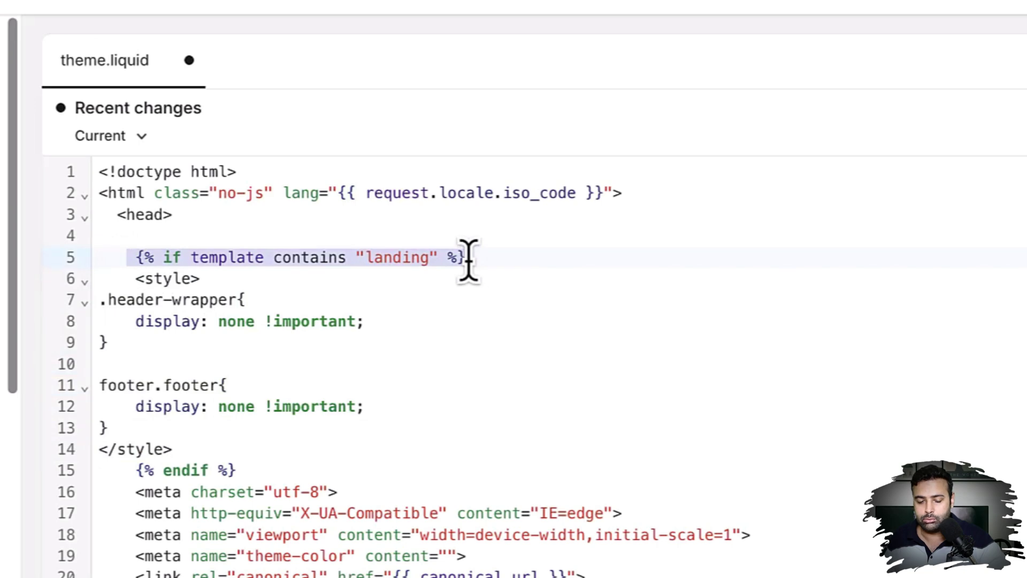
{"action": "left_click", "coordinate": [970, 124]}
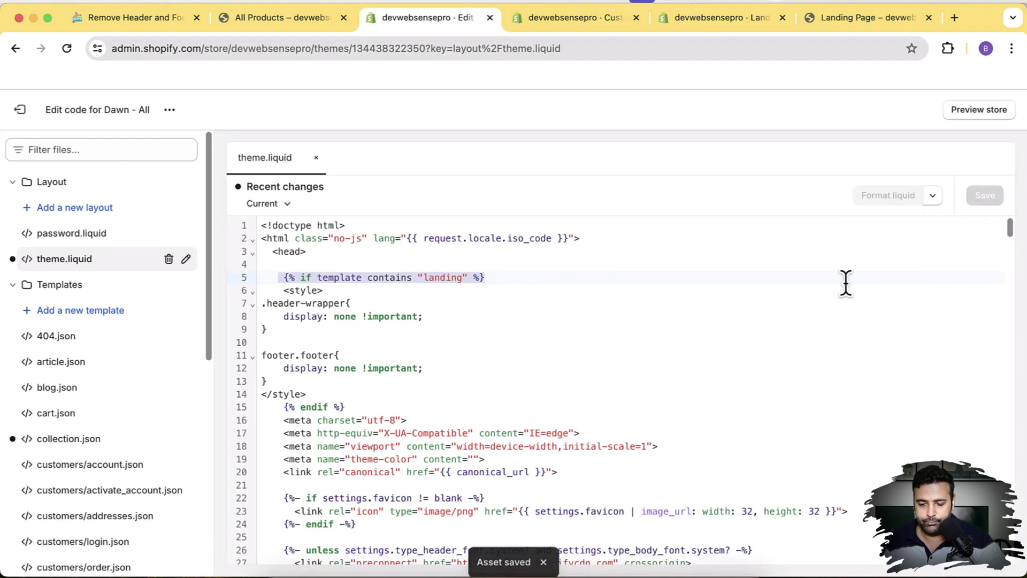
{"action": "left_click", "coordinate": [843, 22]}
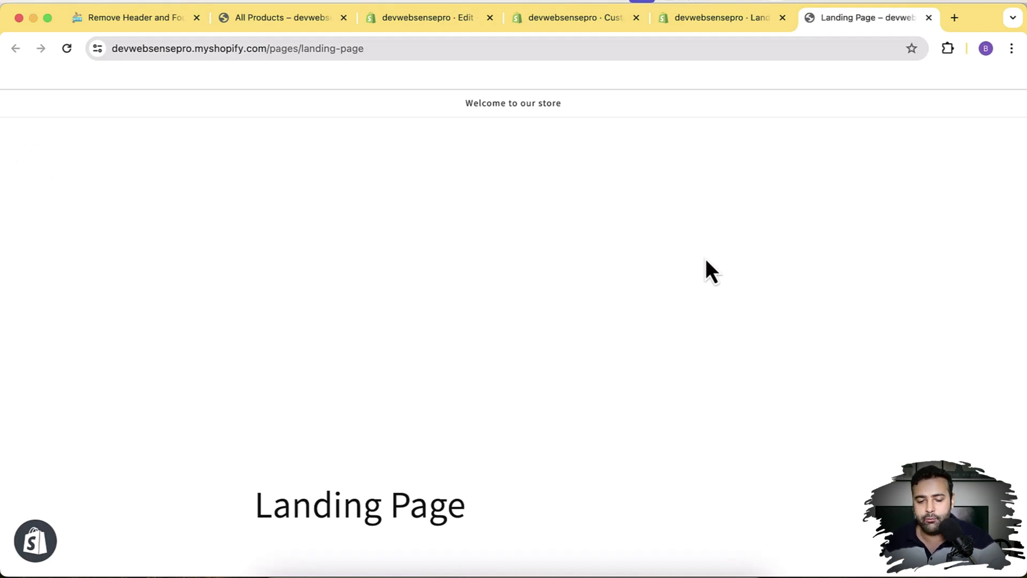
Examine the blog tutorial's conditions for specific template pages, including the alternative page.title condition.
{"action": "left_click", "coordinate": [428, 20]}
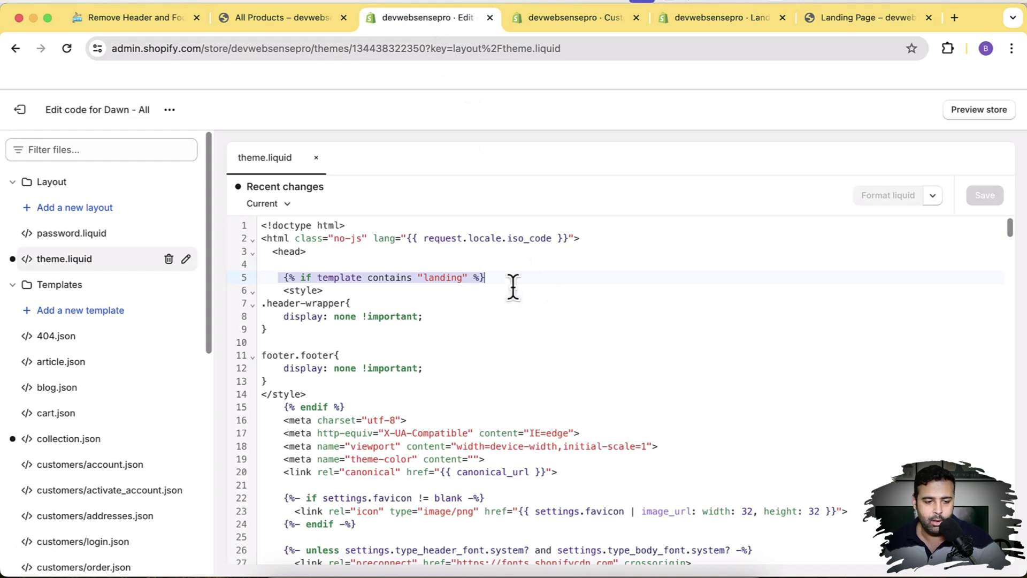
{"action": "left_click", "coordinate": [129, 27]}
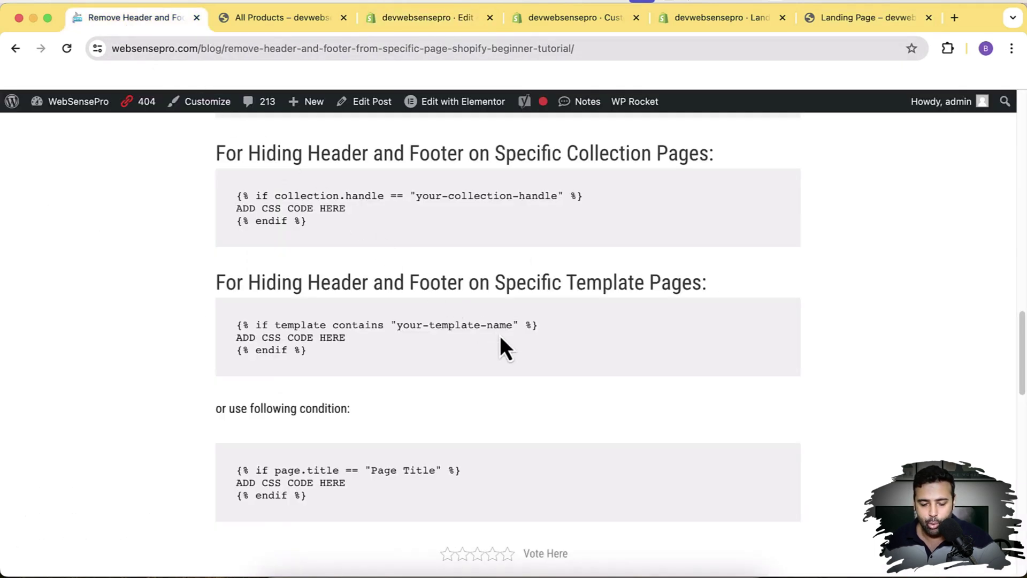
{"action": "scroll", "coordinate": [501, 338], "scroll_direction": "down", "scroll_amount": 1}
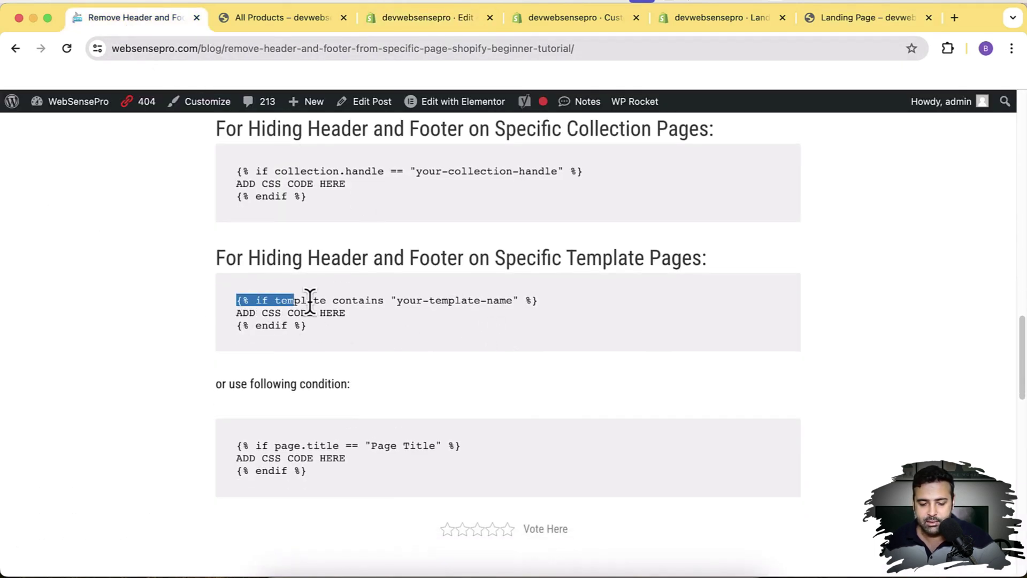
{"action": "left_click_drag", "start_coordinate": [310, 300], "coordinate": [551, 305]}
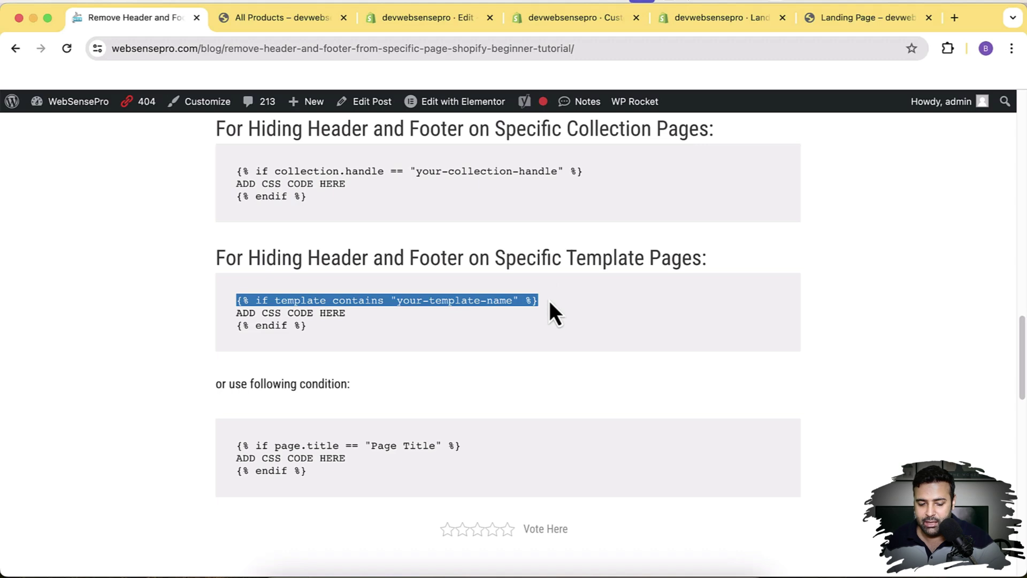
{"action": "left_click", "coordinate": [598, 301]}
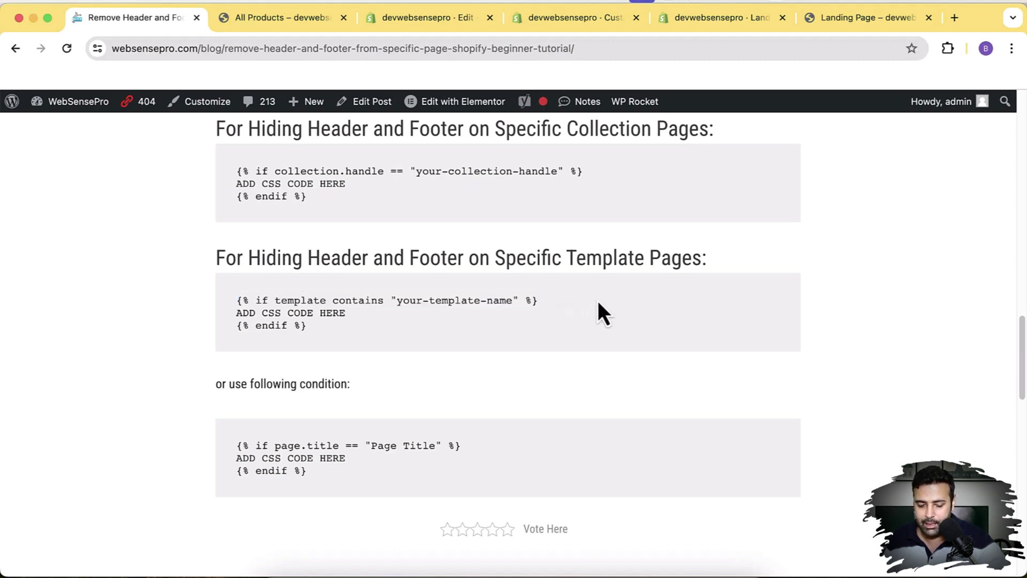
{"action": "scroll", "coordinate": [598, 301], "scroll_direction": "down", "scroll_amount": 5}
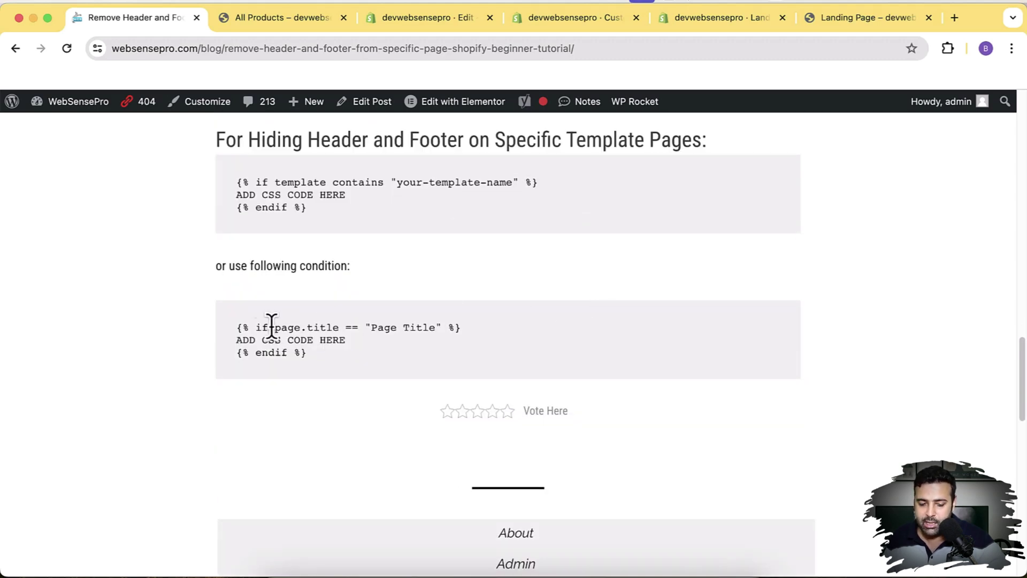
{"action": "left_click_drag", "start_coordinate": [237, 327], "coordinate": [462, 330]}
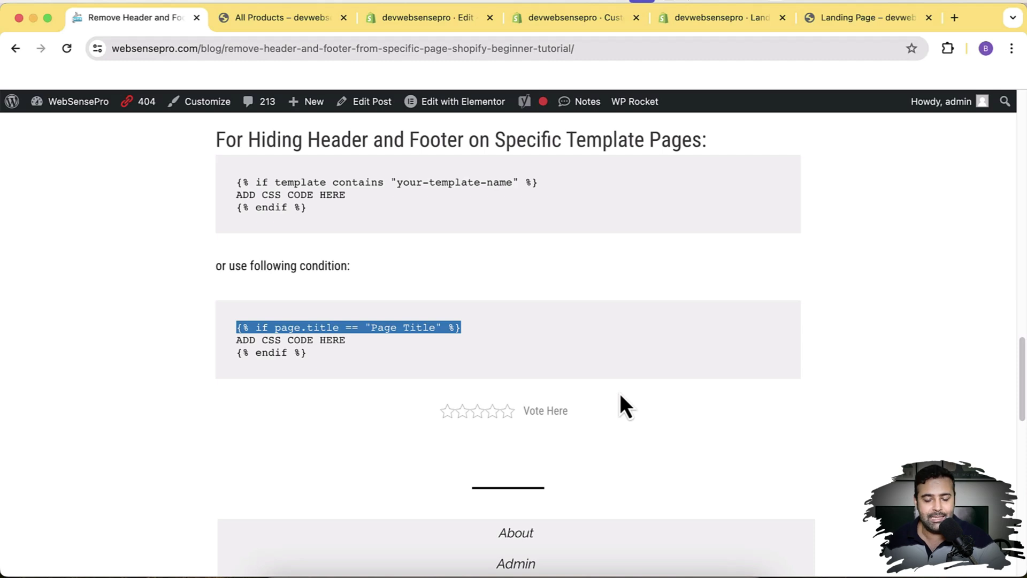
Replace the template condition in theme.liquid with page.title == "Landing Page".
{"action": "left_click", "coordinate": [405, 21]}
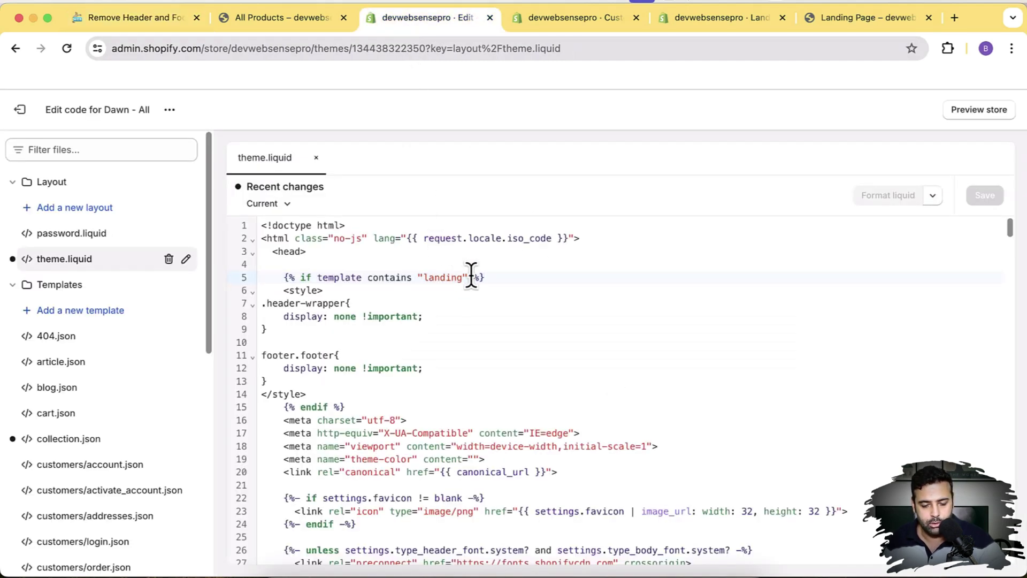
{"action": "left_click_drag", "start_coordinate": [471, 277], "coordinate": [319, 278]}
{"action": "type", "text": "pa"}
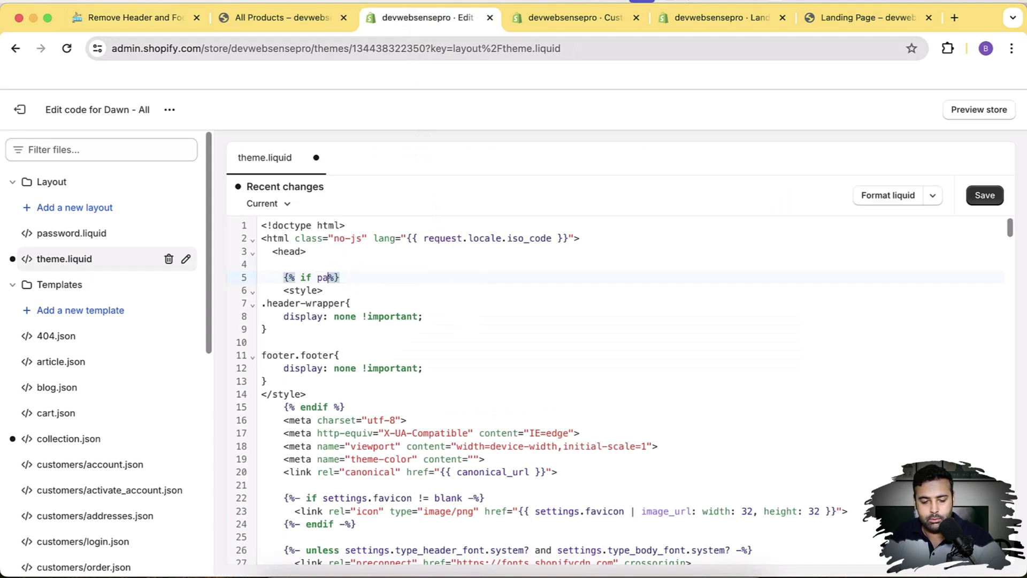
{"action": "type", "text": "ge.title "}
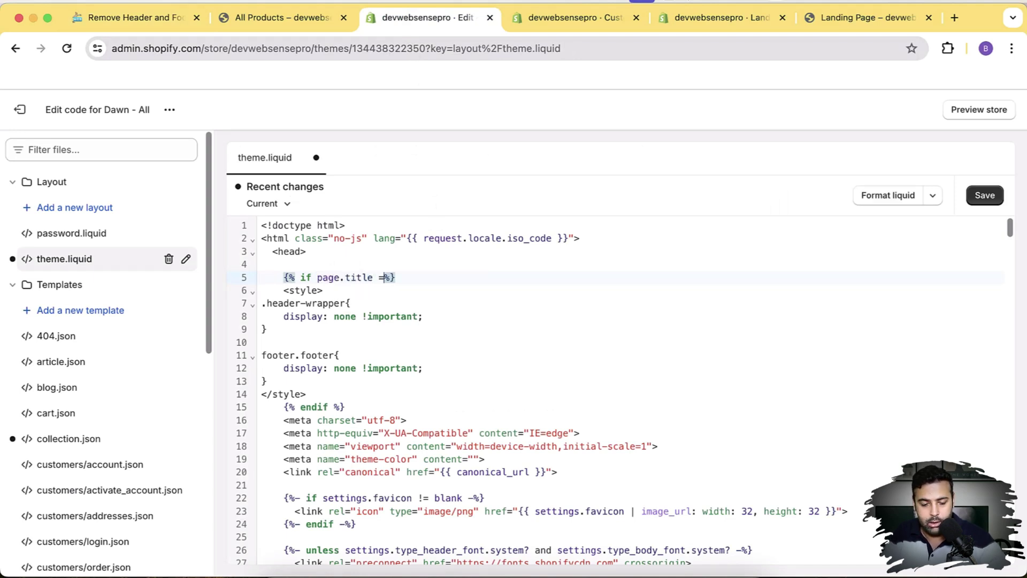
{"action": "type", "text": "== \"Land"}
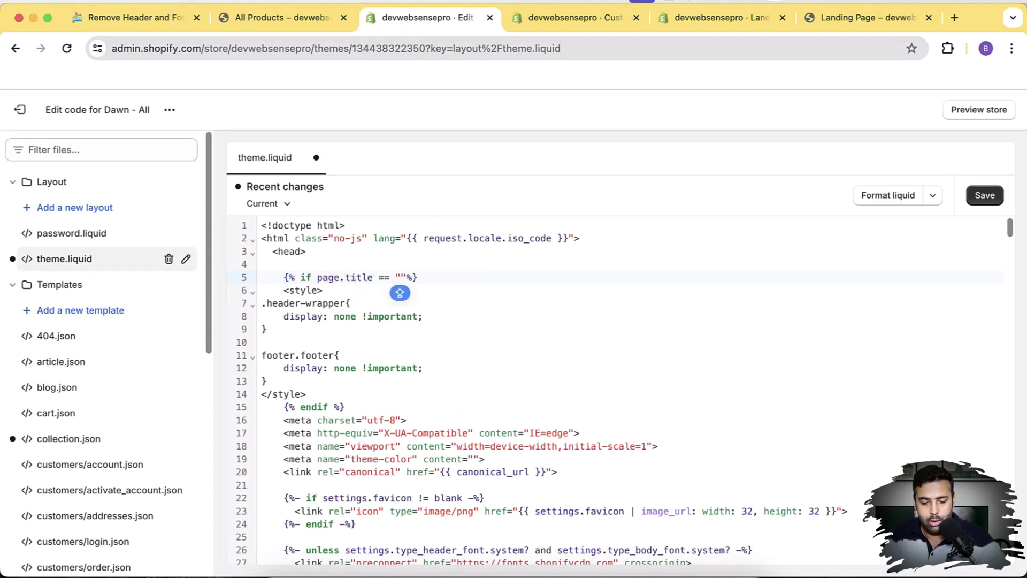
{"action": "type", "text": "ong"}
{"action": "key", "text": "BackSpace"}
{"action": "key", "text": "BackSpace"}
{"action": "key", "text": "BackSpace"}
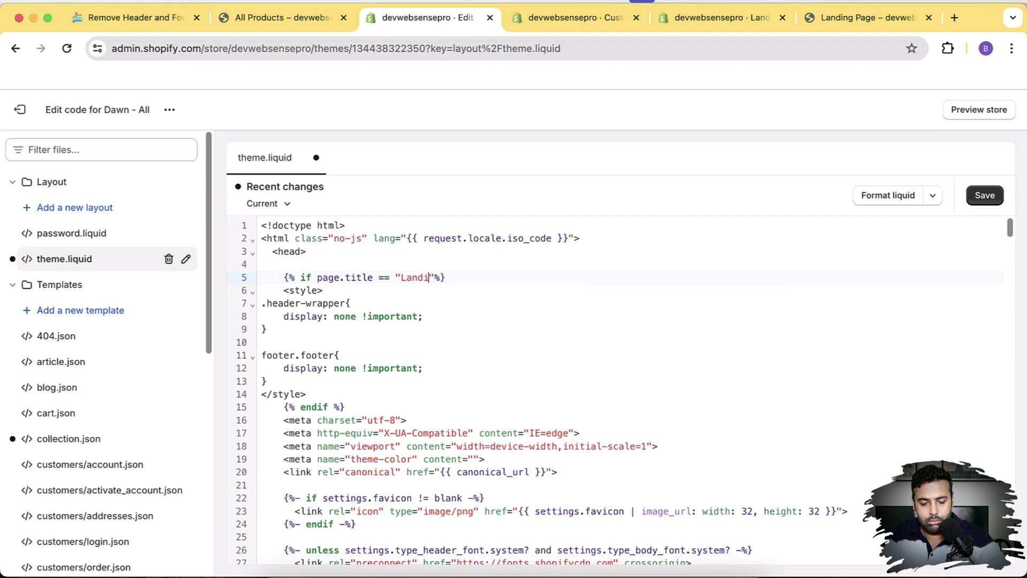
{"action": "type", "text": "ing Page\""}
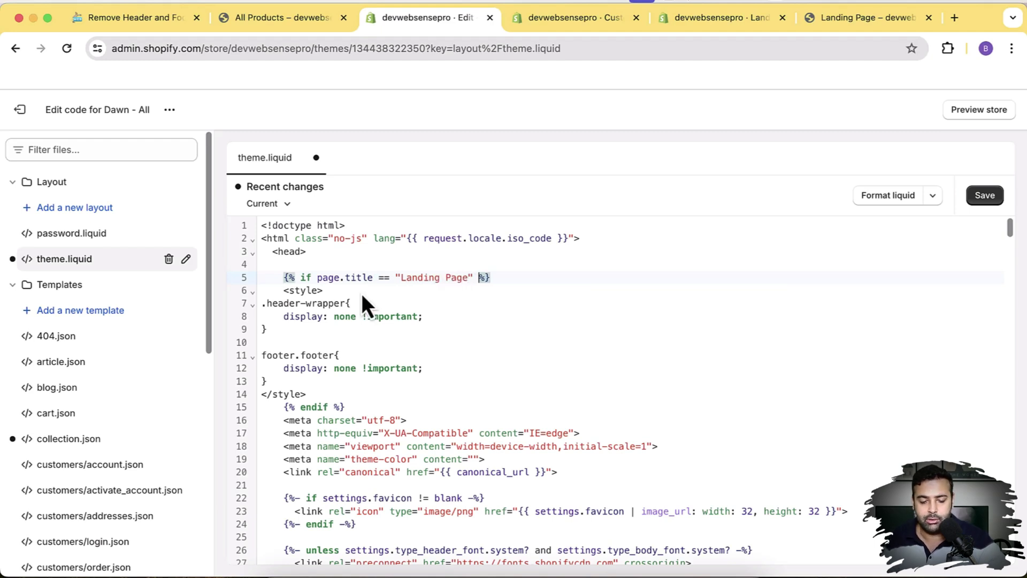
Review the page title condition and its CSS, save theme.liquid, and reload the Landing Page on the storefront.
{"action": "left_click_drag", "start_coordinate": [277, 277], "coordinate": [484, 277]}
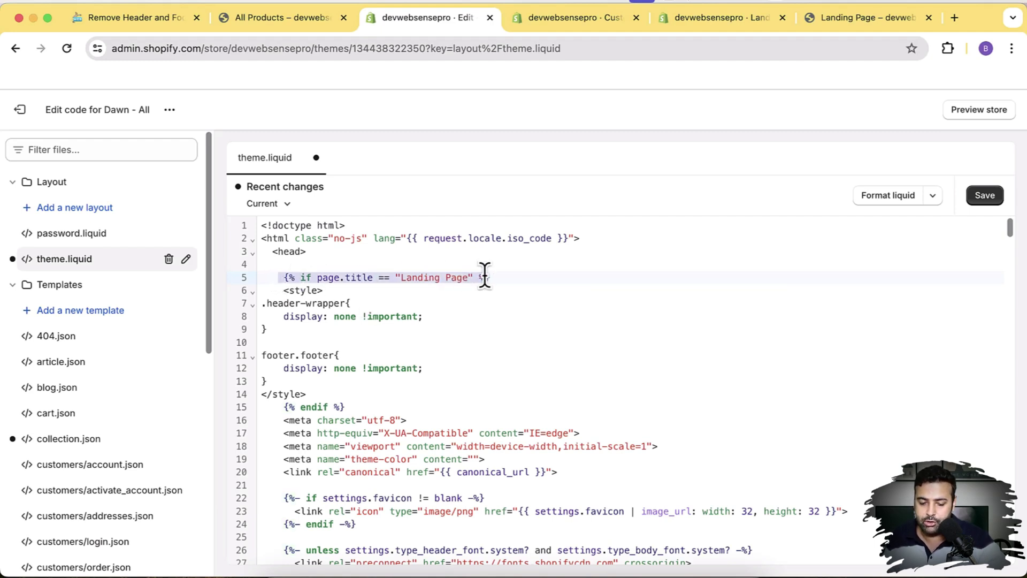
{"action": "left_click_drag", "start_coordinate": [267, 380], "coordinate": [278, 293]}
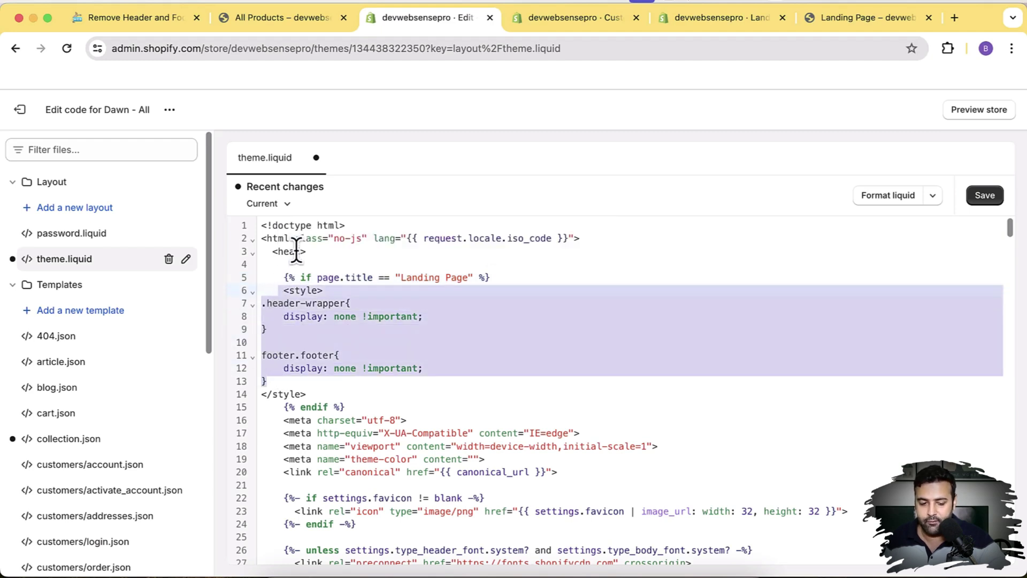
{"action": "left_click", "coordinate": [374, 353]}
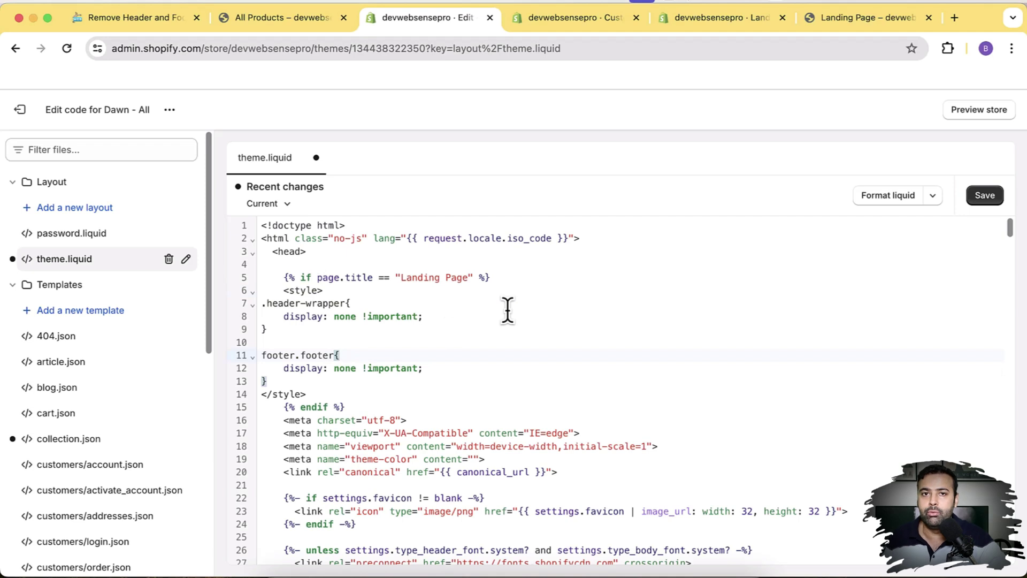
{"action": "left_click", "coordinate": [984, 197]}
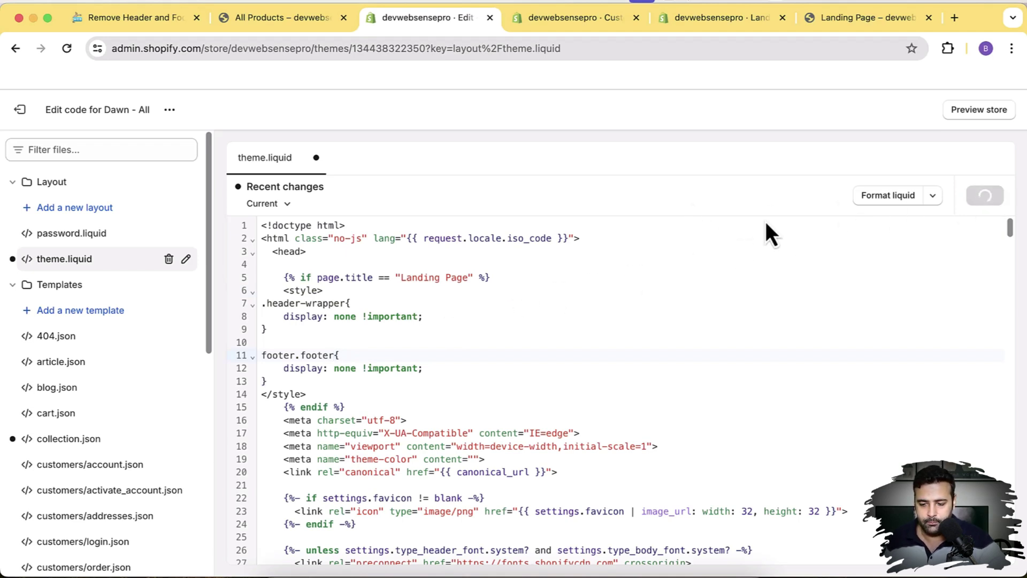
{"action": "left_click", "coordinate": [856, 18]}
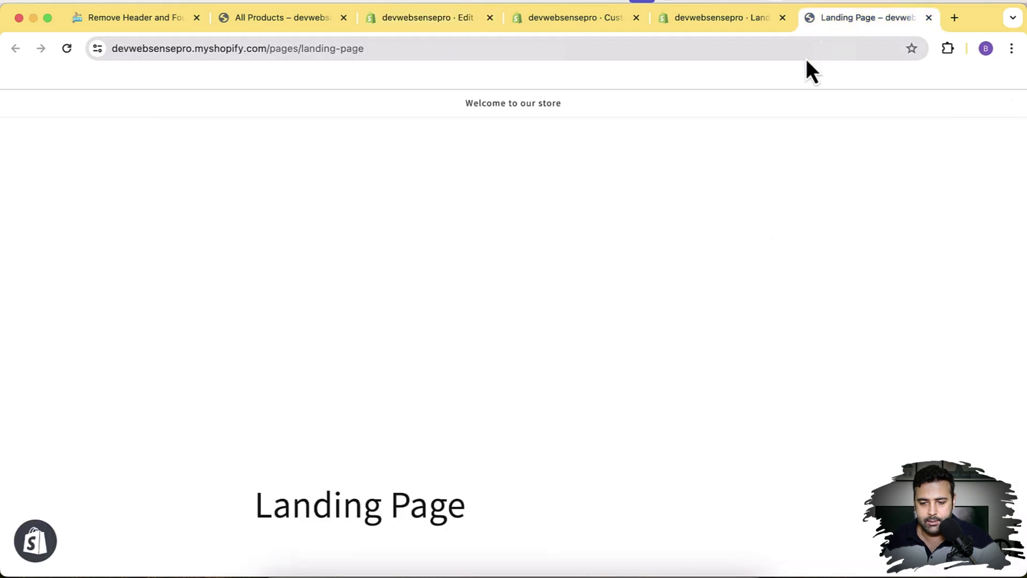
{"action": "key", "text": "super+r"}
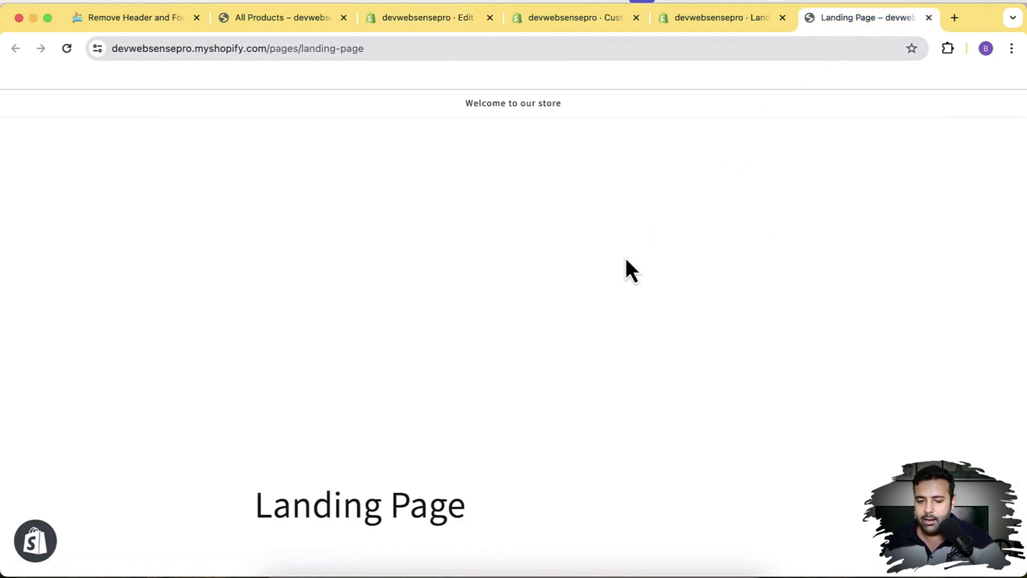
Comment out the .header-wrapper and footer.footer rules in theme.liquid, save, and check the Landing Page on the storefront.
{"action": "left_click", "coordinate": [415, 21]}
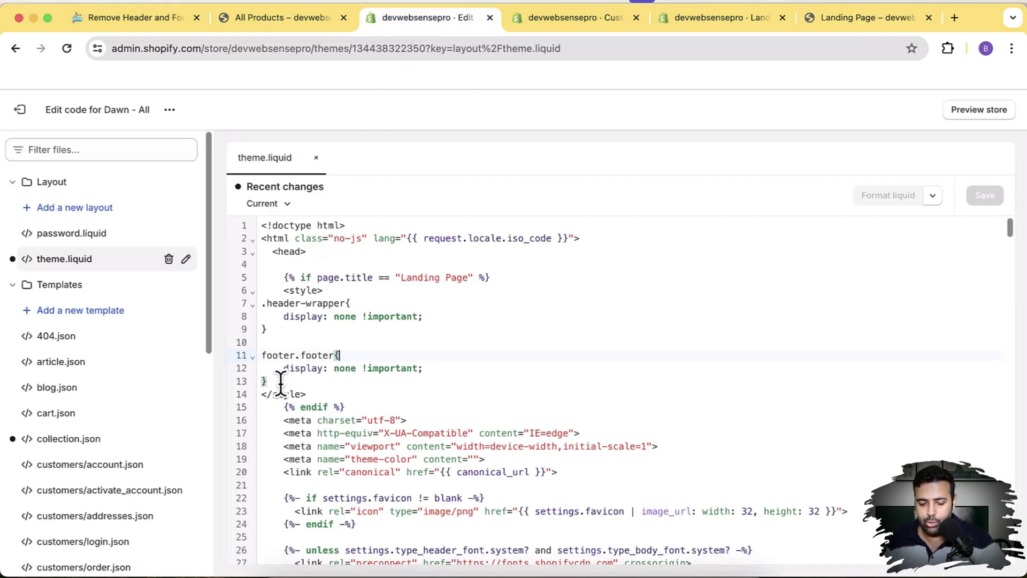
{"action": "left_click_drag", "start_coordinate": [268, 381], "coordinate": [262, 303]}
{"action": "key", "text": "super+slash"}
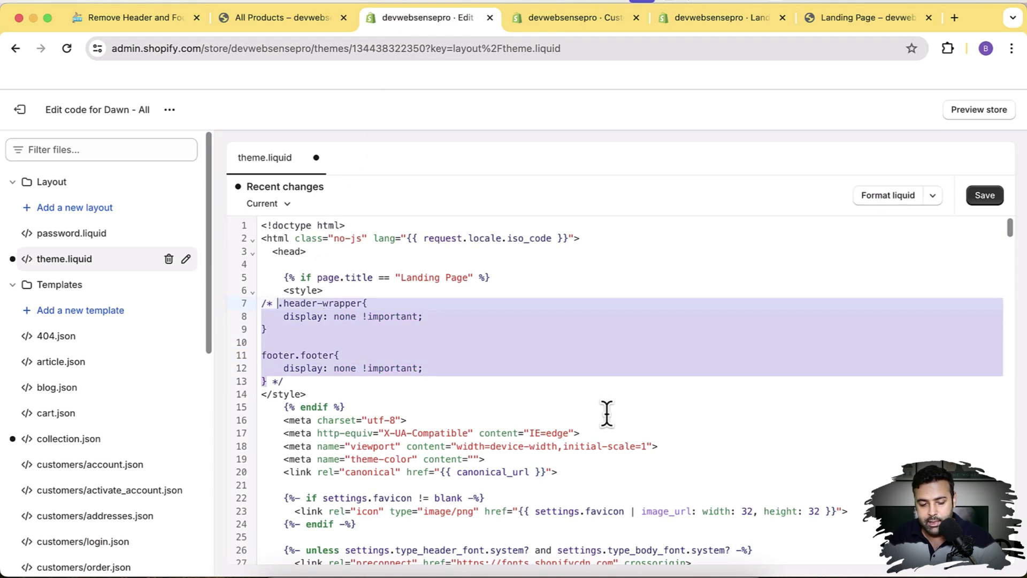
{"action": "left_click", "coordinate": [689, 316]}
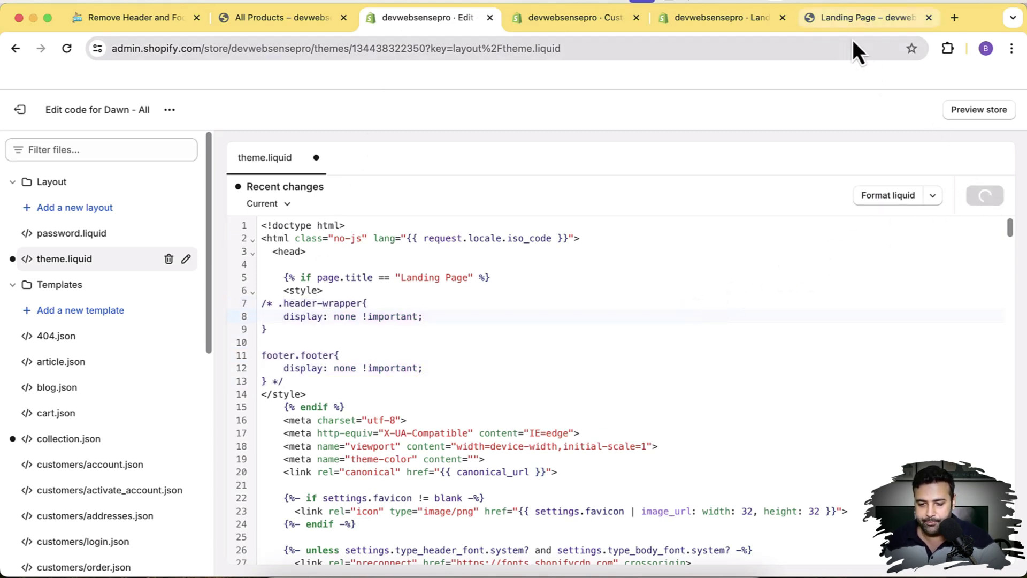
{"action": "left_click", "coordinate": [840, 25]}
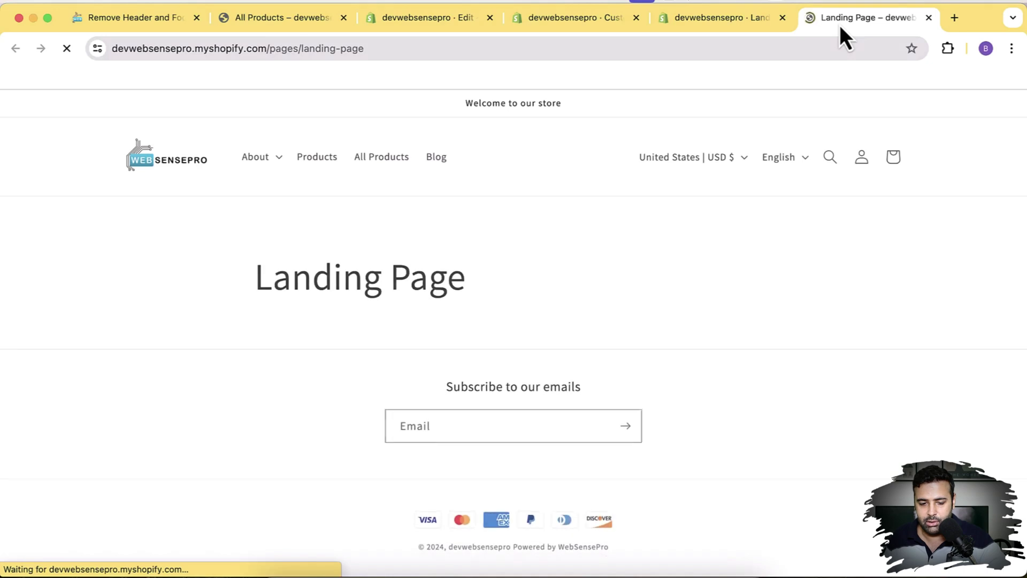
Undo the commenting-out of the .header-wrapper and footer.footer rules in theme.liquid, save, and reload the Landing Page on the storefront.
{"action": "left_click", "coordinate": [439, 27]}
{"action": "key", "text": "super+z"}
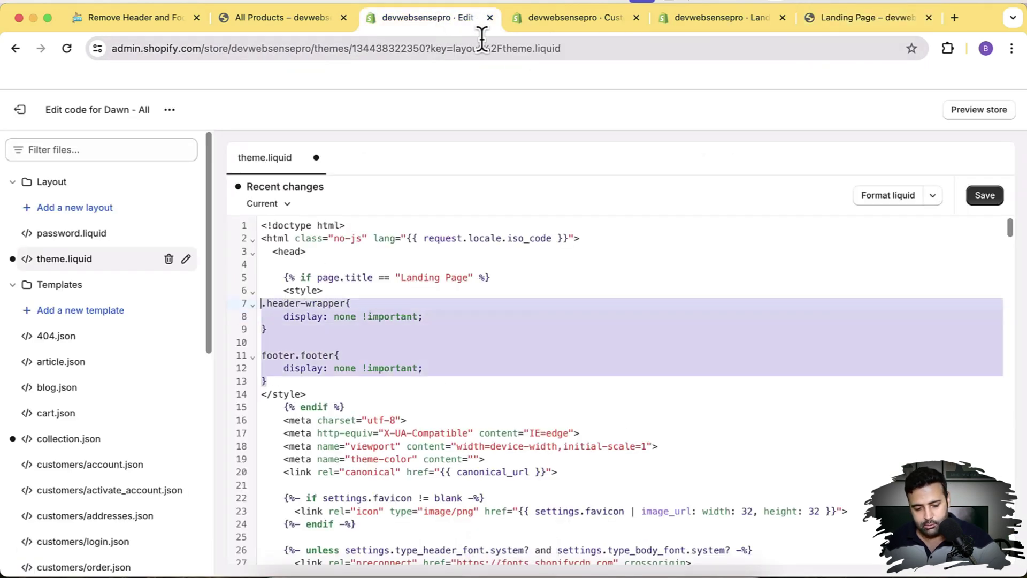
{"action": "left_click", "coordinate": [995, 195]}
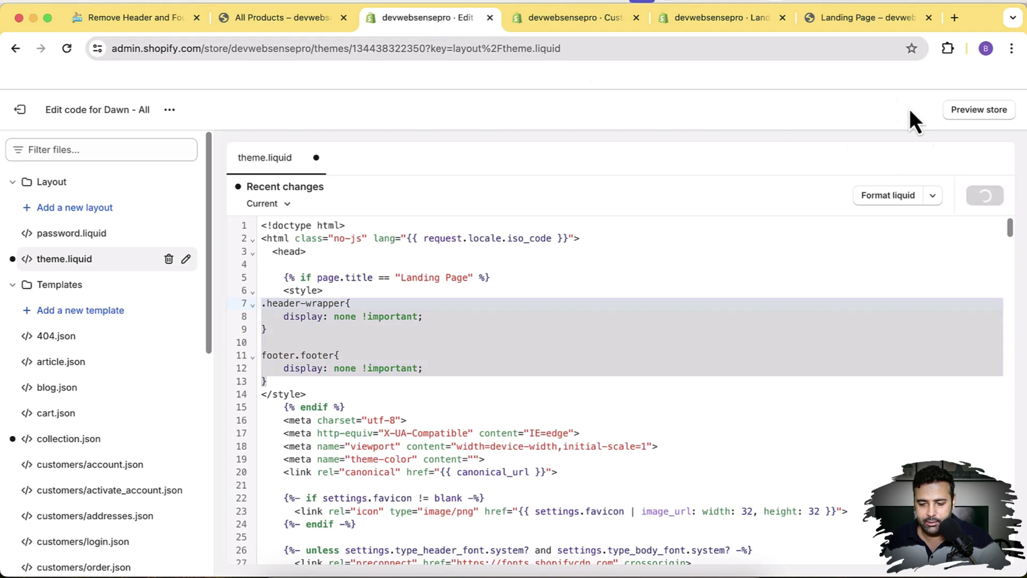
{"action": "left_click", "coordinate": [830, 28]}
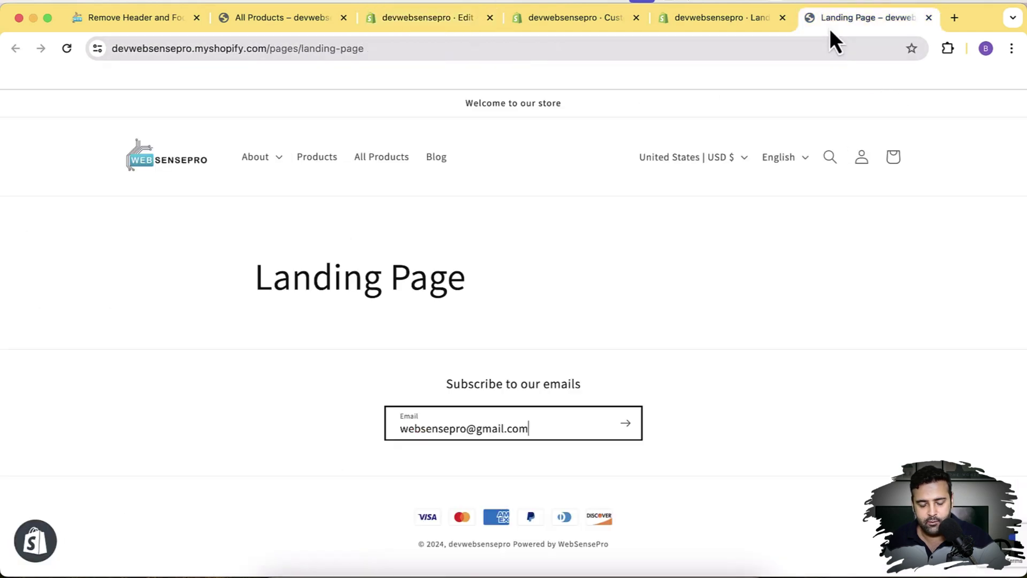
{"action": "key", "text": "super+r"}
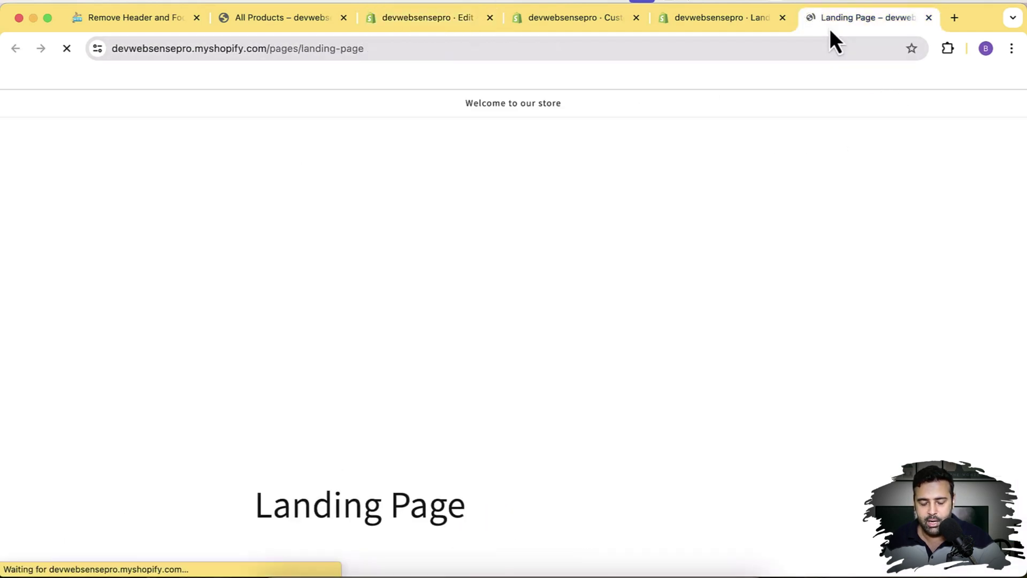
{"action": "left_click", "coordinate": [434, 28]}
{"action": "left_click", "coordinate": [366, 355]}
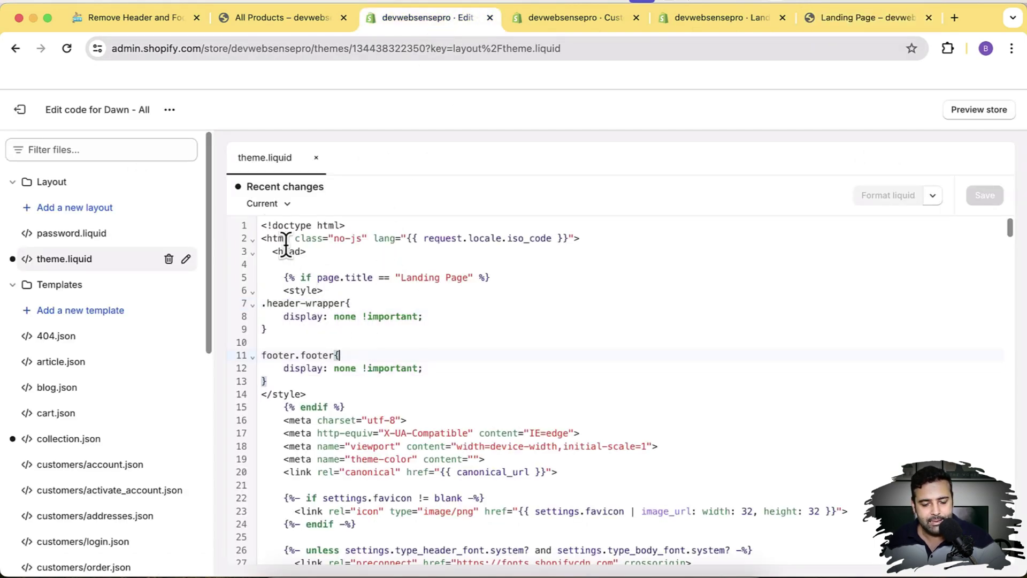
Review the blog tutorial's Liquid conditions for hiding the header and footer on product, collection, and template pages.
{"action": "left_click", "coordinate": [126, 24]}
{"action": "left_click", "coordinate": [498, 340]}
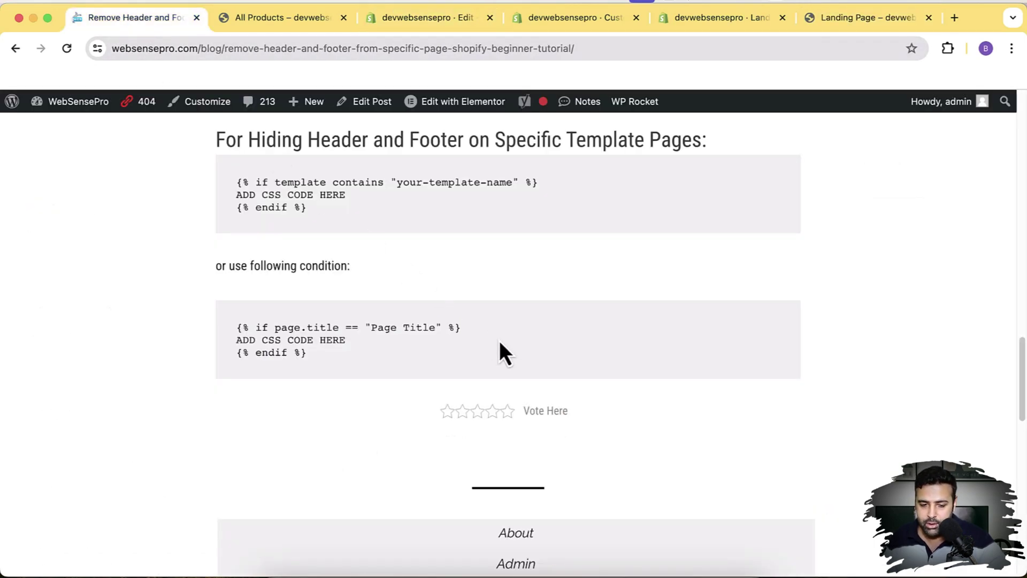
{"action": "scroll", "coordinate": [499, 340], "scroll_direction": "up", "scroll_amount": 8}
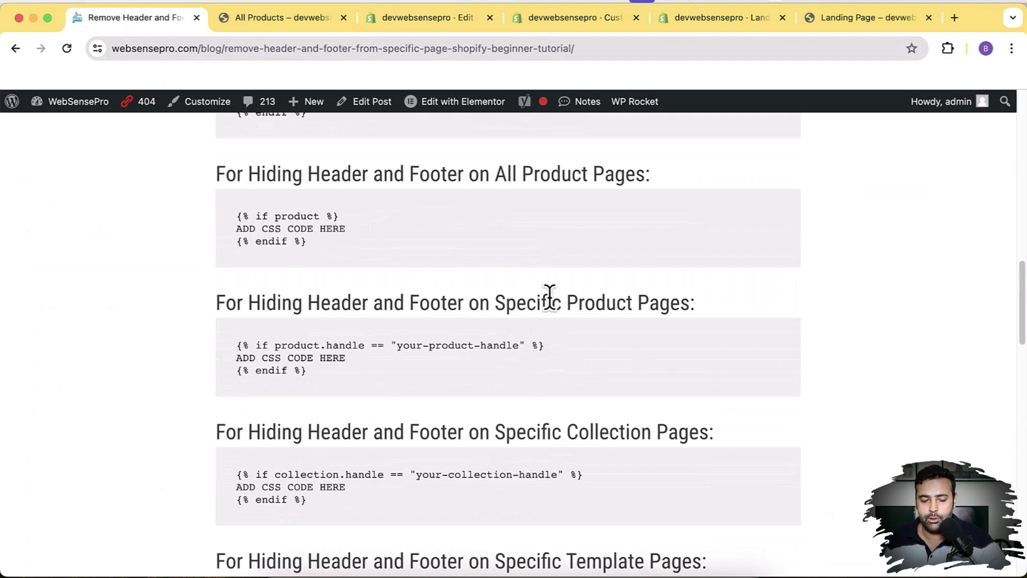